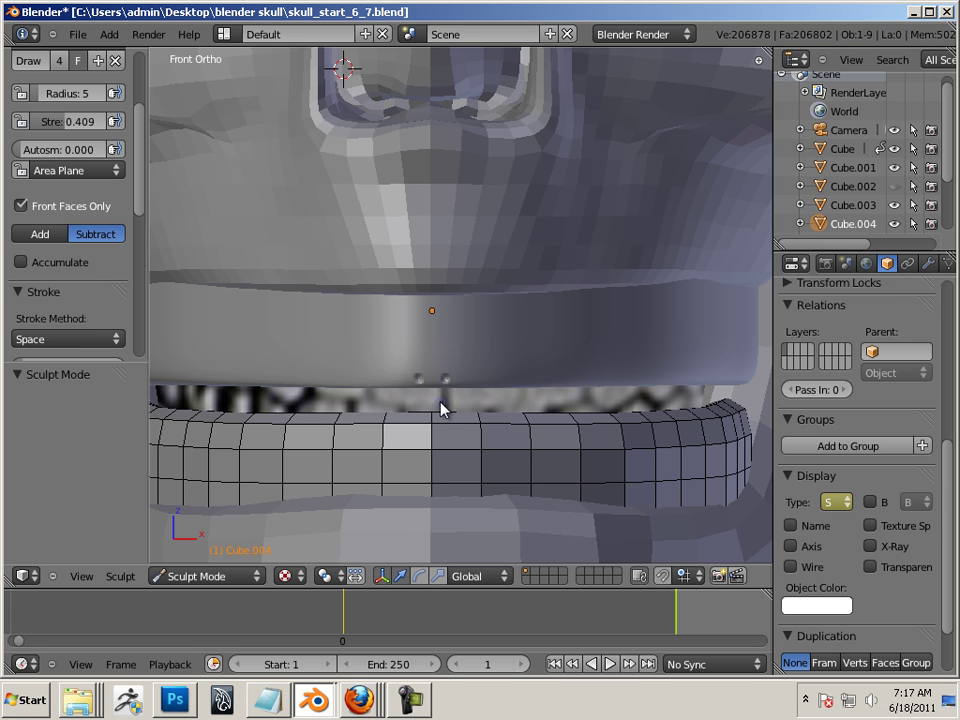
Step: Undo the last mirrored sculpt dab on the upper teeth band and turn off X mirror symmetry
key("ctrl+z")
scroll(142, 207, "down", 5)
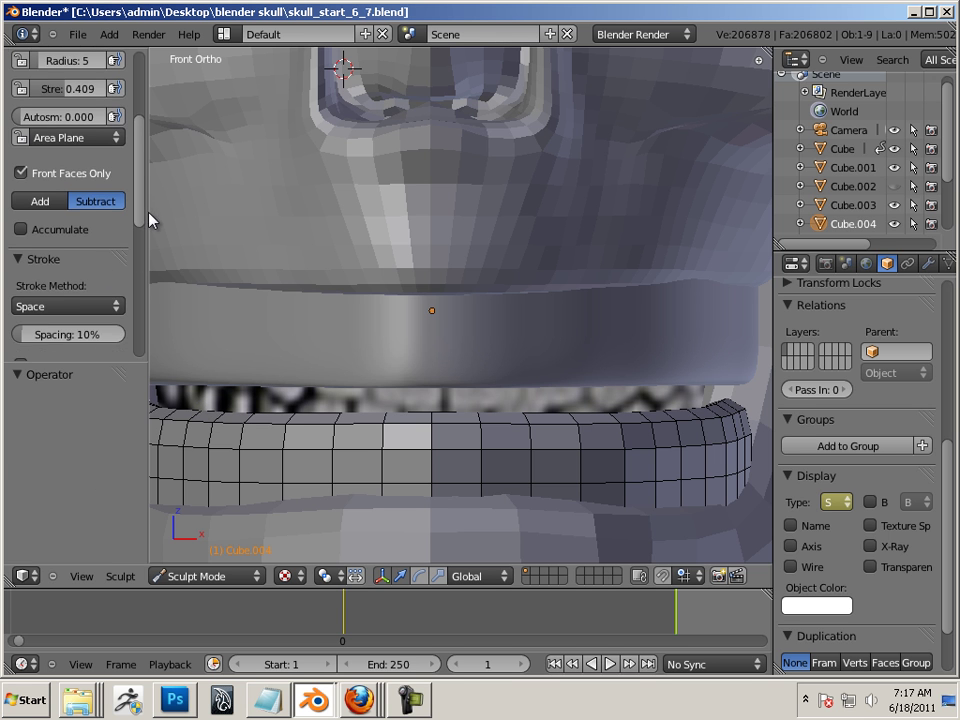
scroll(155, 243, "down", 4)
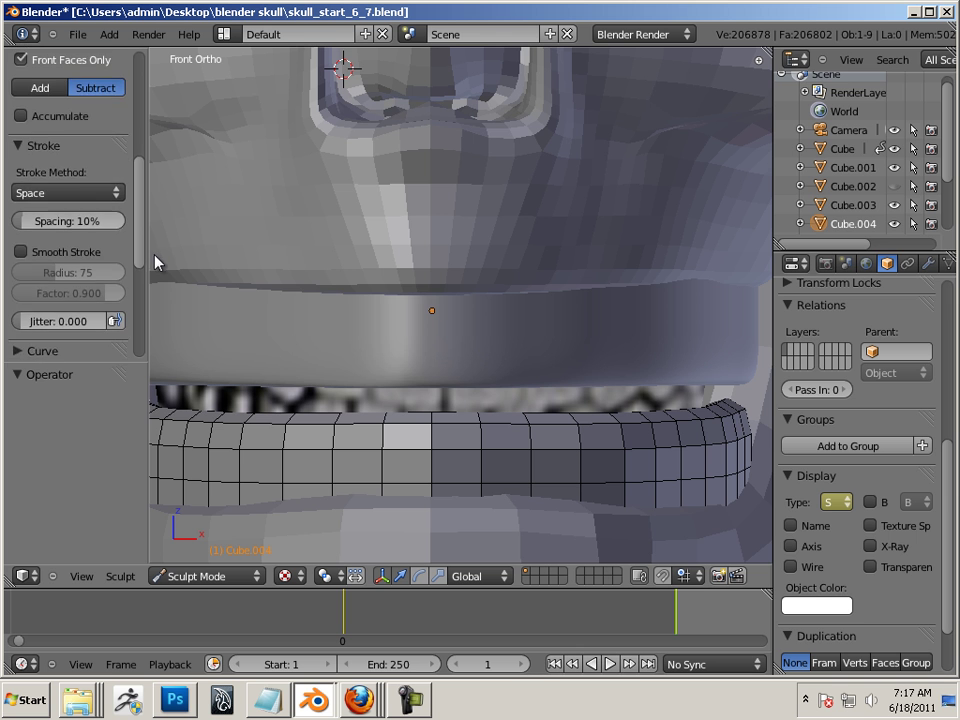
scroll(148, 227, "up", 10)
left_click_drag(137, 185, 146, 321)
left_click(21, 256)
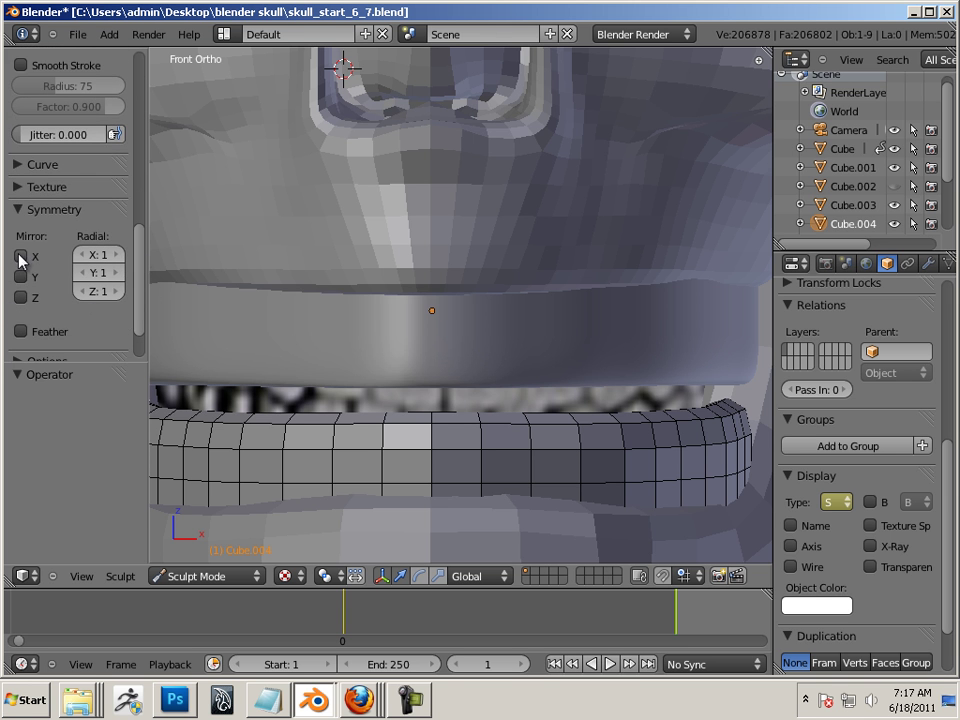
Step: Dab small notches along the front lower edge of the upper teeth band to mark the gaps between teeth
left_click(450, 386)
left_click(524, 387)
left_click(367, 382)
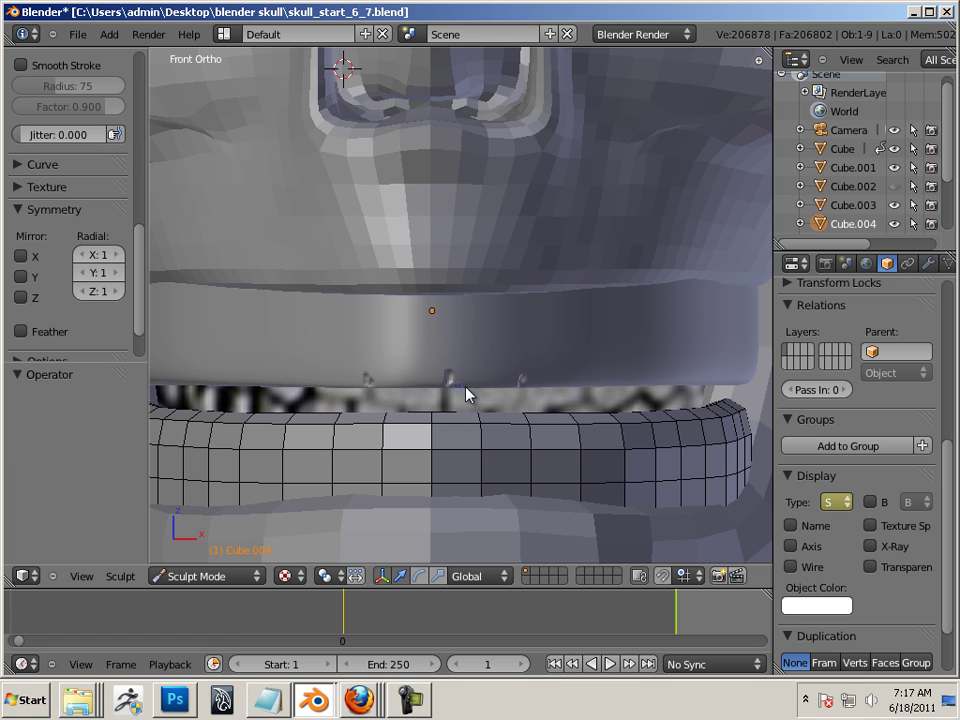
left_click(586, 390)
left_click(307, 386)
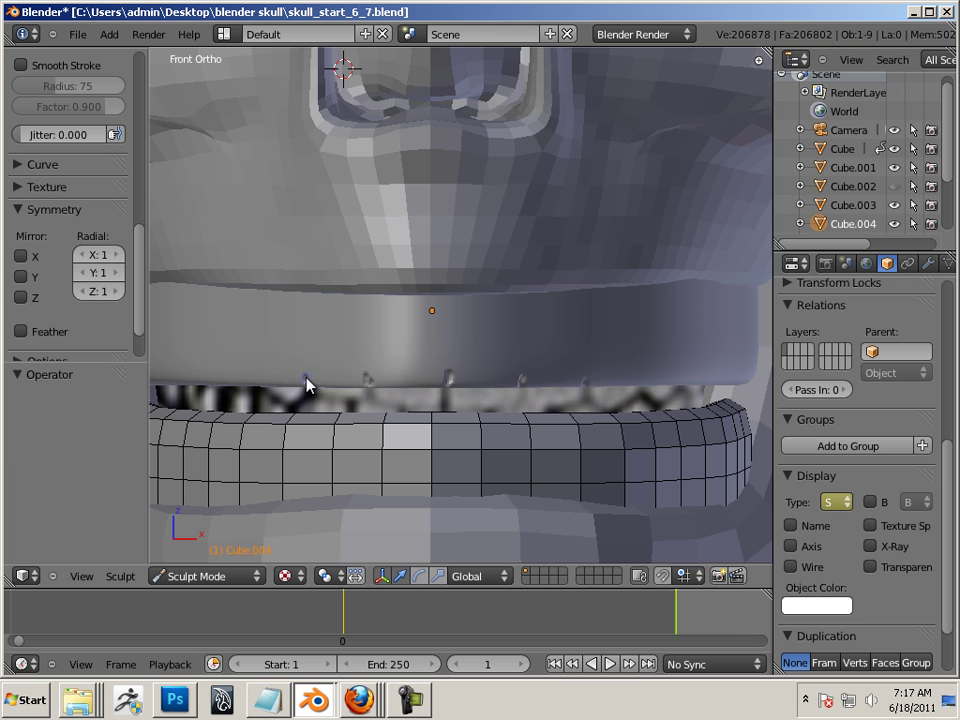
left_click(644, 386)
left_click(252, 383)
Step: Continue the tooth-gap notches along the band's lower edge in the Right Ortho view
middle_click_drag(664, 407, 528, 425)
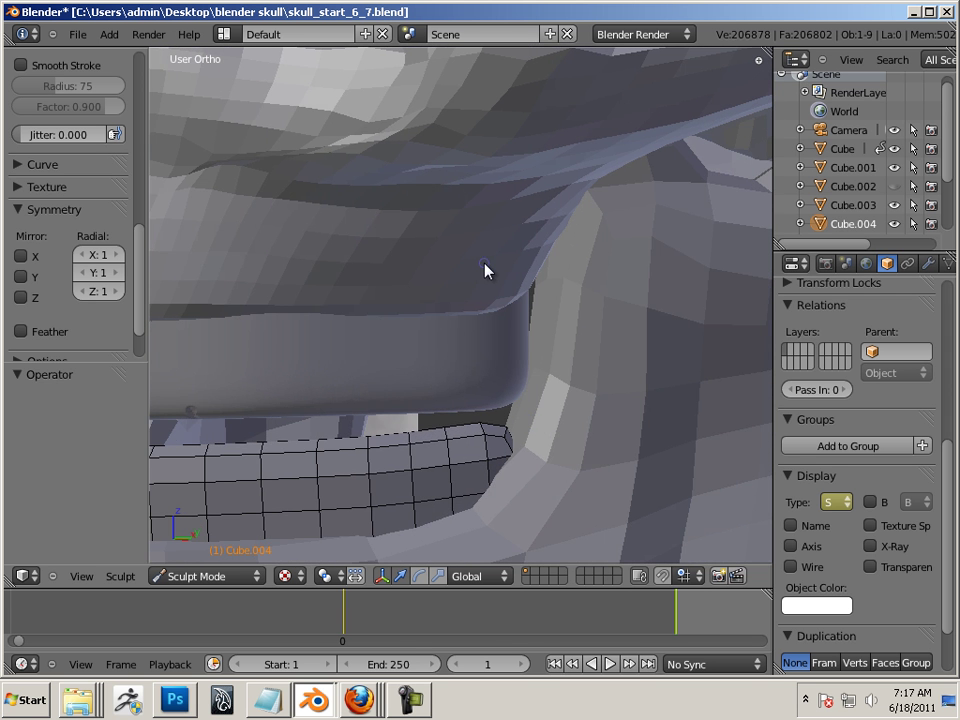
key("KP_3")
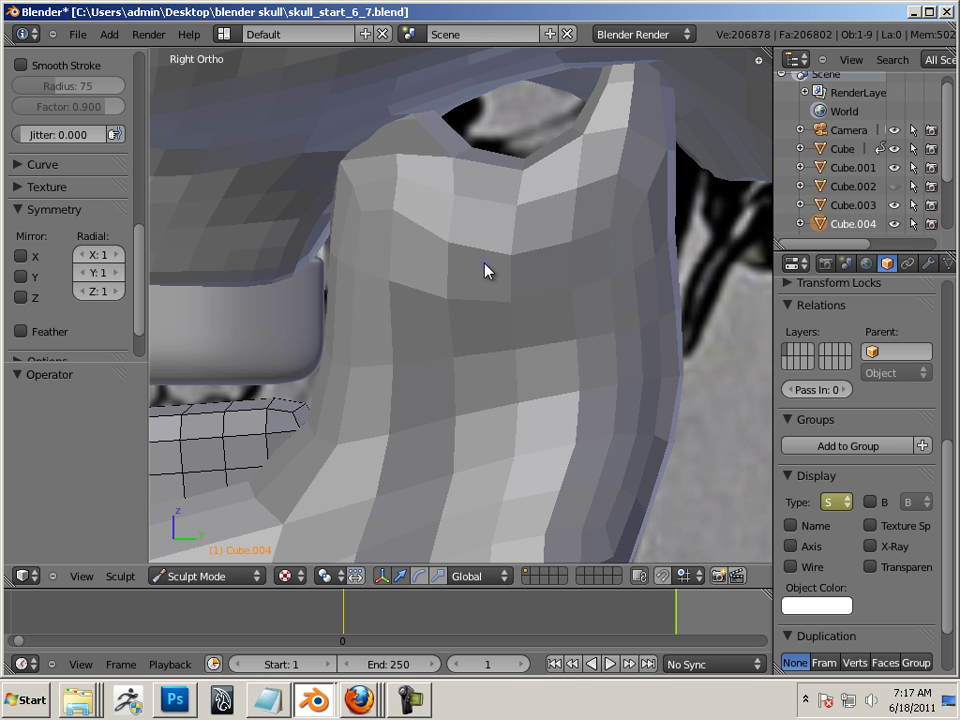
middle_click_drag(530, 372, 955, 300, "shift")
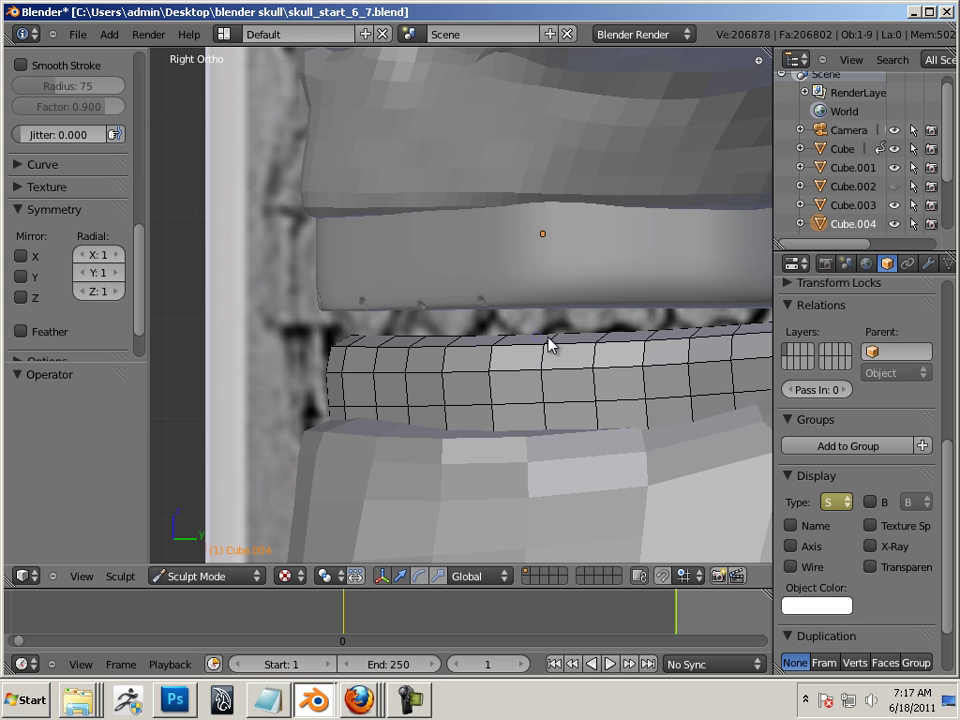
left_click(615, 300)
left_click(666, 298)
Step: Mark matching tooth-gap notches along the lower edge on the band's opposite side, starting from the Left Ortho view
key("ctrl+KP_3")
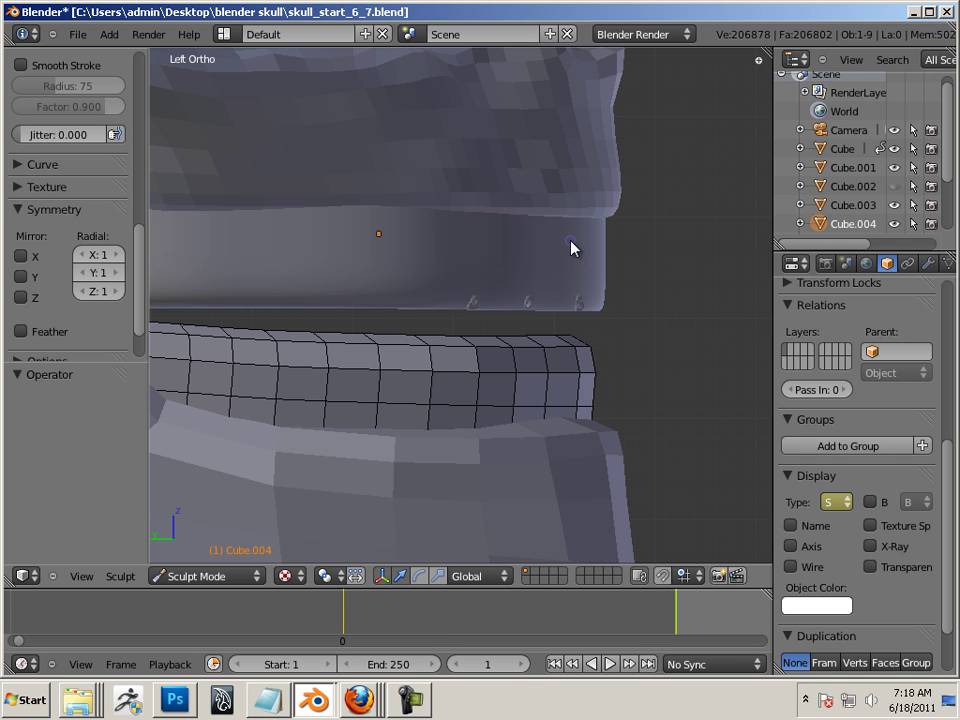
mouse_move(424, 268)
middle_mouse_down()
mouse_move(328, 294)
mouse_move(342, 320)
mouse_move(214, 298)
mouse_move(287, 281)
mouse_move(305, 296)
mouse_move(354, 296)
mouse_move(306, 300)
mouse_move(456, 276)
mouse_move(373, 302)
mouse_move(356, 291)
mouse_move(422, 296)
middle_mouse_up()
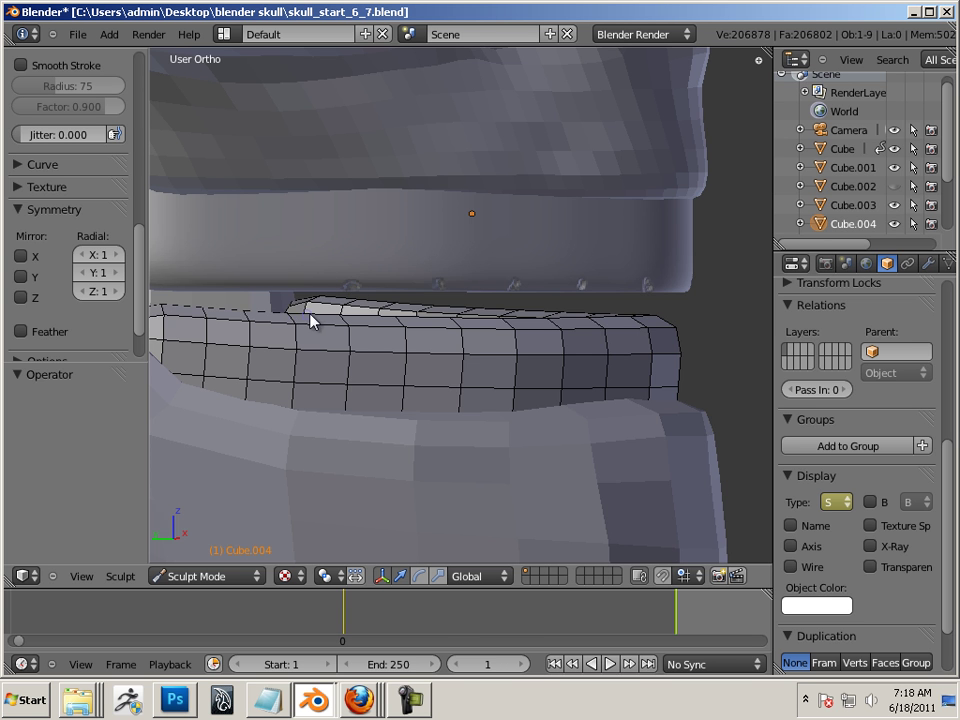
middle_click_drag(310, 320, 334, 315)
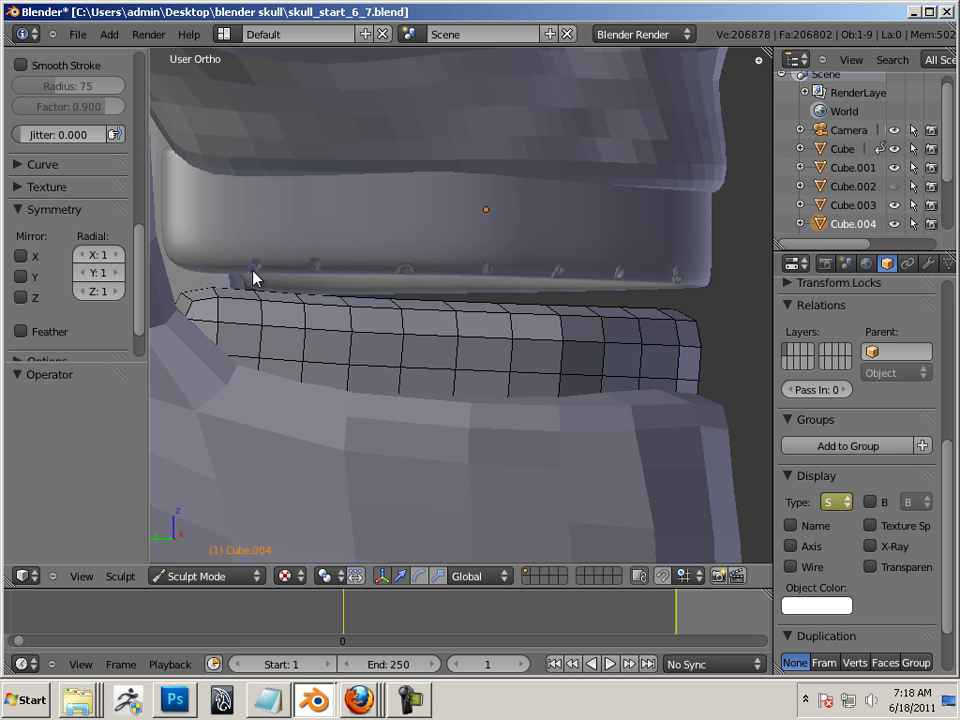
mouse_move(249, 276)
middle_mouse_down()
mouse_move(422, 302)
mouse_move(250, 310)
mouse_move(254, 295)
mouse_move(259, 307)
middle_mouse_up()
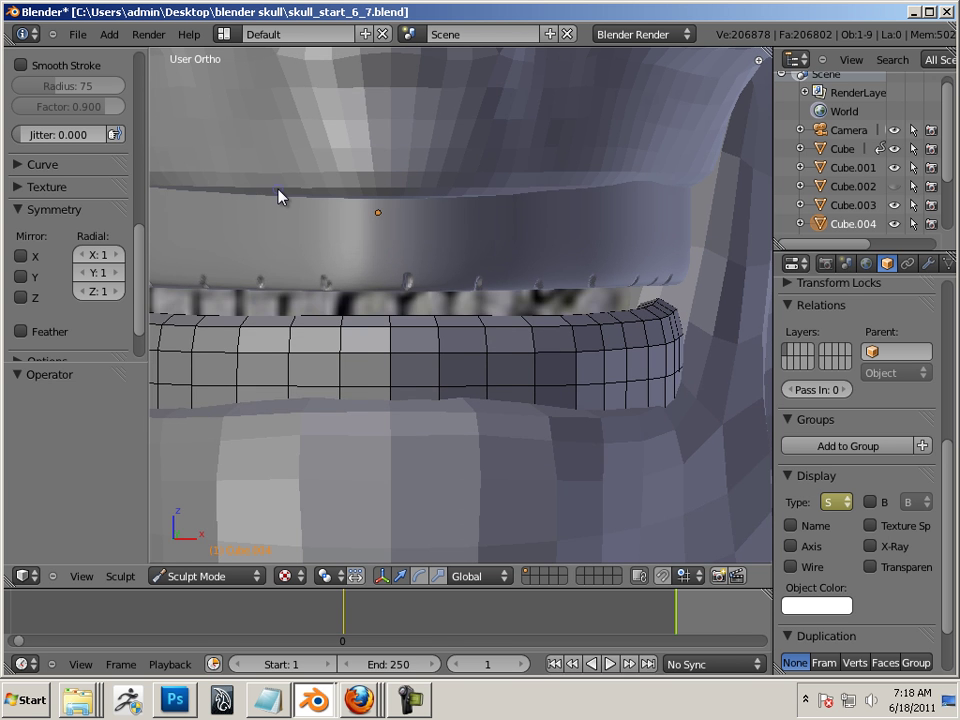
Step: Switch the upper teeth band to Object Mode and move it about 0.787 along X, out beside the skull
key("KP_1")
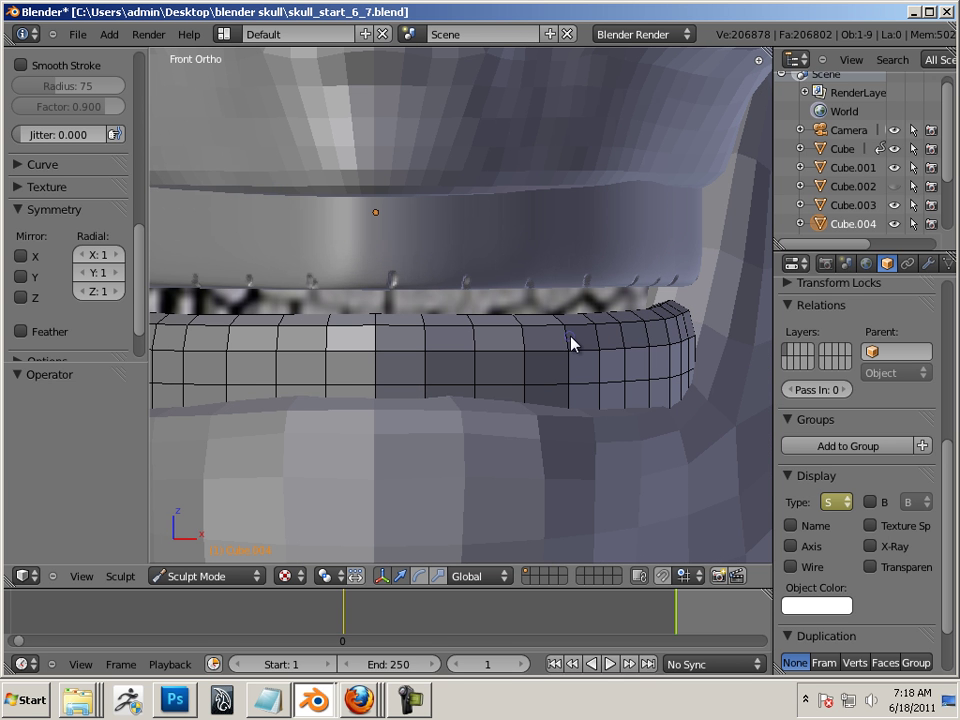
scroll(493, 257, "down", 4)
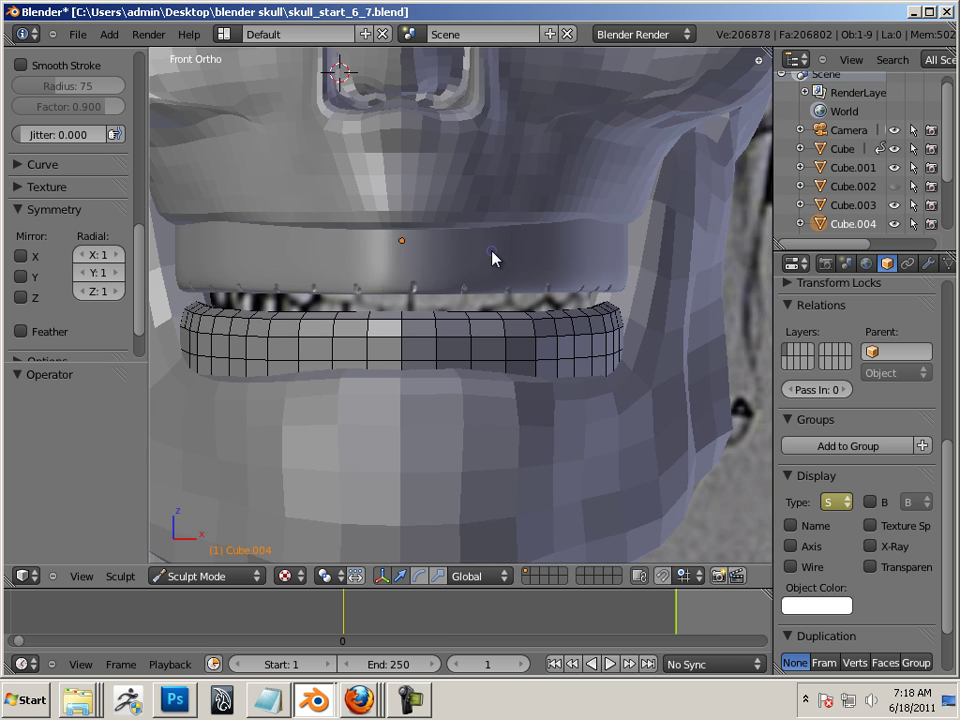
scroll(492, 253, "up", 1)
scroll(492, 253, "down", 1)
middle_click_drag(483, 260, 437, 322)
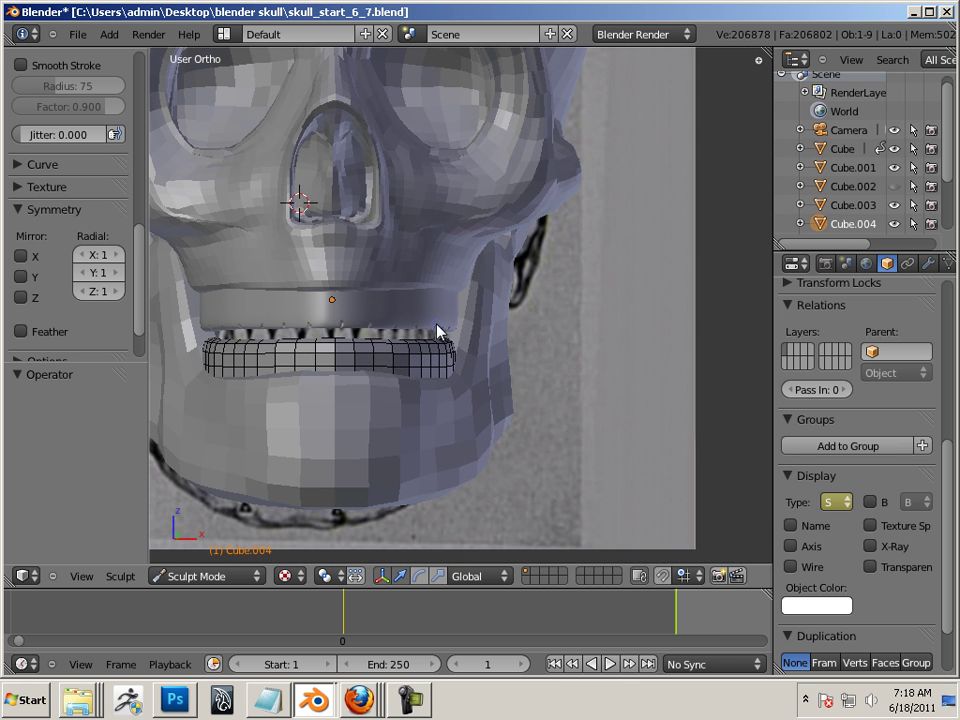
key("Tab")
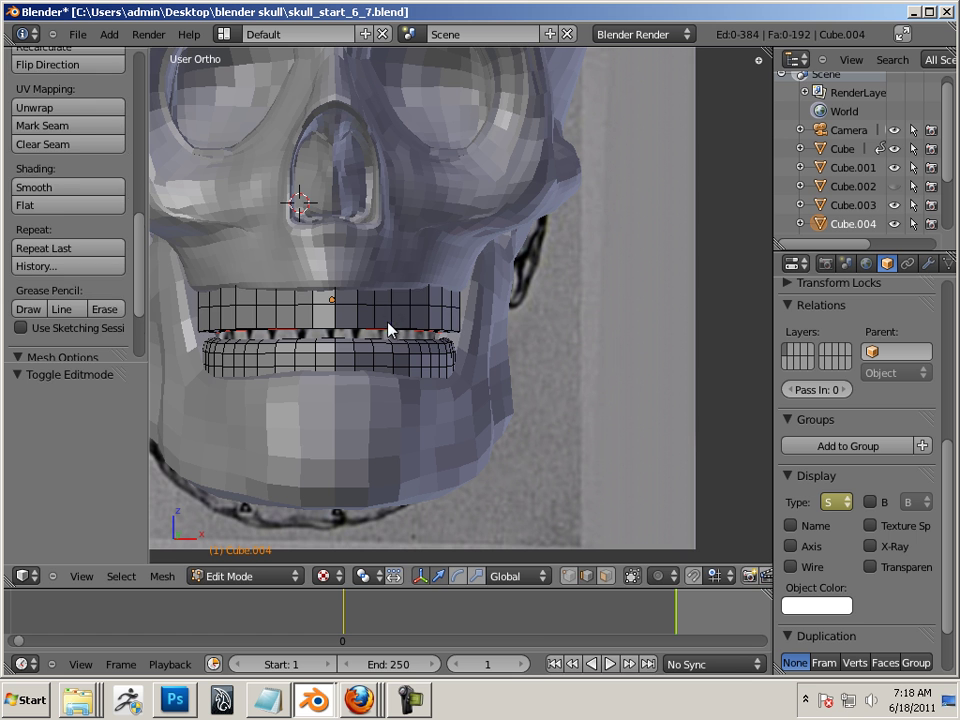
key("Tab")
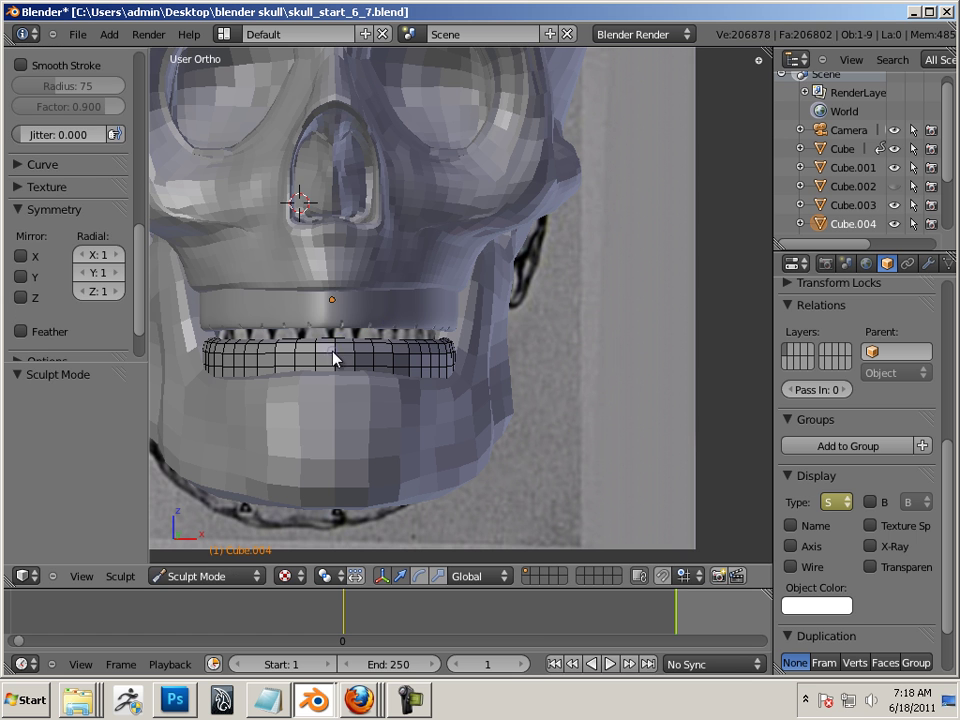
left_click(190, 575)
left_click(211, 560)
left_click_drag(407, 313, 714, 317)
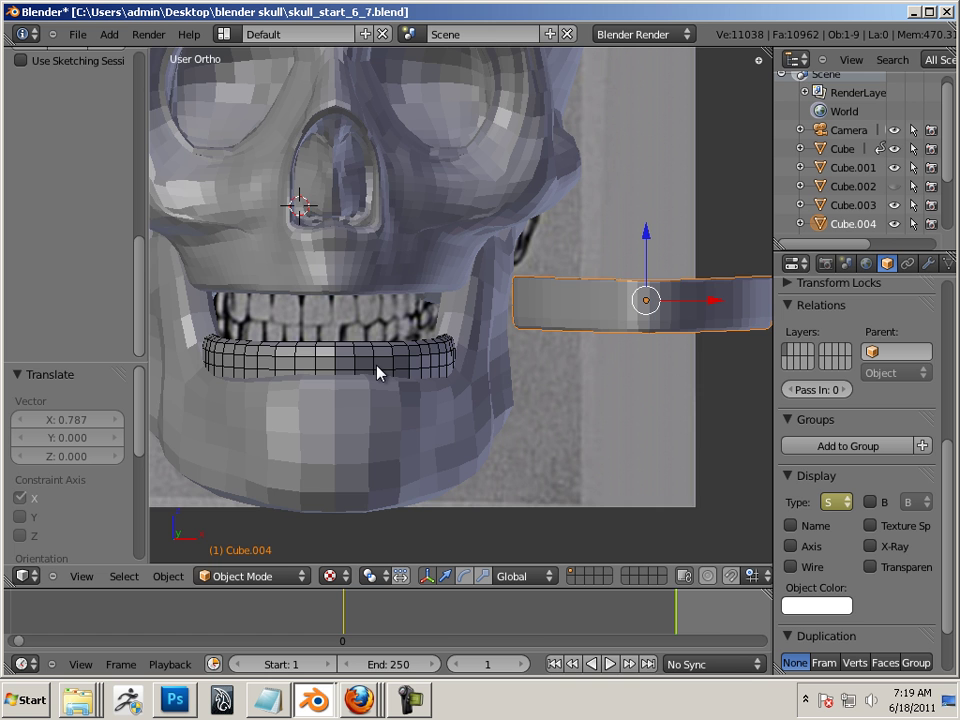
Step: Select the lower teeth band, Cube.003, and hide it to expose the teeth in the reference image
middle_click_drag(378, 372, 505, 434)
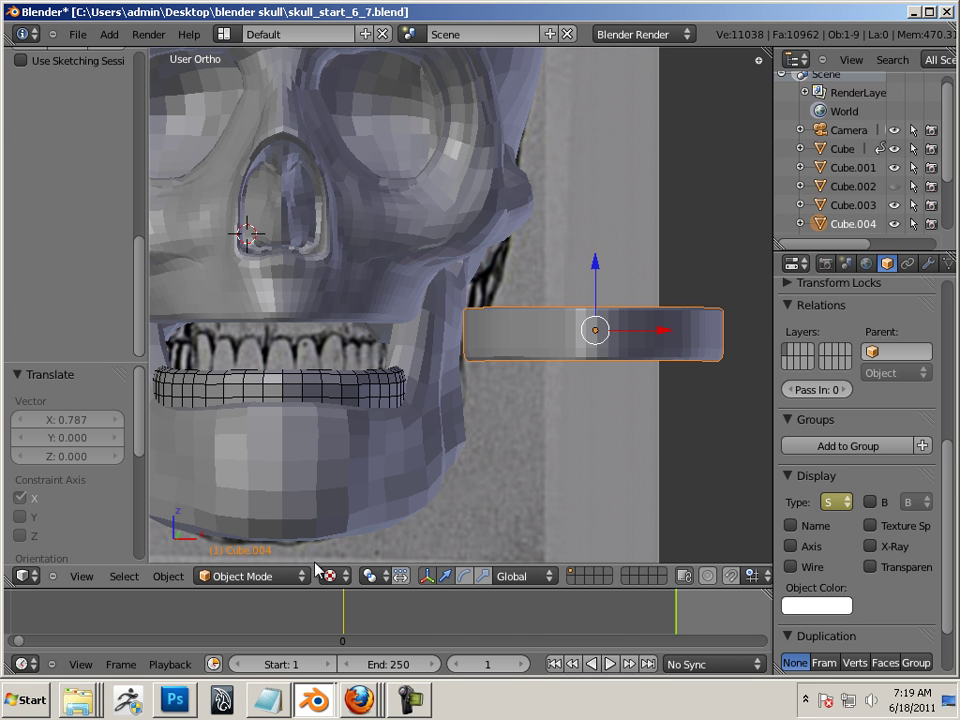
right_click(306, 385)
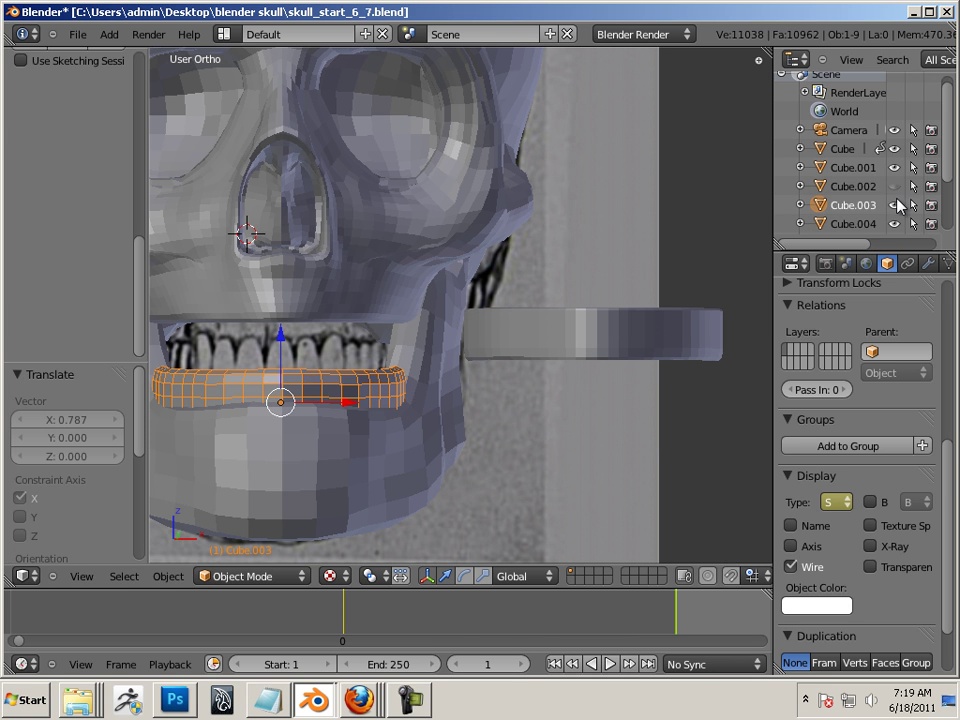
left_click(895, 205)
middle_click_drag(587, 404, 589, 408)
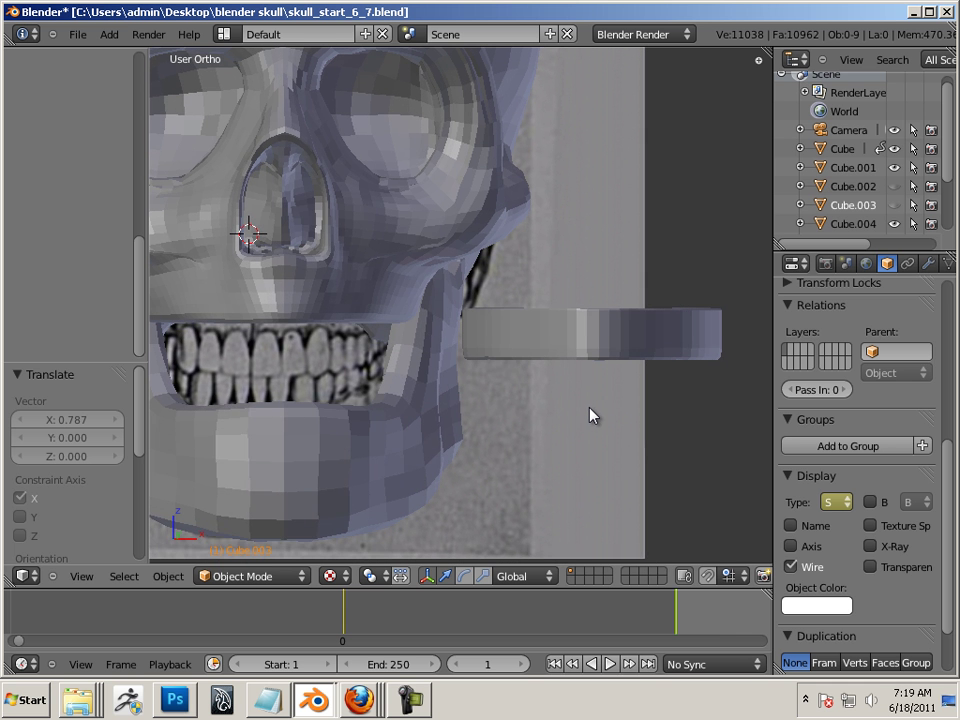
Step: In Front Ortho view, return the upper teeth band, Cube.004, to Sculpt Mode and scale the brush by 0.900
key("KP_1")
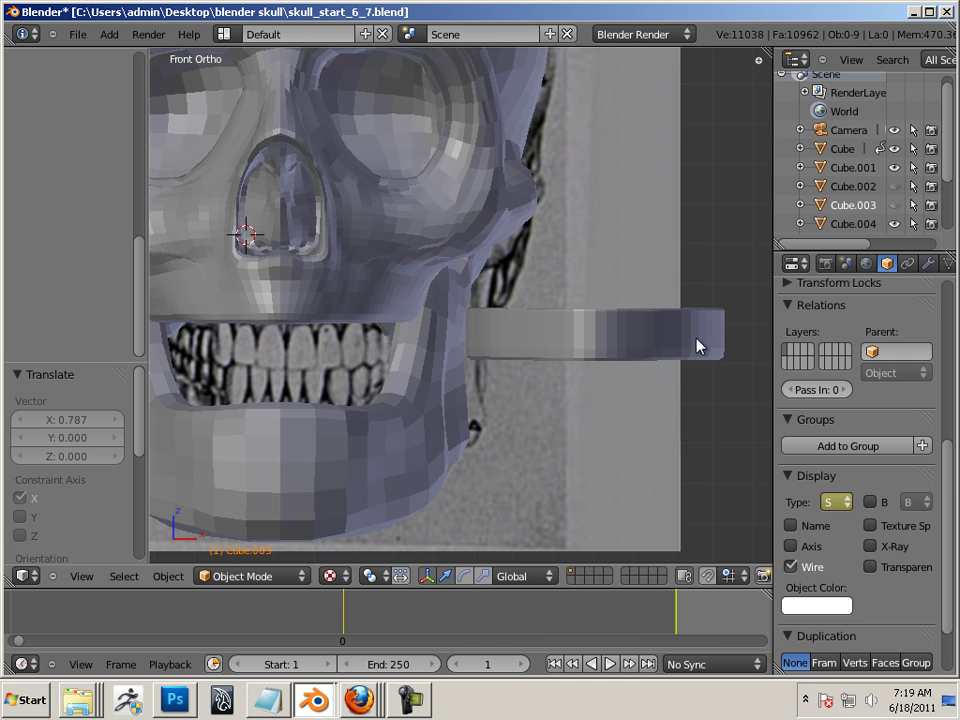
left_click(848, 205)
right_click(600, 354)
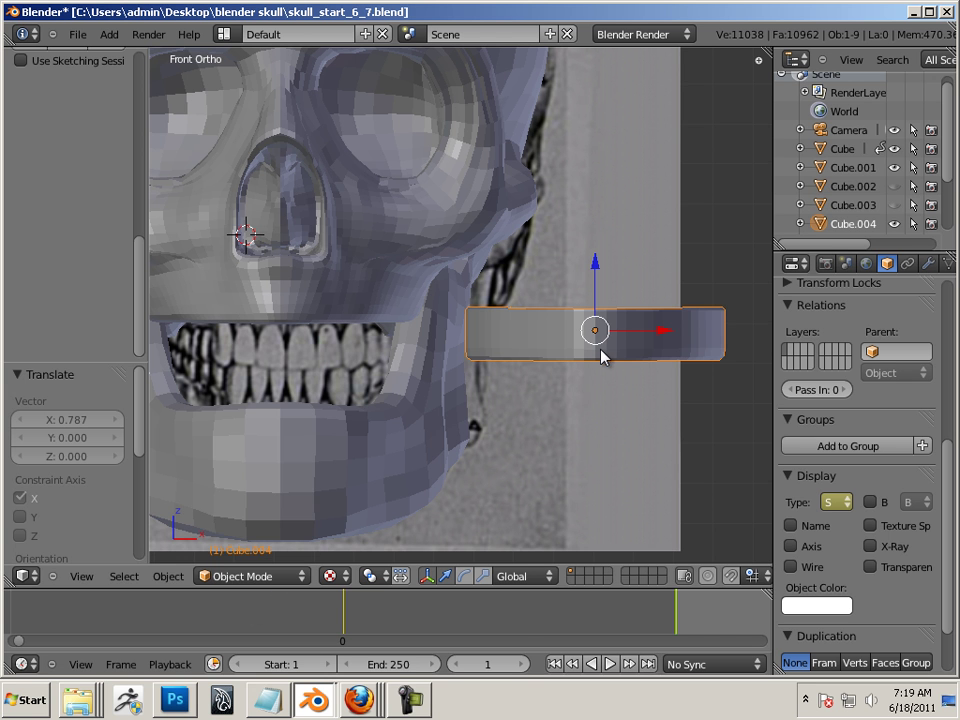
left_click(265, 576)
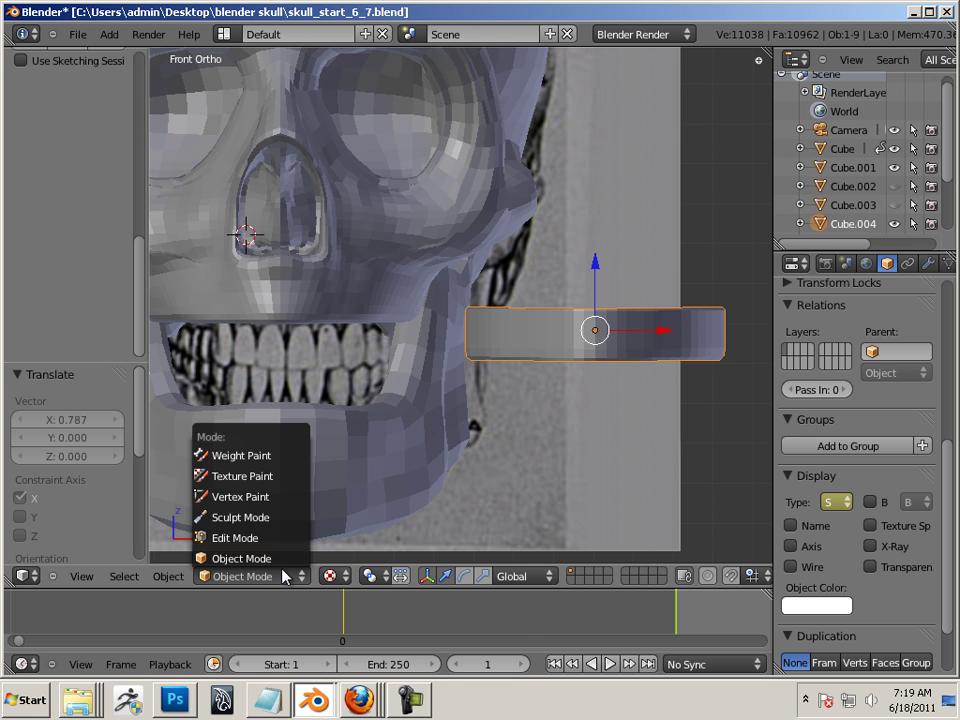
left_click(274, 518)
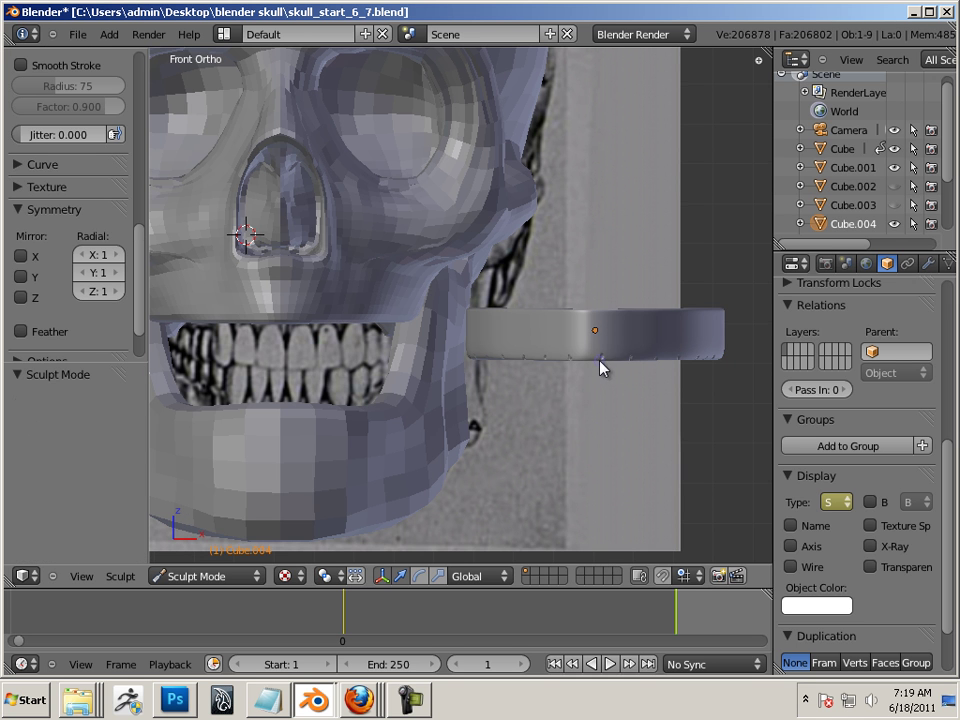
key("bracketleft")
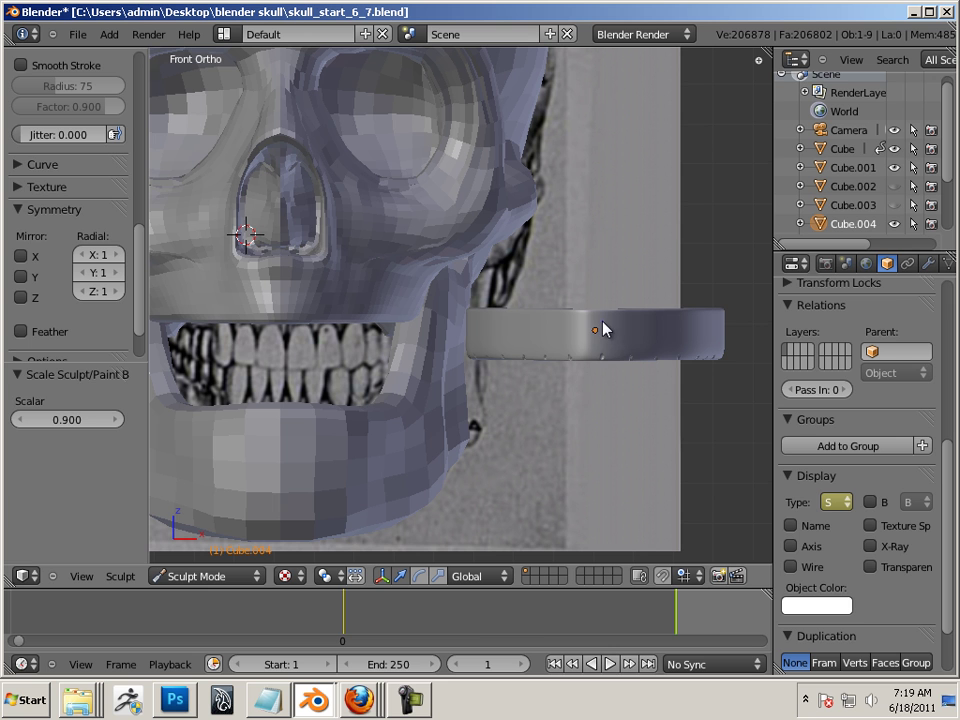
Step: Carve thin branching grooves from the notches up the front and side of the upper band to outline the teeth
left_click_drag(602, 351, 604, 309)
left_click_drag(624, 328, 629, 344)
left_click_drag(574, 326, 570, 345)
middle_click_drag(707, 441, 617, 340)
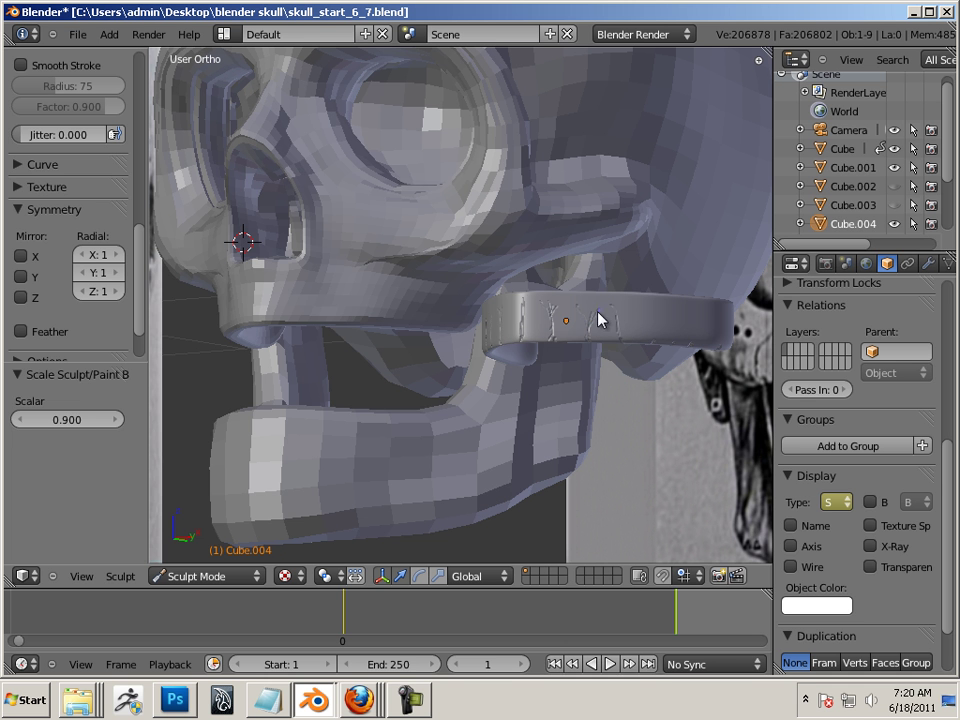
left_click_drag(606, 304, 589, 326)
mouse_move(588, 333)
middle_mouse_down()
mouse_move(574, 422)
mouse_move(624, 435)
mouse_move(598, 344)
middle_mouse_up()
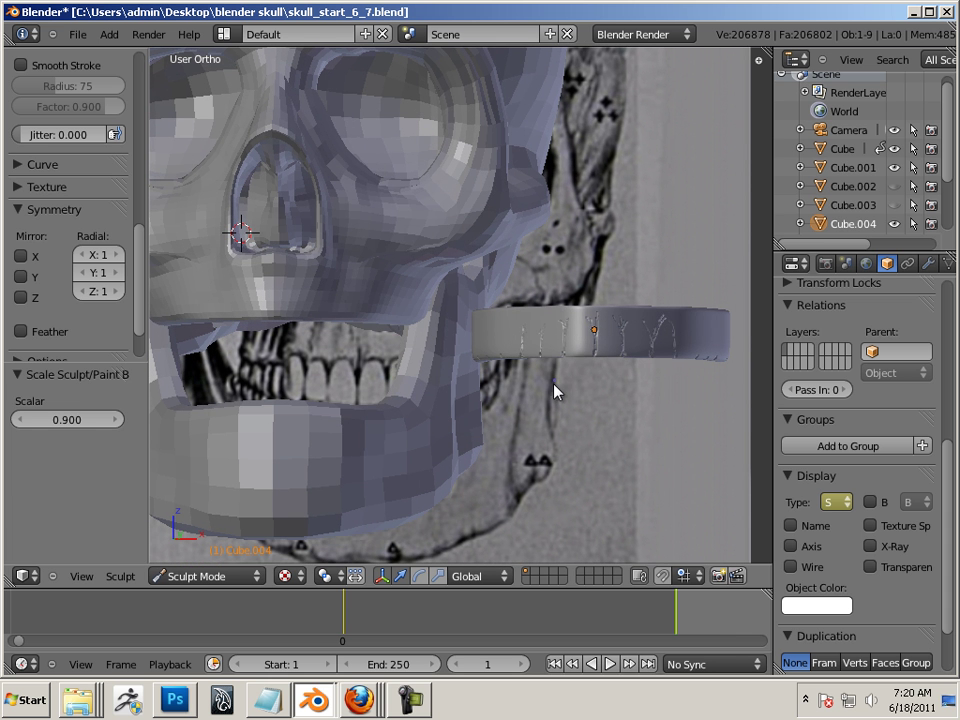
Step: Scale the brush by 1.111 and widen the branching grooves between the teeth along the front corner of the upper band
middle_click_drag(553, 390, 634, 444)
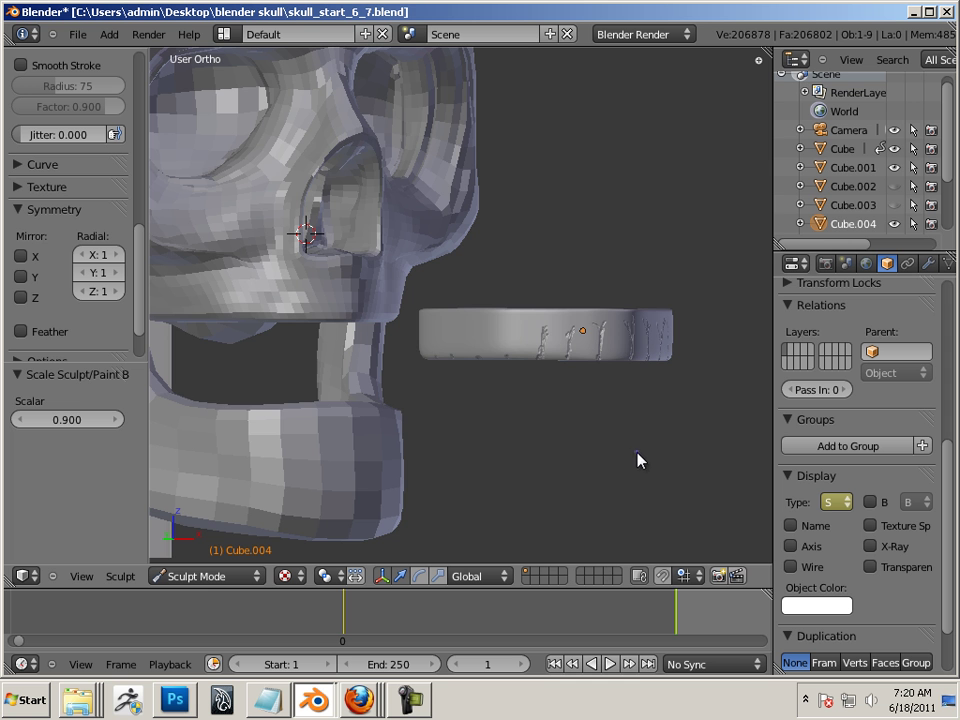
middle_click_drag(536, 467, 480, 500)
scroll(531, 536, "up", 2)
middle_click_drag(531, 537, 381, 431)
scroll(506, 551, "up", 5)
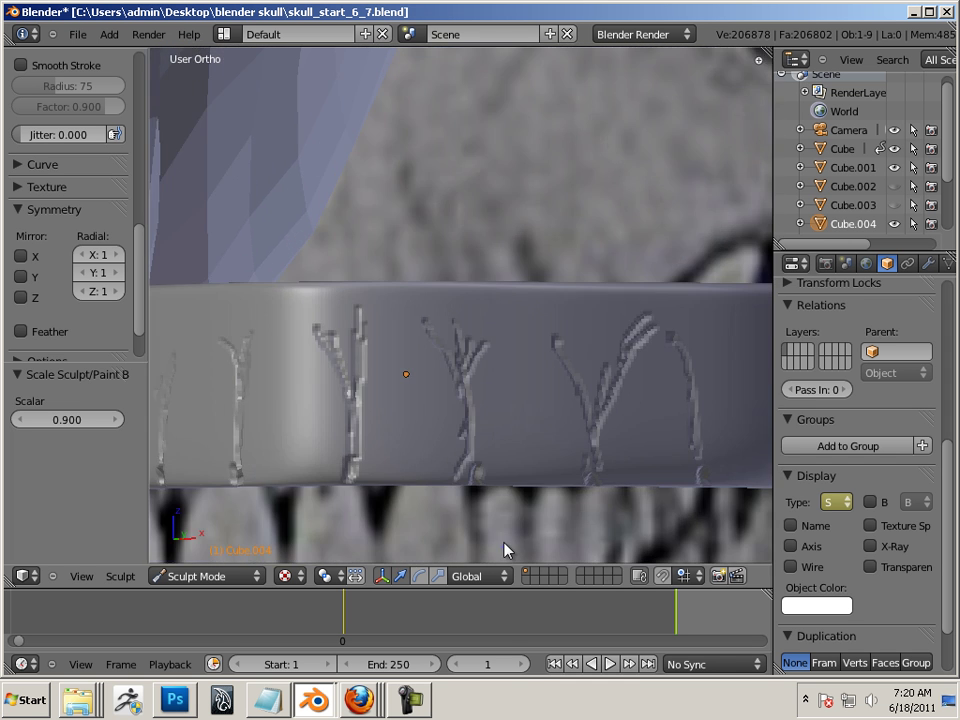
middle_click_drag(532, 464, 534, 450, "shift")
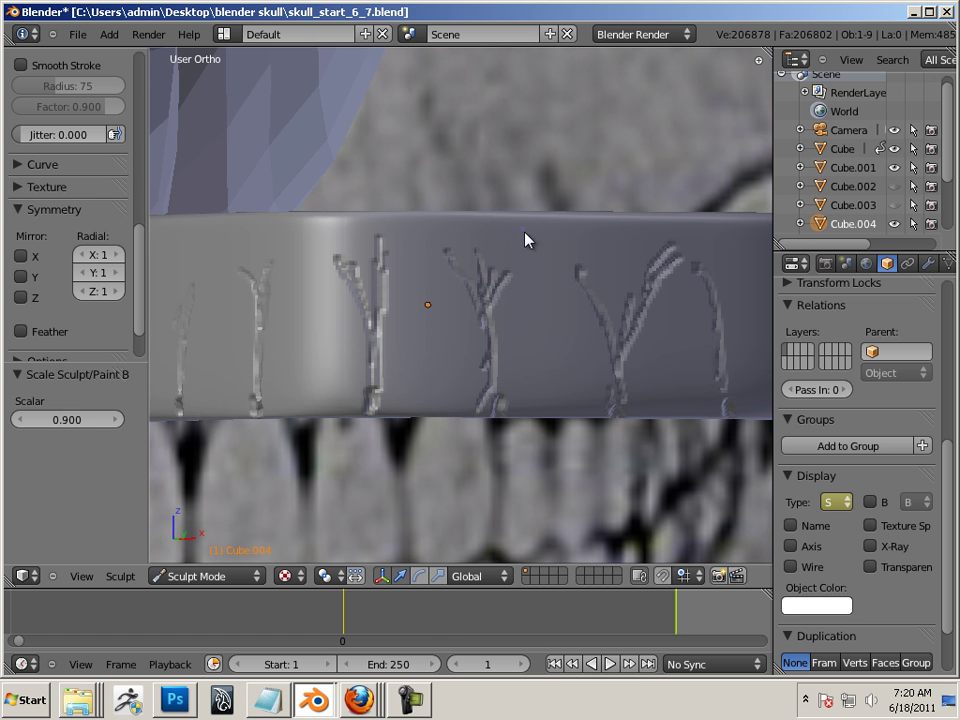
key("bracketright")
mouse_move(514, 264)
left_mouse_down()
mouse_move(521, 257)
mouse_move(498, 280)
left_mouse_up()
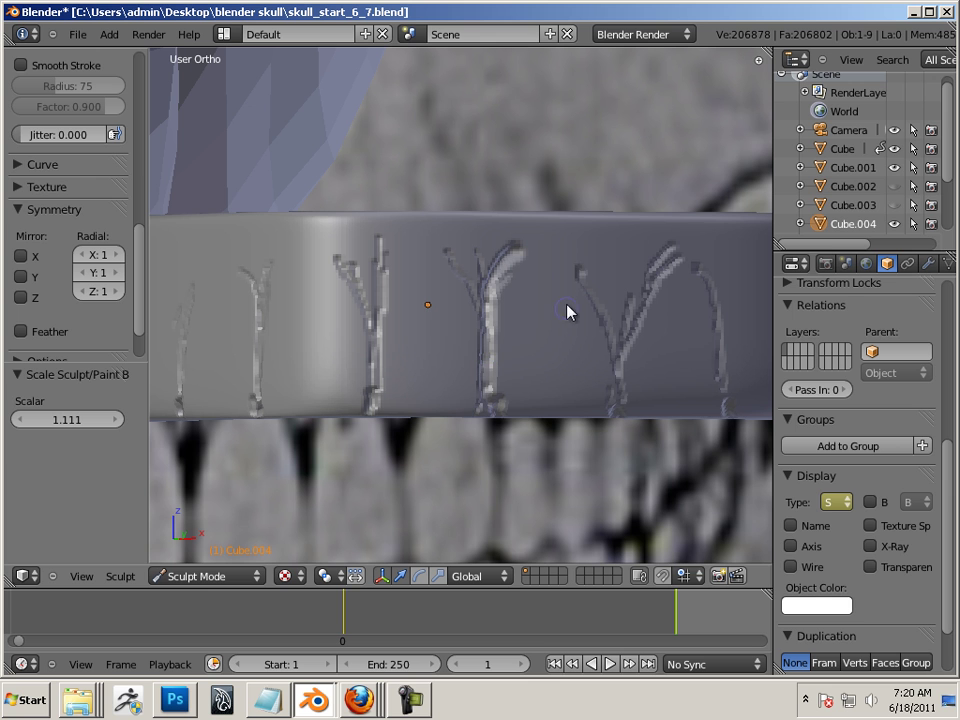
left_click_drag(548, 243, 595, 311)
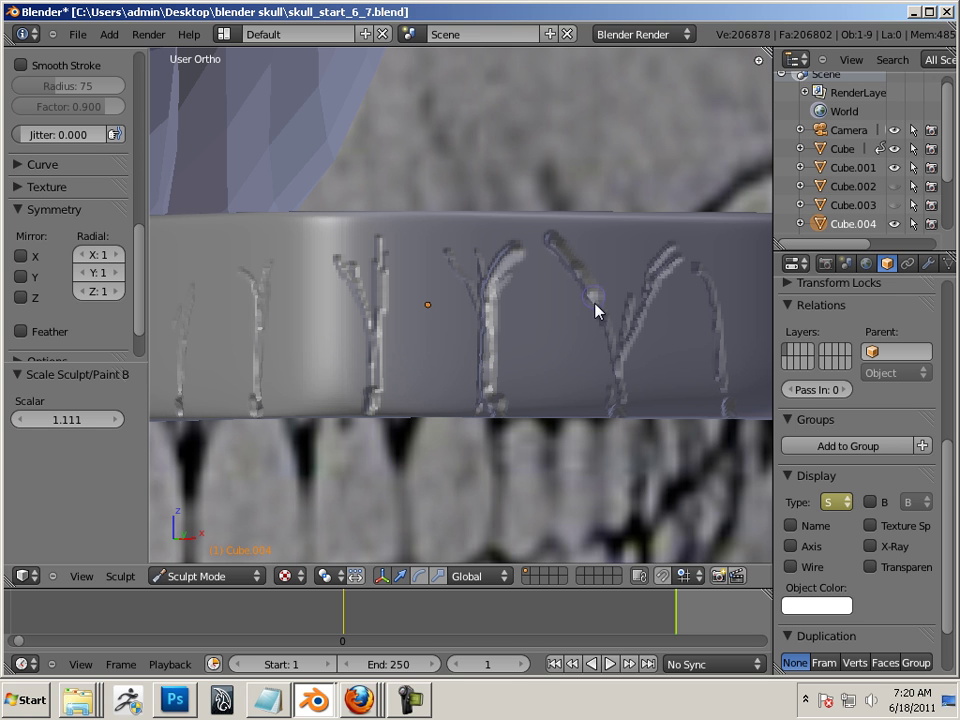
left_click_drag(609, 359, 615, 410)
left_click_drag(454, 243, 482, 293)
mouse_move(386, 240)
left_mouse_down()
mouse_move(365, 337)
mouse_move(371, 285)
mouse_move(368, 398)
left_mouse_up()
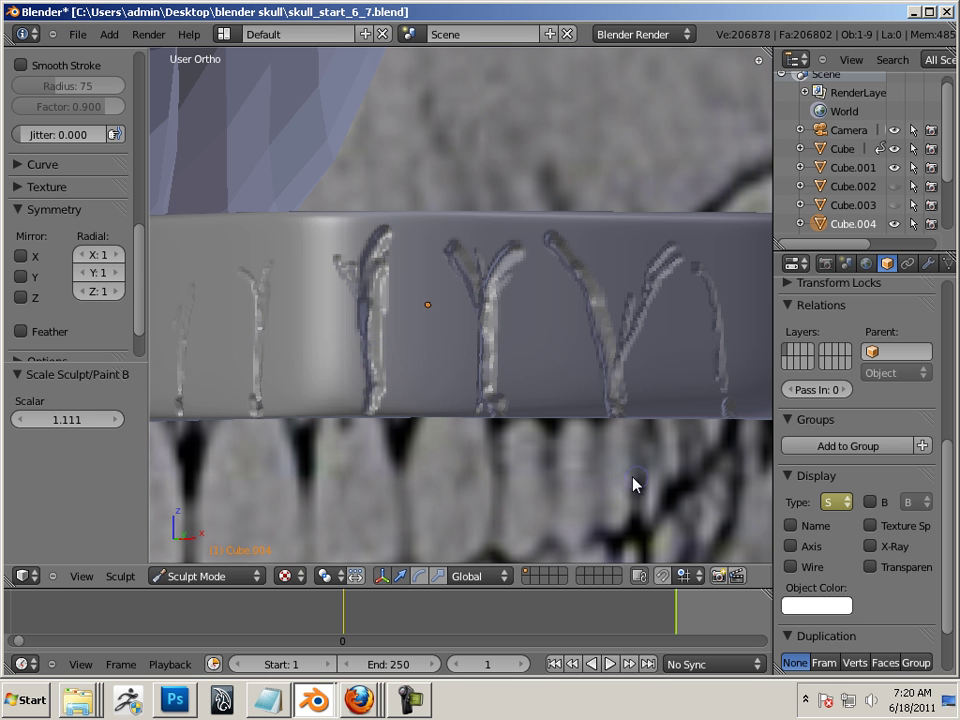
Step: Deepen the last pair of thin grooves on the +X side and join them into an arch around one tooth
middle_click_drag(633, 484, 594, 480)
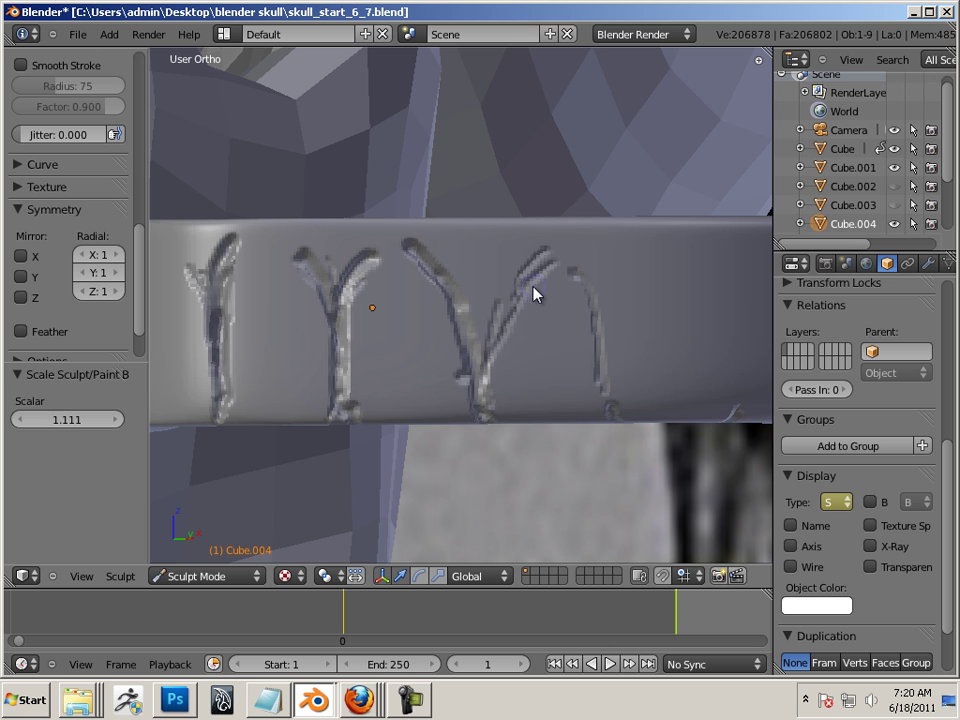
left_click_drag(542, 261, 517, 285)
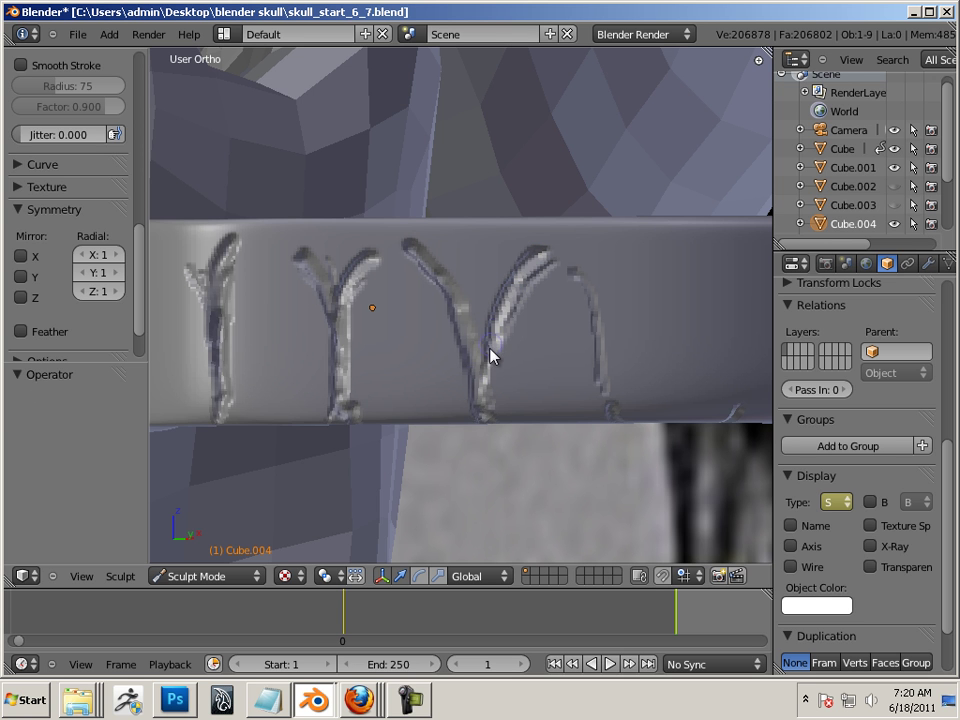
left_click_drag(490, 349, 481, 408)
left_click_drag(549, 253, 583, 271)
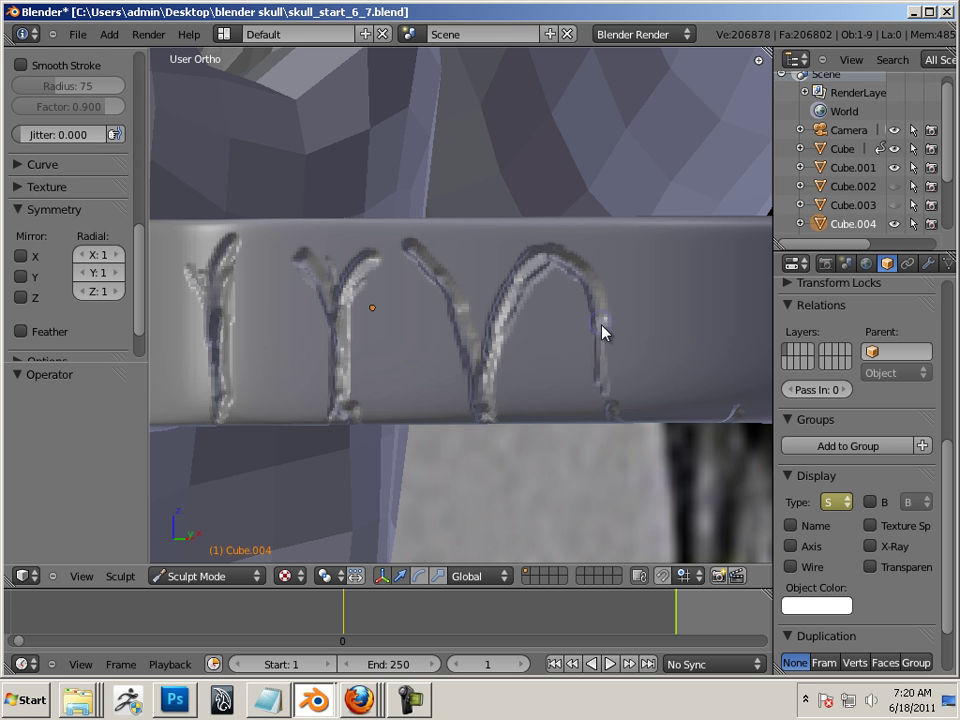
Step: Widen the remaining thin grooves across the front toward the -X side and carve curved tooth outlines down to the next notches
middle_click_drag(411, 467, 561, 313)
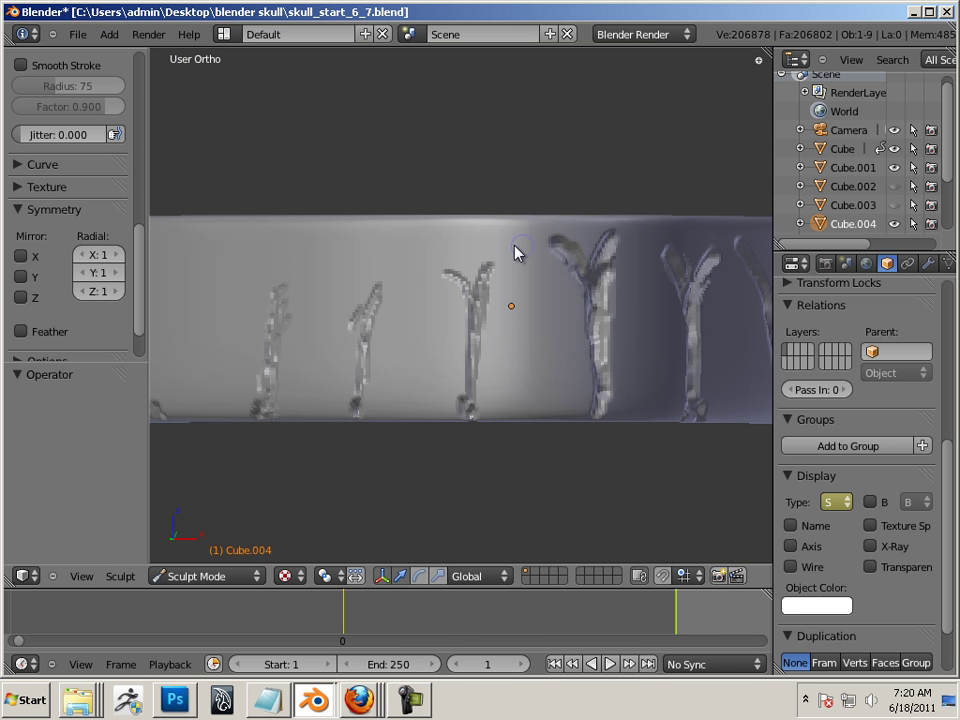
mouse_move(514, 244)
left_mouse_down()
mouse_move(493, 257)
mouse_move(463, 347)
mouse_move(478, 300)
mouse_move(455, 442)
left_mouse_up()
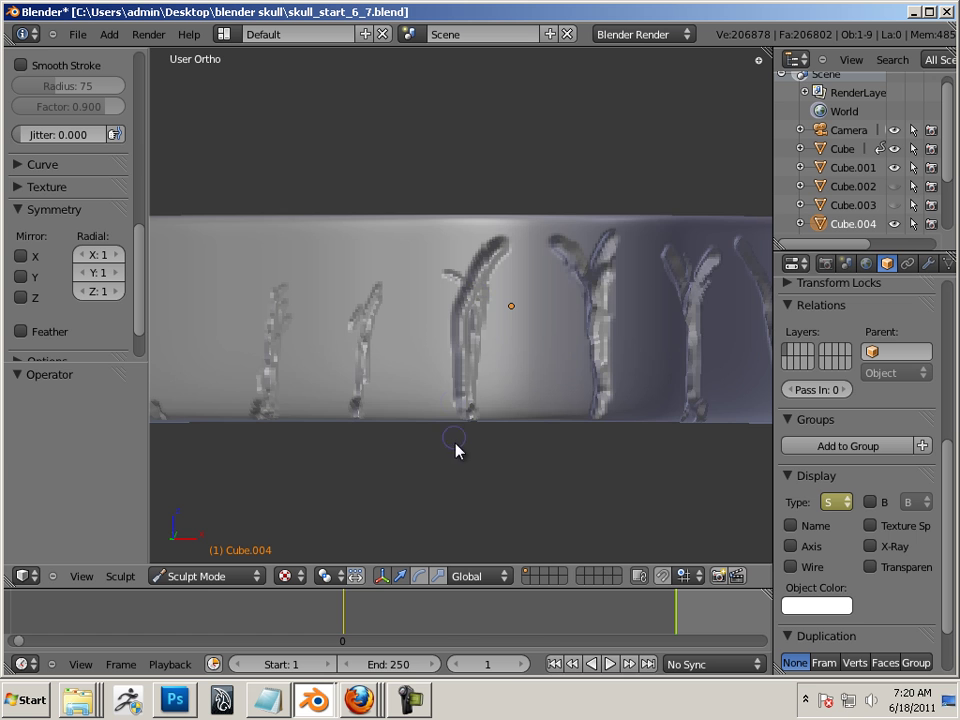
middle_click_drag(455, 450, 480, 399)
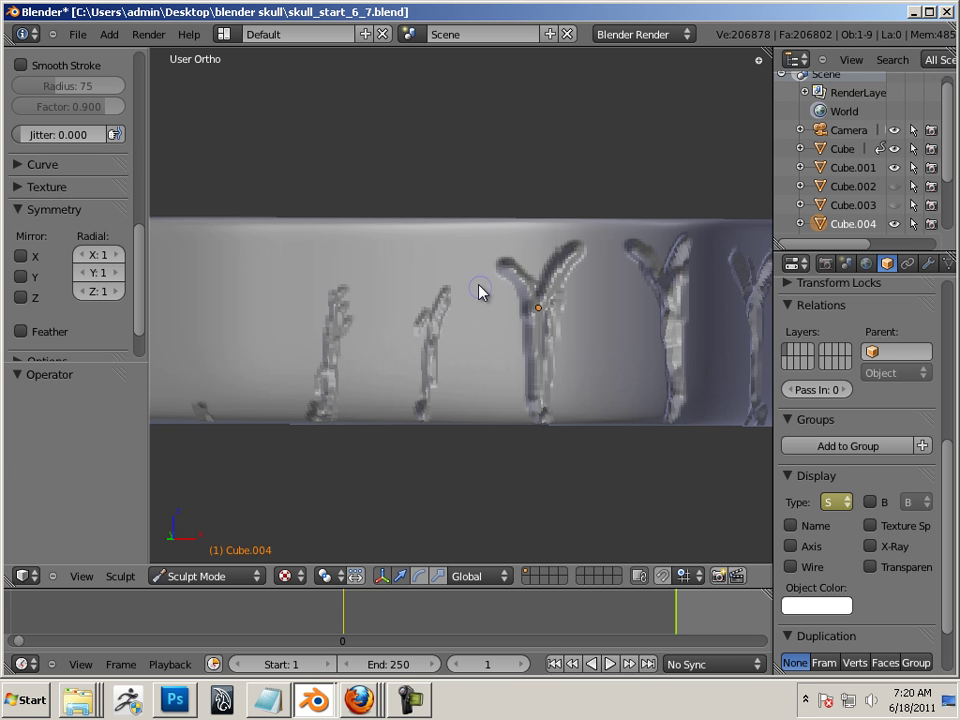
left_click_drag(463, 266, 420, 394)
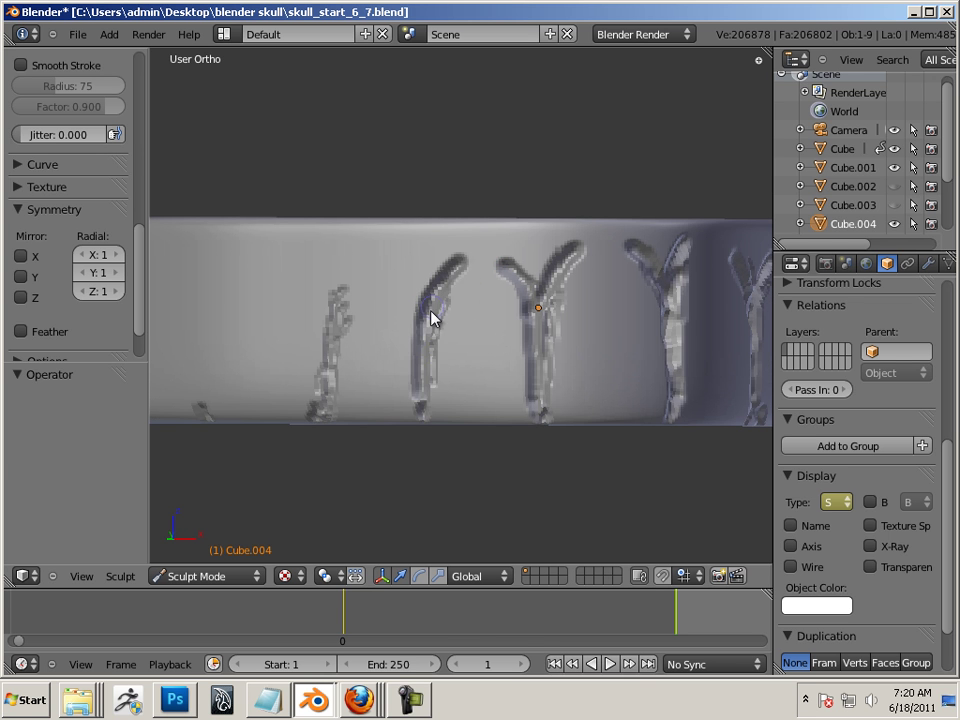
middle_click_drag(418, 456, 452, 439)
left_click(467, 284)
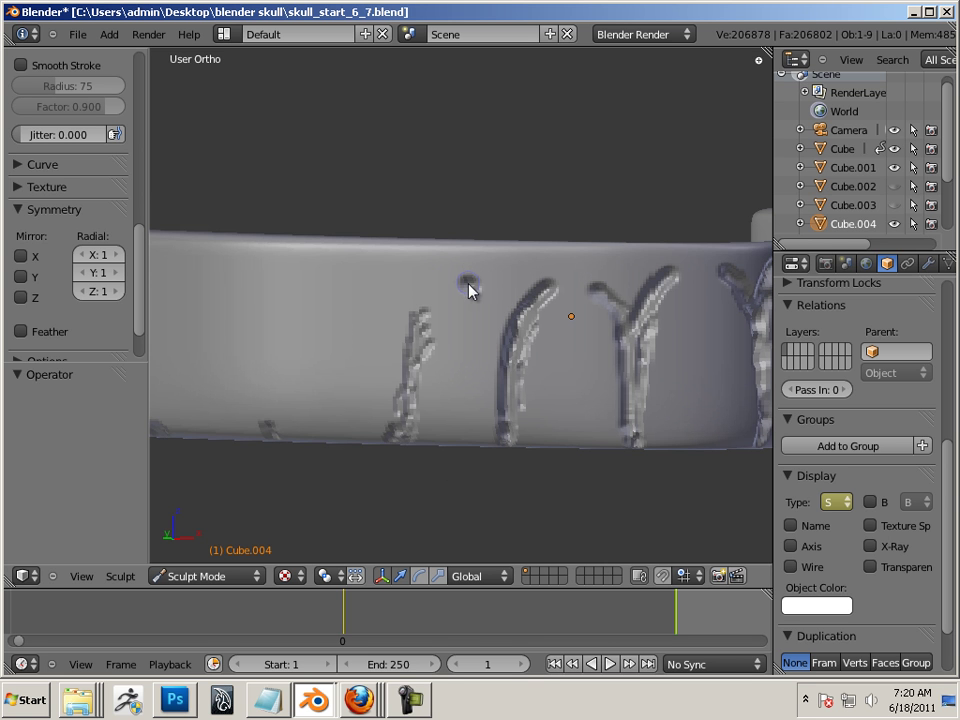
mouse_move(461, 283)
left_mouse_down()
mouse_move(409, 354)
mouse_move(403, 349)
left_mouse_up()
middle_click_drag(392, 489, 423, 460)
left_click_drag(398, 272, 444, 349)
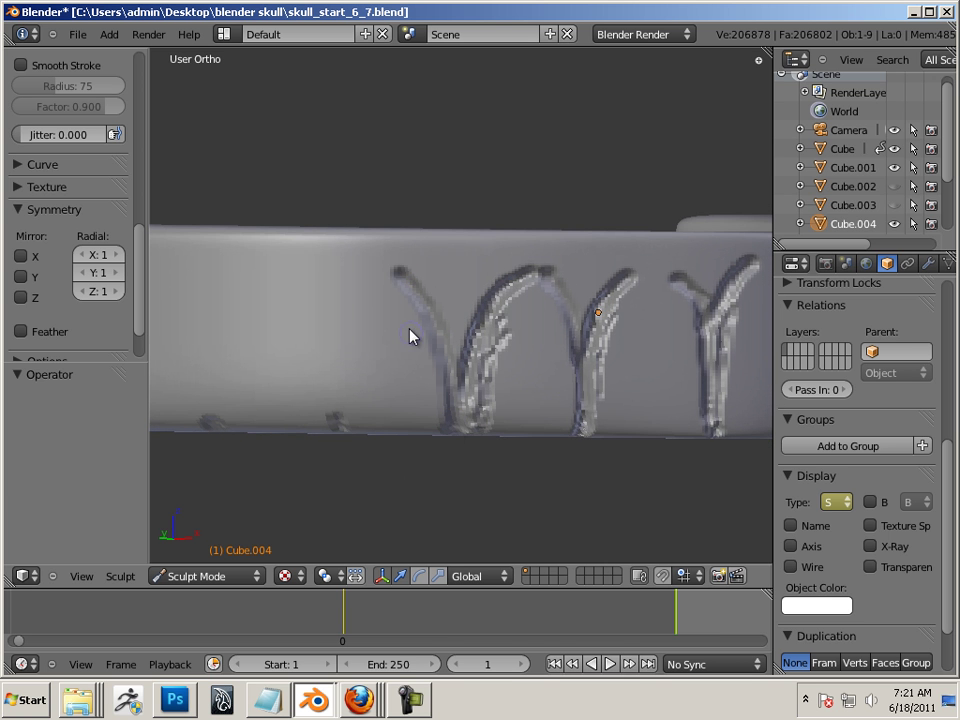
mouse_move(393, 272)
left_mouse_down()
mouse_move(345, 316)
mouse_move(325, 418)
left_mouse_up()
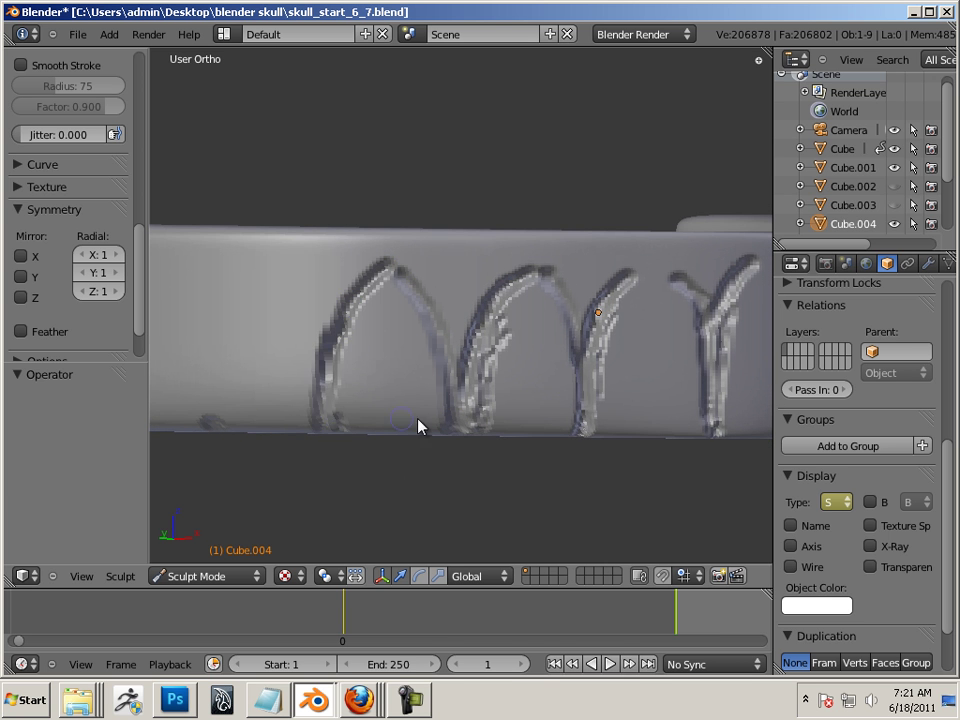
Step: Carve curved gap grooves down to the next three notches along the +X side of the band, behind the arched tooth
mouse_move(418, 424)
middle_mouse_down()
mouse_move(497, 482)
mouse_move(360, 482)
mouse_move(407, 311)
middle_mouse_up()
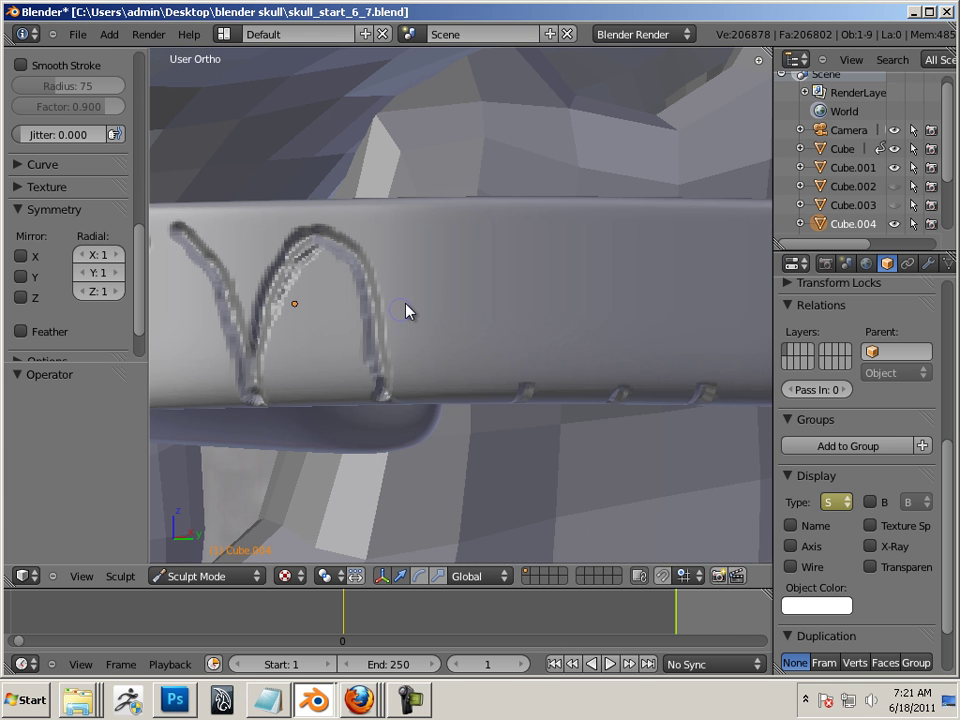
mouse_move(422, 240)
left_mouse_down()
mouse_move(399, 300)
mouse_move(405, 381)
left_mouse_up()
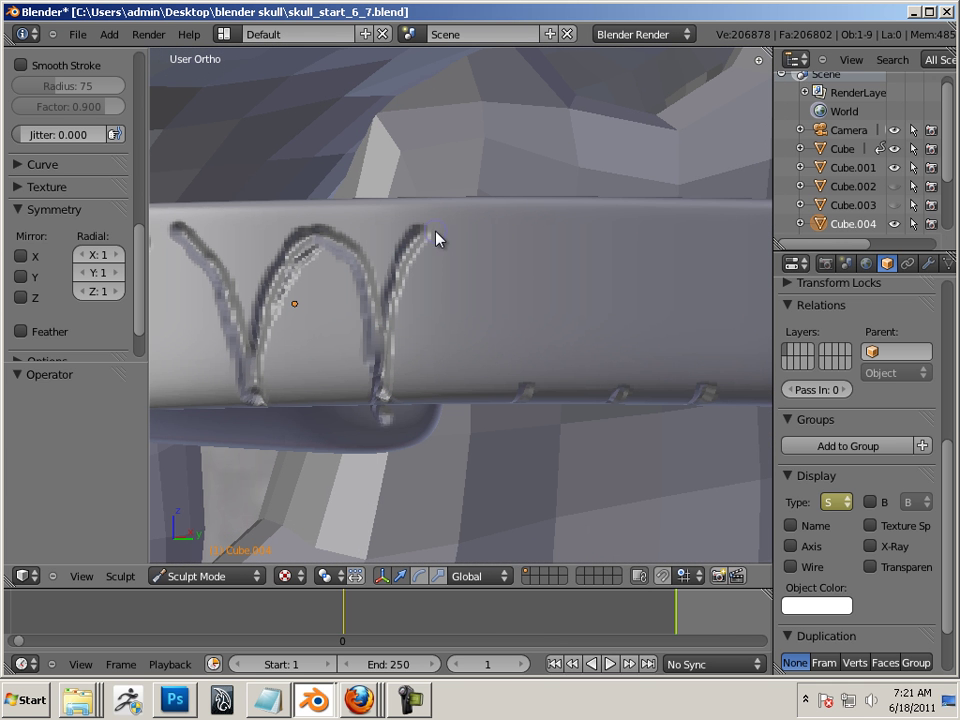
mouse_move(436, 237)
left_mouse_down()
mouse_move(493, 294)
mouse_move(519, 381)
left_mouse_up()
middle_click_drag(484, 476, 486, 456)
middle_click_drag(544, 399, 517, 302)
left_click_drag(403, 267, 433, 332)
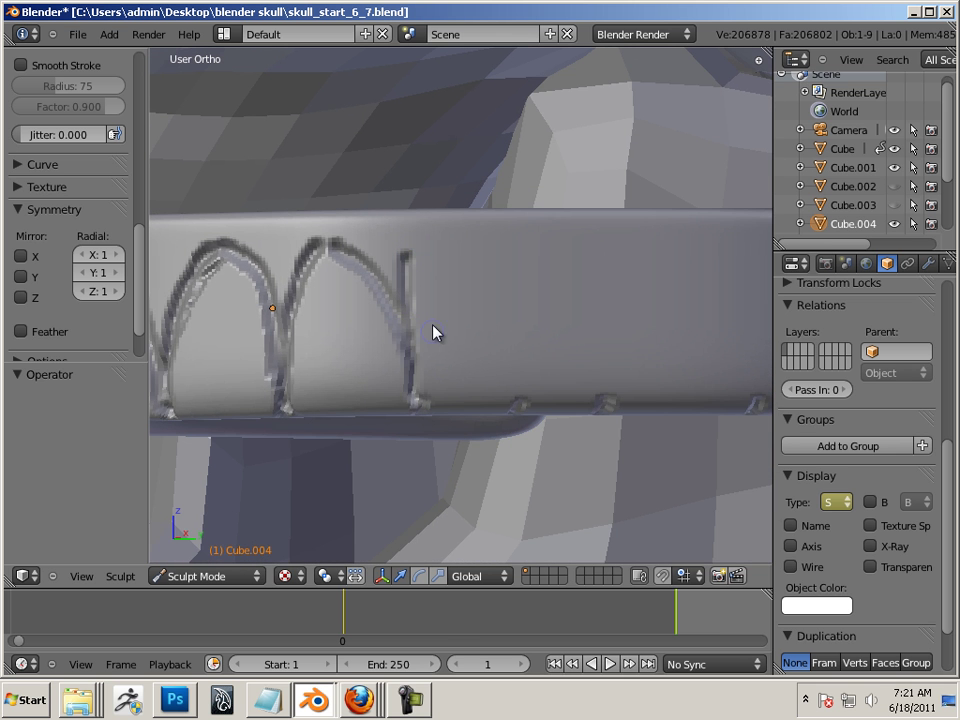
mouse_move(512, 270)
left_mouse_down()
mouse_move(529, 336)
mouse_move(523, 407)
left_mouse_up()
Step: Carve the side edges of the rear molars on the +X side, back to the end of the band
mouse_move(570, 478)
middle_mouse_down()
mouse_move(553, 480)
mouse_move(558, 466)
middle_mouse_up()
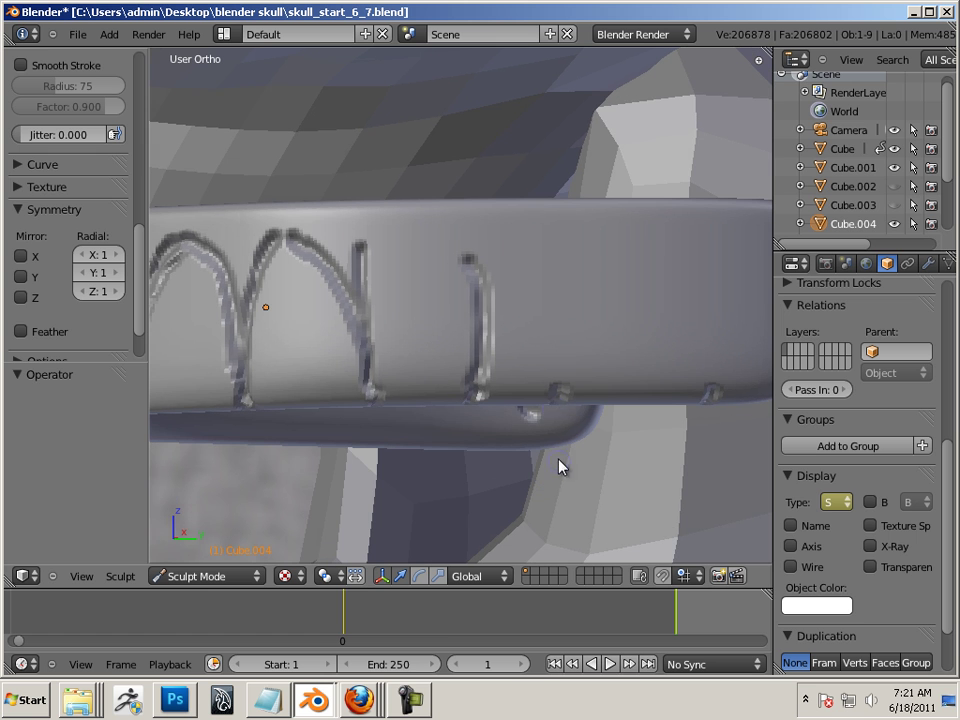
mouse_move(505, 258)
left_mouse_down()
mouse_move(488, 290)
mouse_move(498, 395)
left_mouse_up()
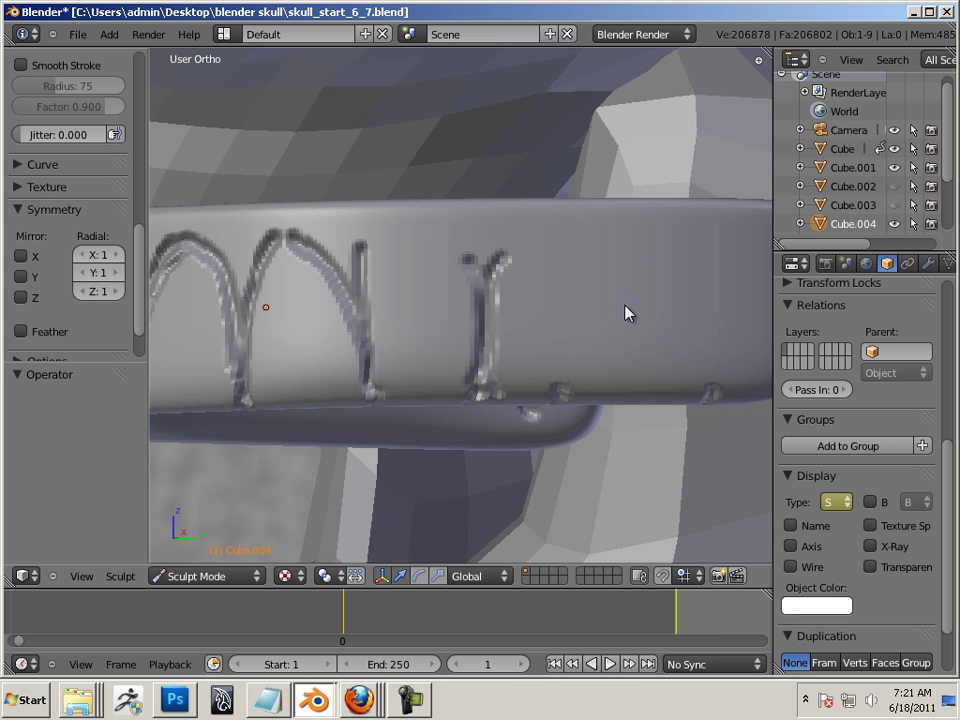
mouse_move(622, 281)
left_mouse_down()
mouse_move(643, 339)
mouse_move(632, 396)
left_mouse_up()
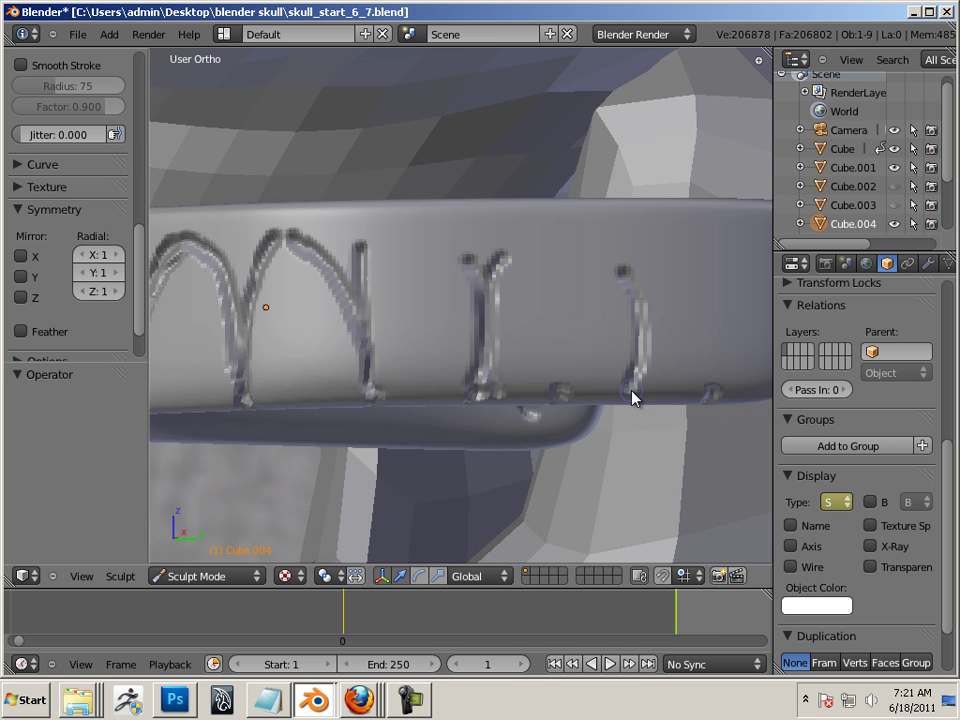
mouse_move(628, 279)
middle_mouse_down()
mouse_move(647, 447)
mouse_move(656, 366)
middle_mouse_up()
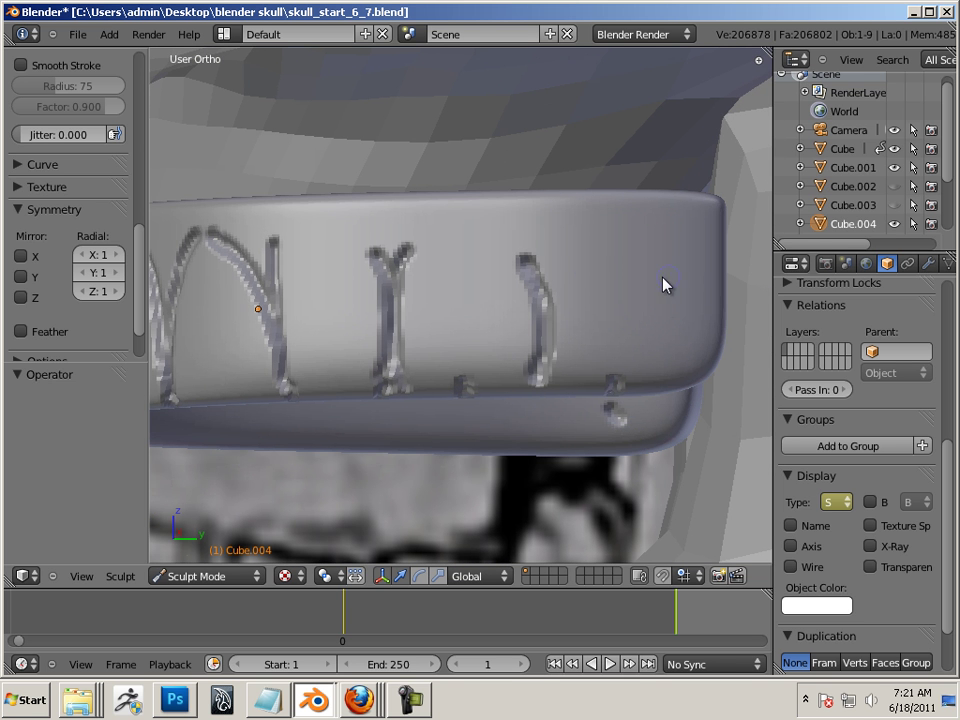
left_click_drag(585, 259, 588, 372)
mouse_move(689, 267)
left_mouse_down()
mouse_move(688, 358)
mouse_move(675, 354)
mouse_move(692, 386)
mouse_move(667, 393)
left_mouse_up()
Step: Carve matching curved gap grooves for the back teeth along the -X side, up to the rear end of the band
middle_click_drag(467, 461, 678, 463)
mouse_move(455, 489)
middle_mouse_down()
mouse_move(636, 488)
mouse_move(636, 476)
middle_mouse_up()
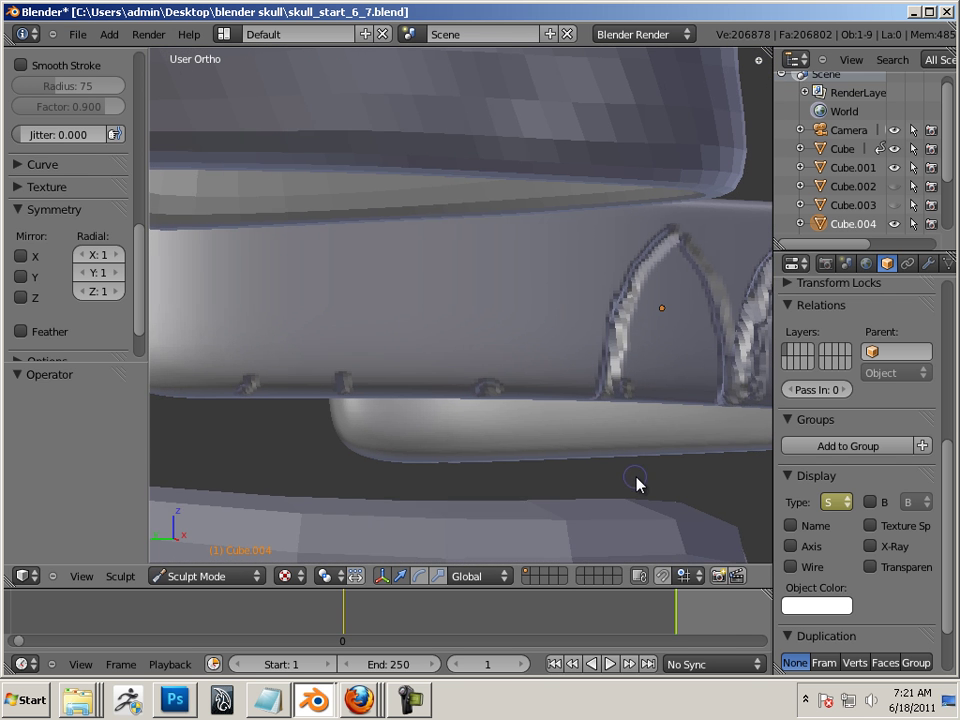
mouse_move(566, 237)
left_mouse_down()
mouse_move(579, 253)
mouse_move(588, 378)
left_mouse_up()
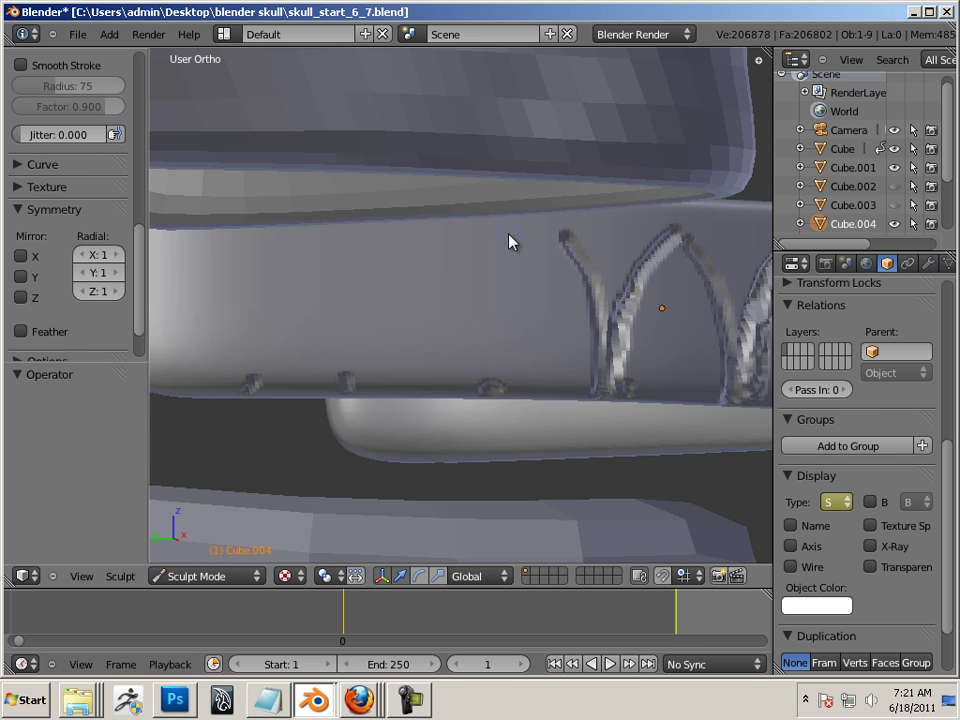
mouse_move(508, 240)
left_mouse_down()
mouse_move(480, 311)
mouse_move(499, 369)
mouse_move(488, 386)
left_mouse_up()
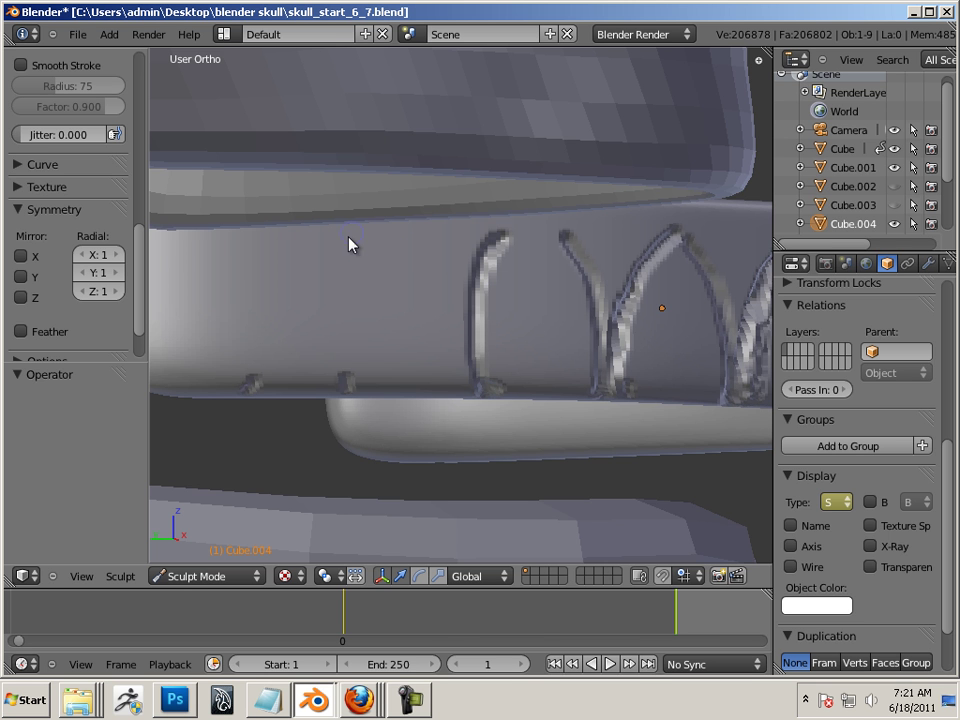
mouse_move(349, 244)
left_mouse_down()
mouse_move(313, 339)
mouse_move(330, 384)
left_mouse_up()
left_click_drag(437, 240, 460, 247)
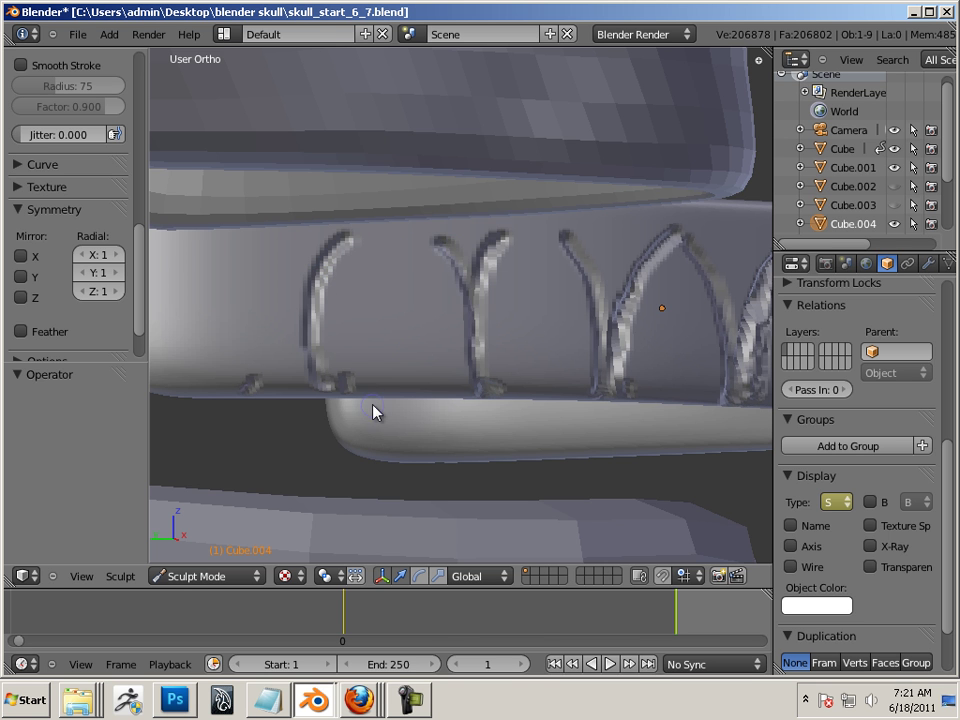
middle_click_drag(373, 411, 375, 379)
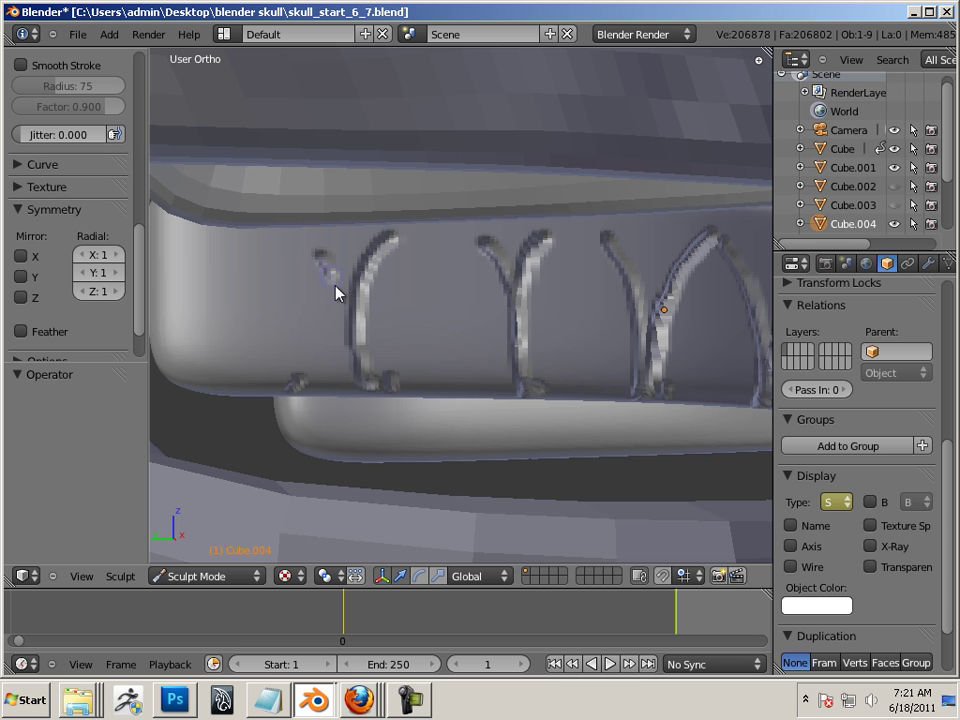
left_click_drag(316, 252, 346, 294)
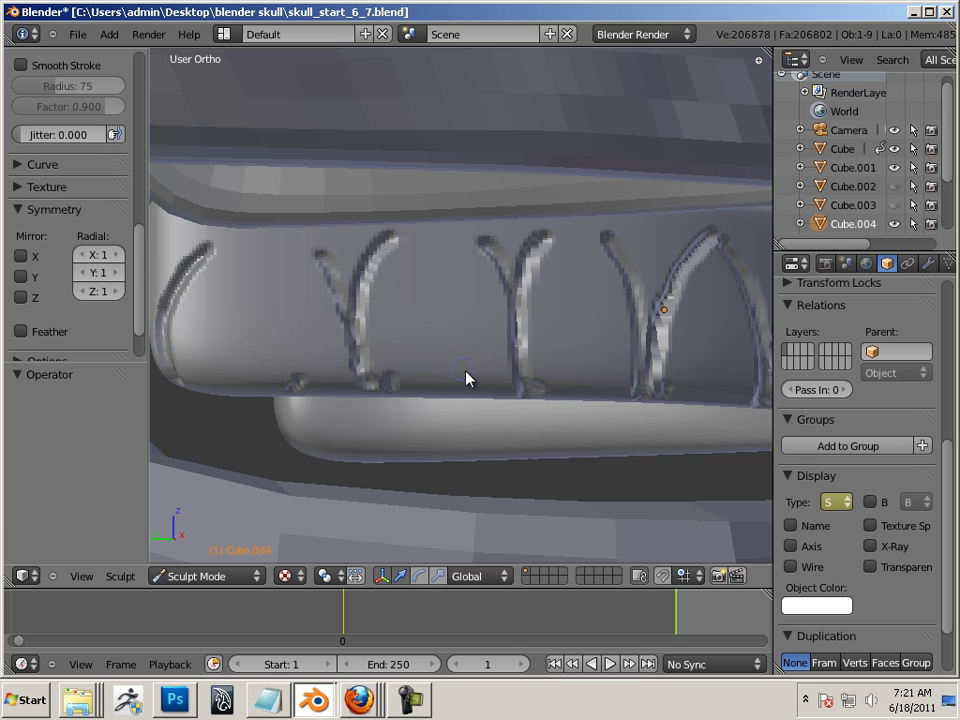
Step: Join the upper ends of the grooves with rounded arches over the front teeth of the band
middle_click_drag(467, 379, 272, 388)
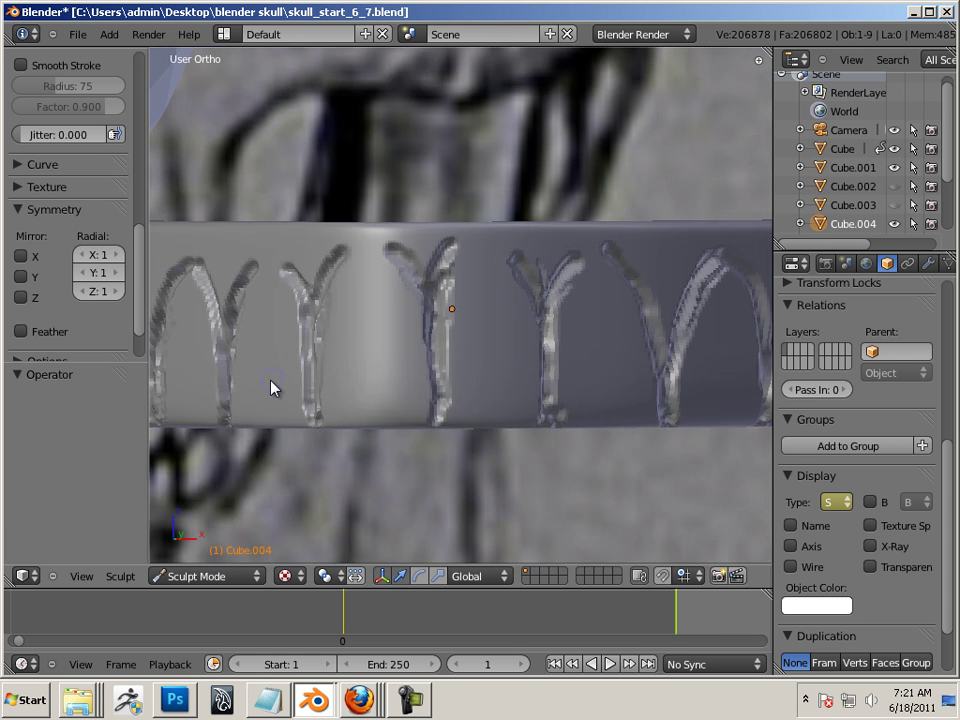
middle_click_drag(426, 460, 392, 418)
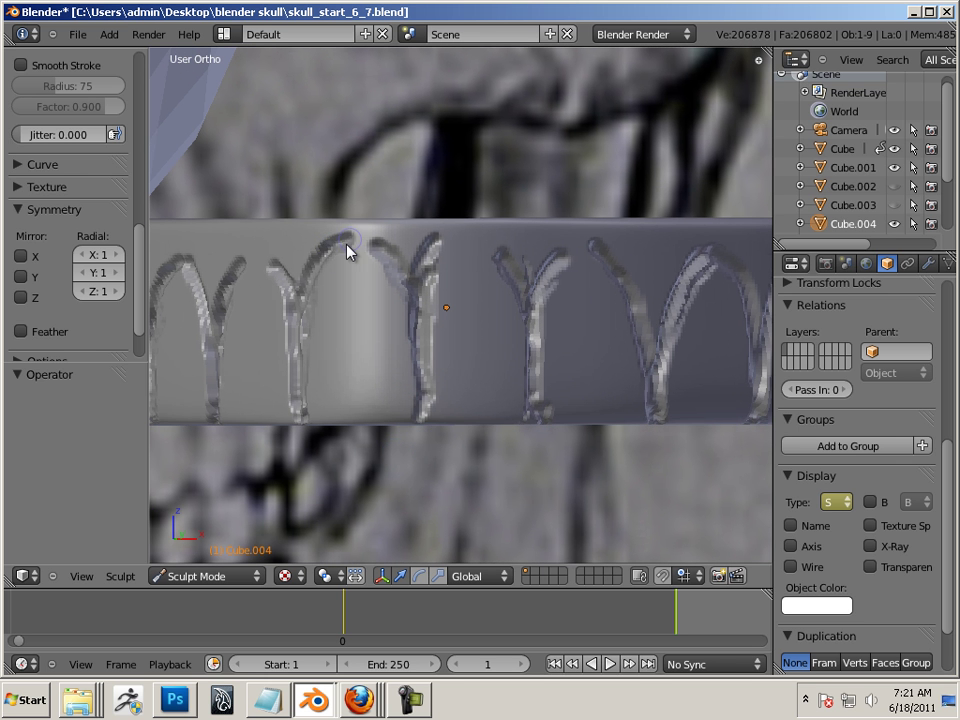
left_click_drag(352, 236, 380, 244)
mouse_move(440, 240)
left_mouse_down()
mouse_move(476, 240)
mouse_move(514, 268)
mouse_move(588, 258)
left_mouse_up()
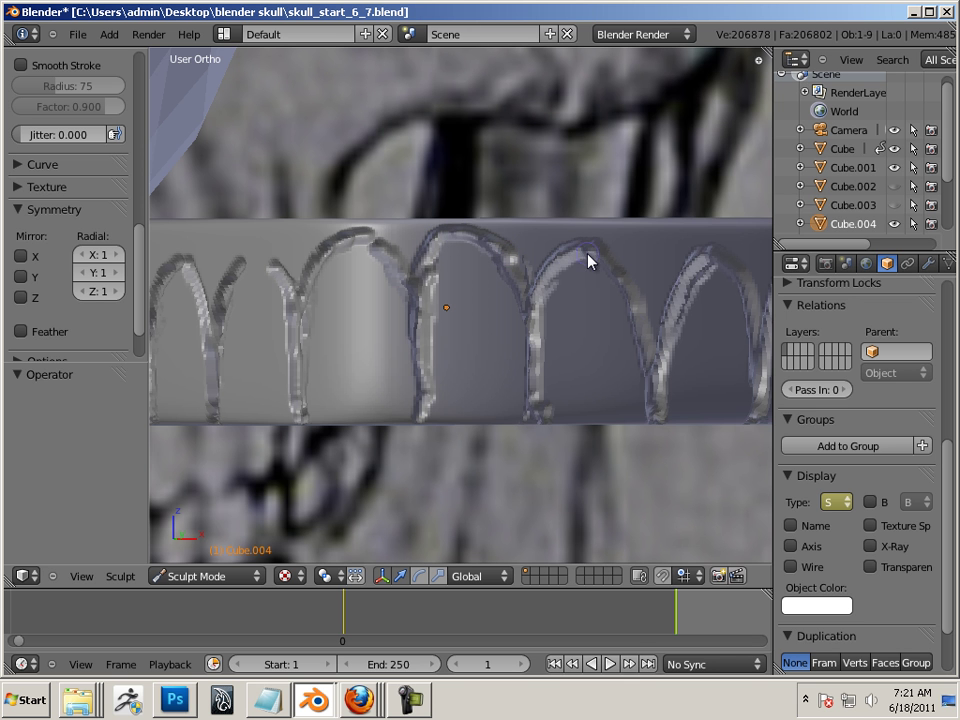
Step: Carve arches connecting the groove tops over the rear molars on the +X side of the band
middle_click_drag(657, 340, 542, 293)
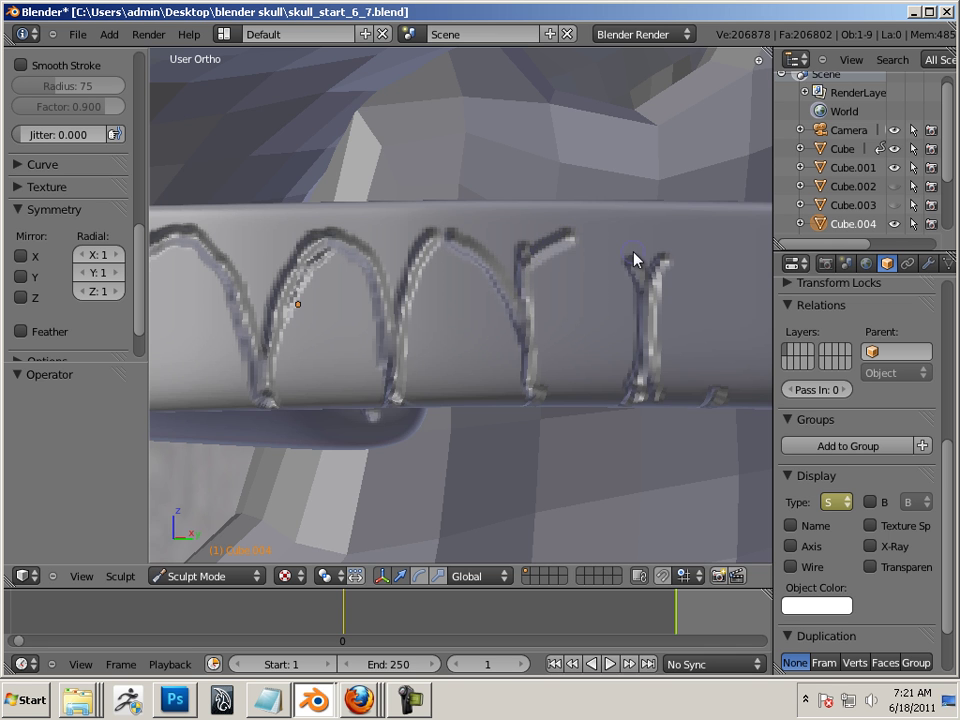
mouse_move(568, 251)
middle_mouse_down()
mouse_move(604, 302)
mouse_move(580, 270)
middle_mouse_up()
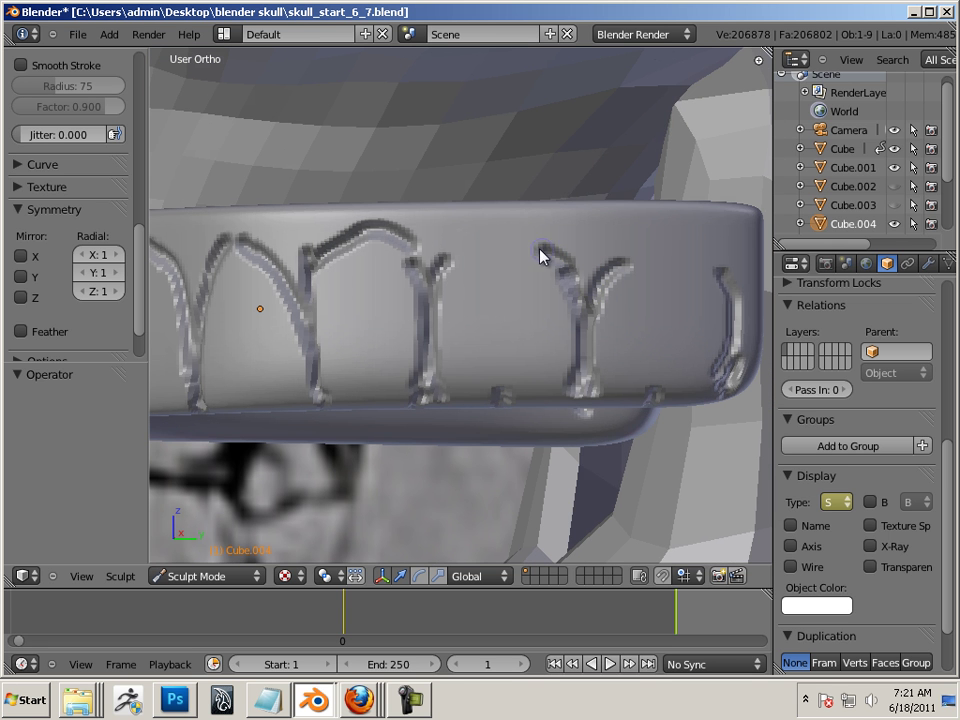
mouse_move(443, 268)
left_mouse_down()
mouse_move(497, 238)
mouse_move(612, 265)
mouse_move(703, 253)
mouse_move(724, 261)
left_mouse_up()
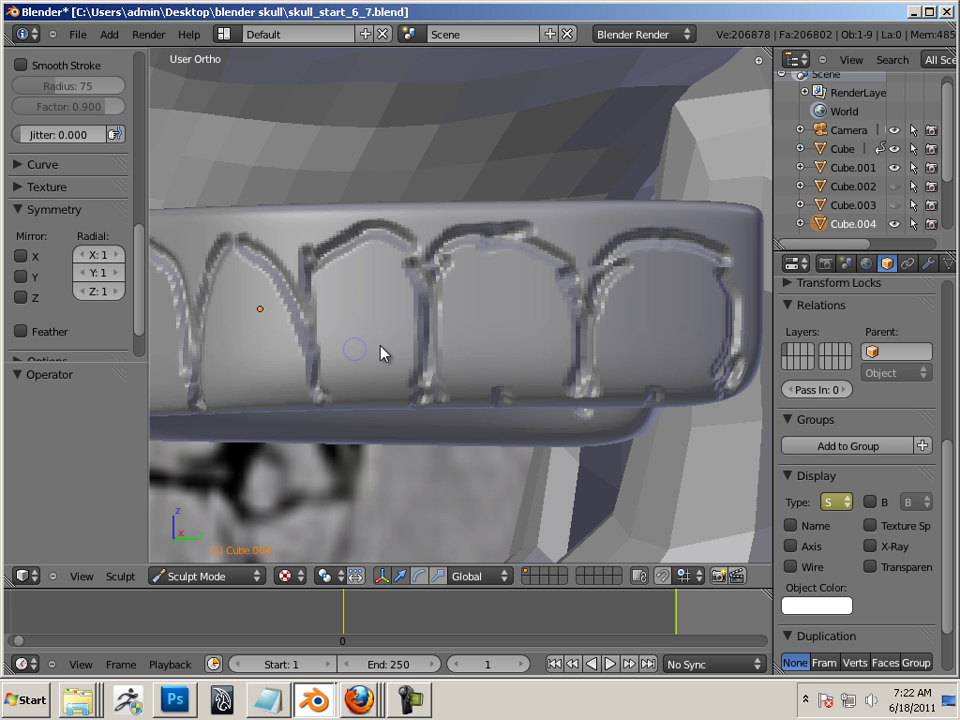
Step: Carve rounded arches joining the groove tops over the rear teeth on the -X side of the band
mouse_move(380, 350)
middle_mouse_down()
mouse_move(658, 332)
mouse_move(581, 343)
mouse_move(519, 255)
mouse_move(386, 285)
mouse_move(420, 281)
mouse_move(480, 221)
middle_mouse_up()
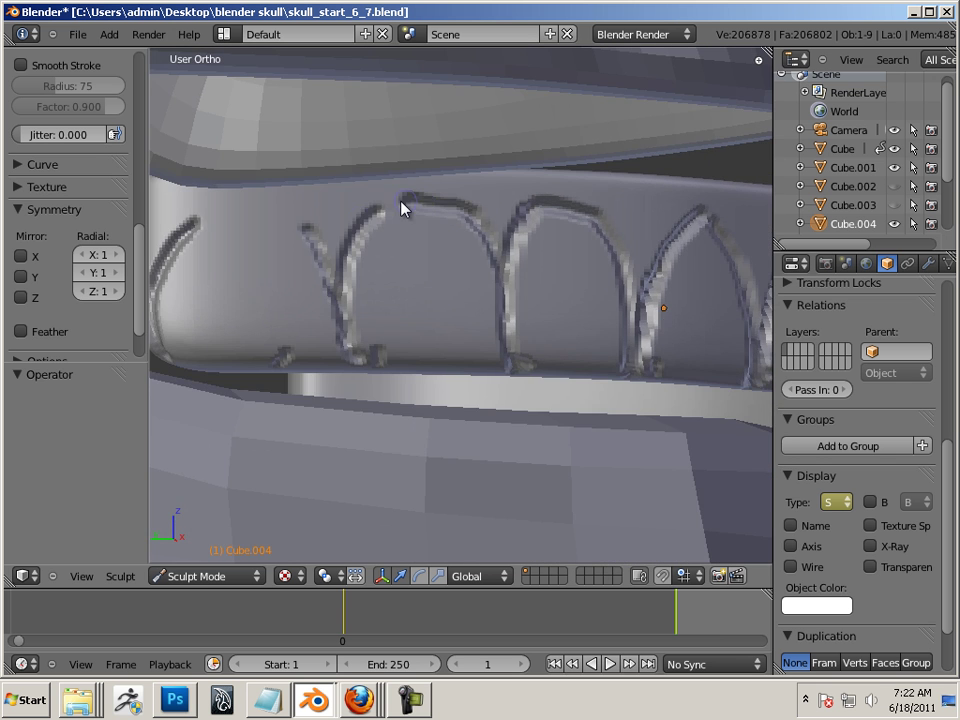
mouse_move(400, 208)
middle_mouse_down()
mouse_move(336, 257)
mouse_move(418, 214)
mouse_move(399, 259)
mouse_move(180, 218)
middle_mouse_up()
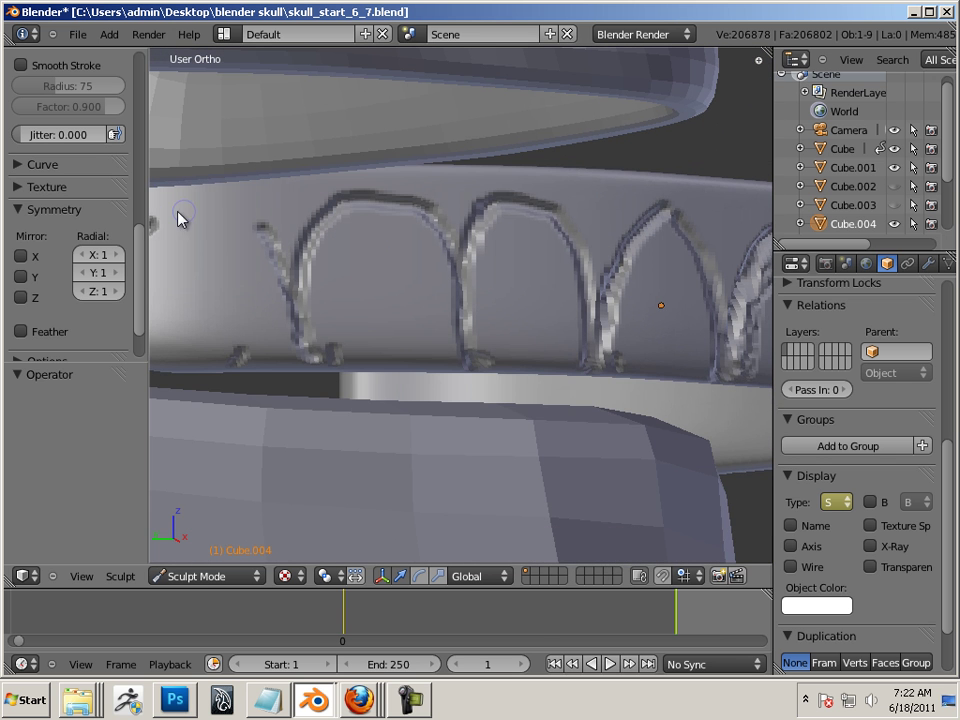
mouse_move(240, 207)
middle_mouse_down()
mouse_move(426, 311)
mouse_move(225, 328)
mouse_move(349, 347)
mouse_move(336, 274)
middle_mouse_up()
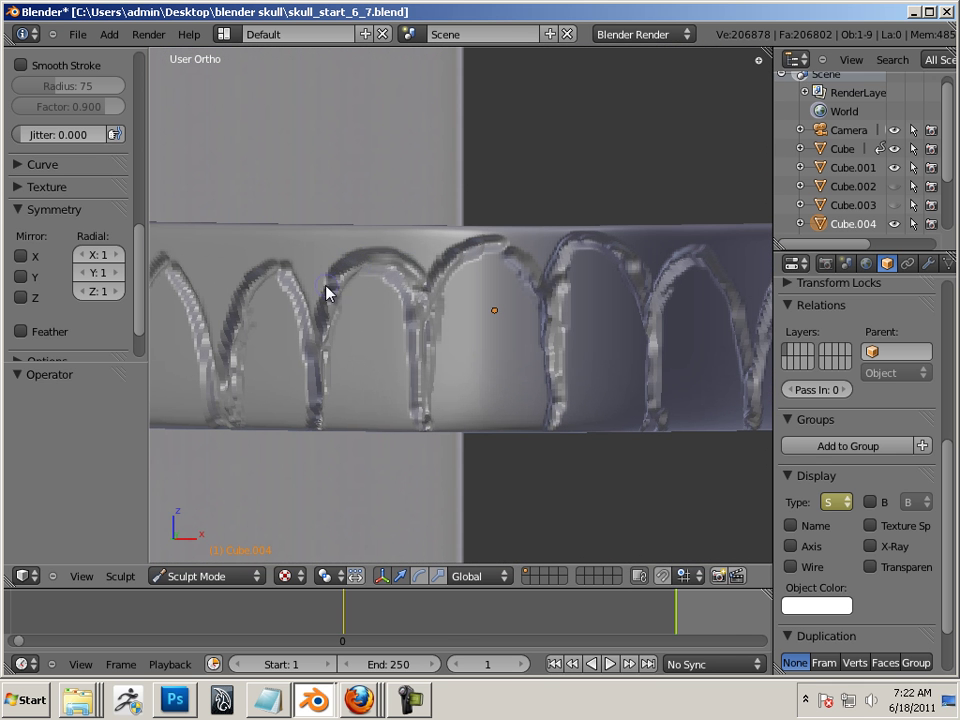
Step: Bulge out the front tooth faces, starting from the centre, using the Inflate/Deflate brush in Inflate mode at radius 50
mouse_move(474, 396)
middle_mouse_down()
mouse_move(415, 398)
mouse_move(433, 392)
mouse_move(159, 227)
middle_mouse_up()
scroll(120, 140, "up", 10)
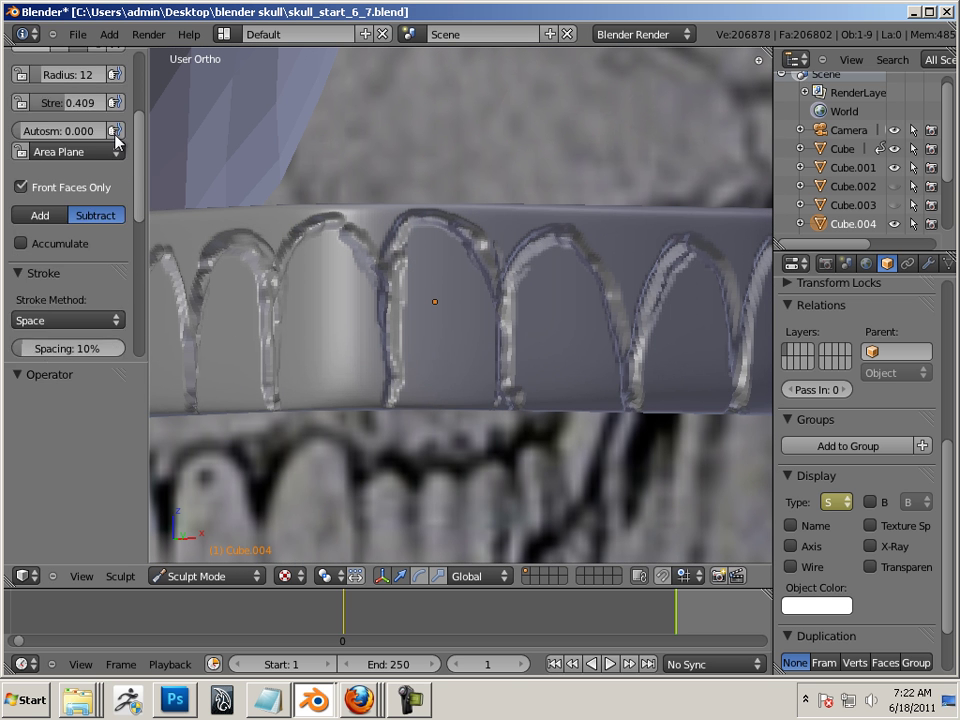
left_click(57, 131)
left_click(55, 315)
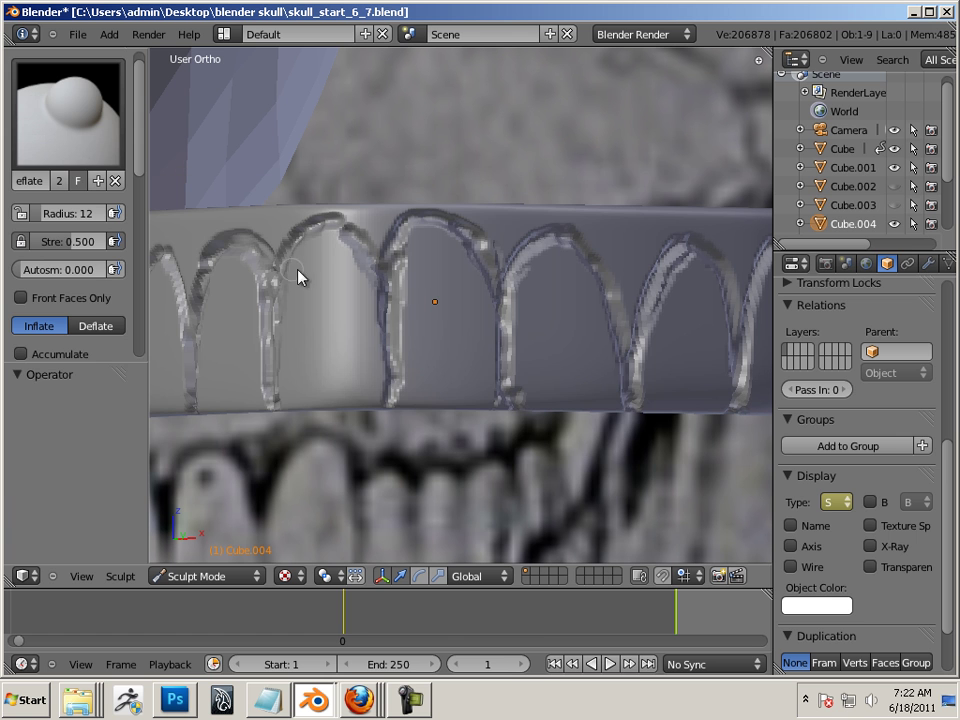
key("bracketright")
key("bracketright")
key("bracketright")
key("bracketright")
key("bracketright")
key("bracketright")
key("bracketright")
key("bracketright")
key("bracketright")
key("bracketright")
key("bracketright")
key("bracketright")
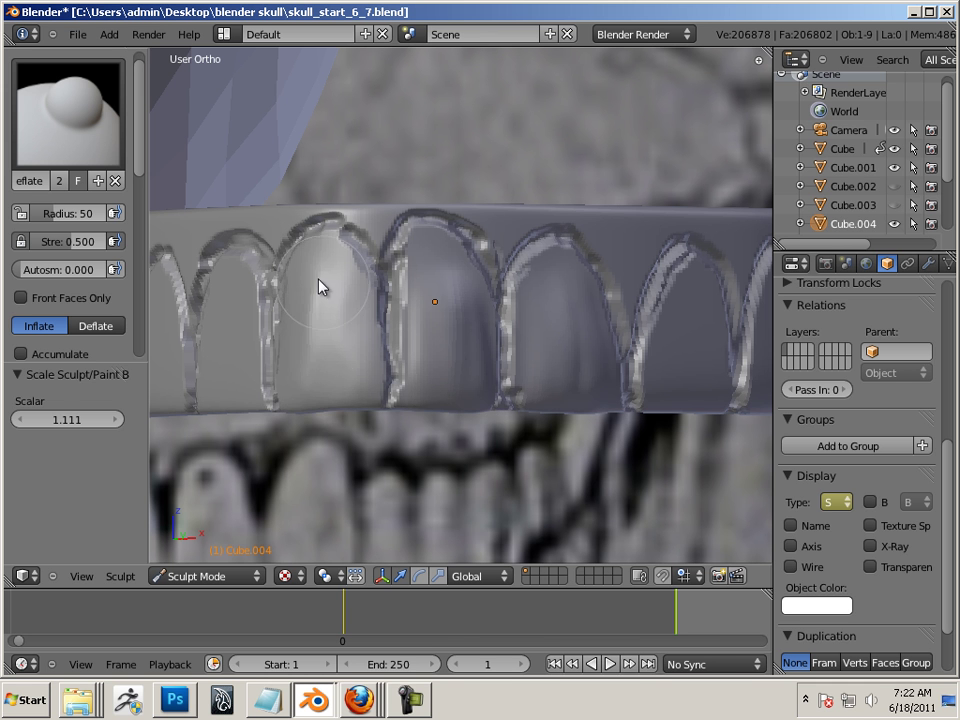
left_click_drag(317, 279, 316, 434)
Step: Inflate the remaining tooth faces along the +X side, back to the rearmost molar
middle_click_drag(324, 379, 456, 371)
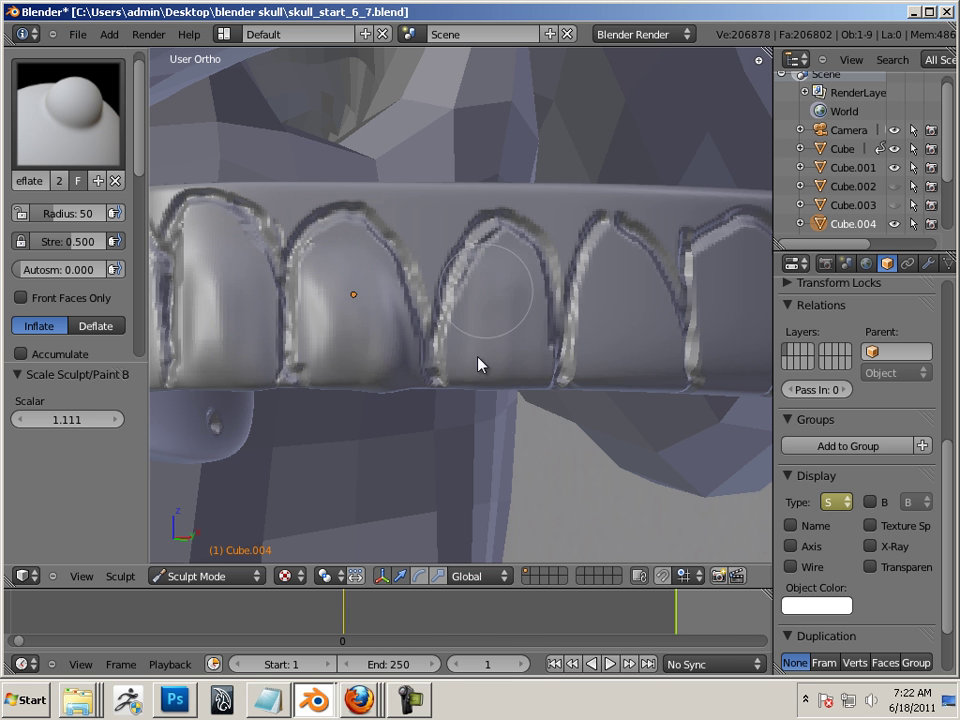
middle_click_drag(587, 425, 448, 334)
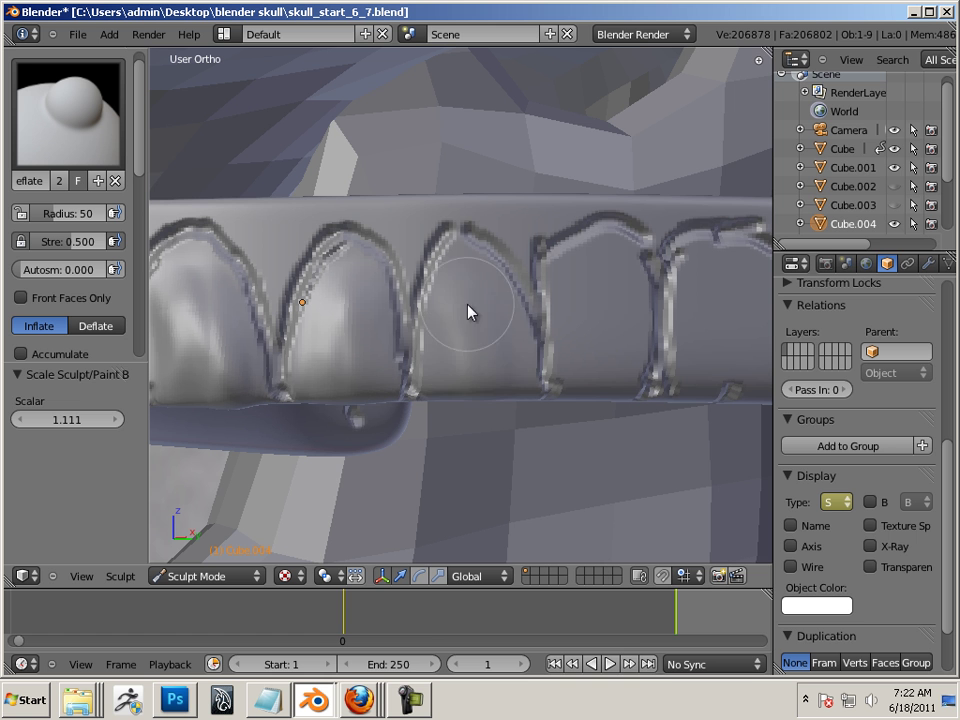
mouse_move(493, 296)
left_mouse_down()
mouse_move(600, 281)
mouse_move(613, 407)
left_mouse_up()
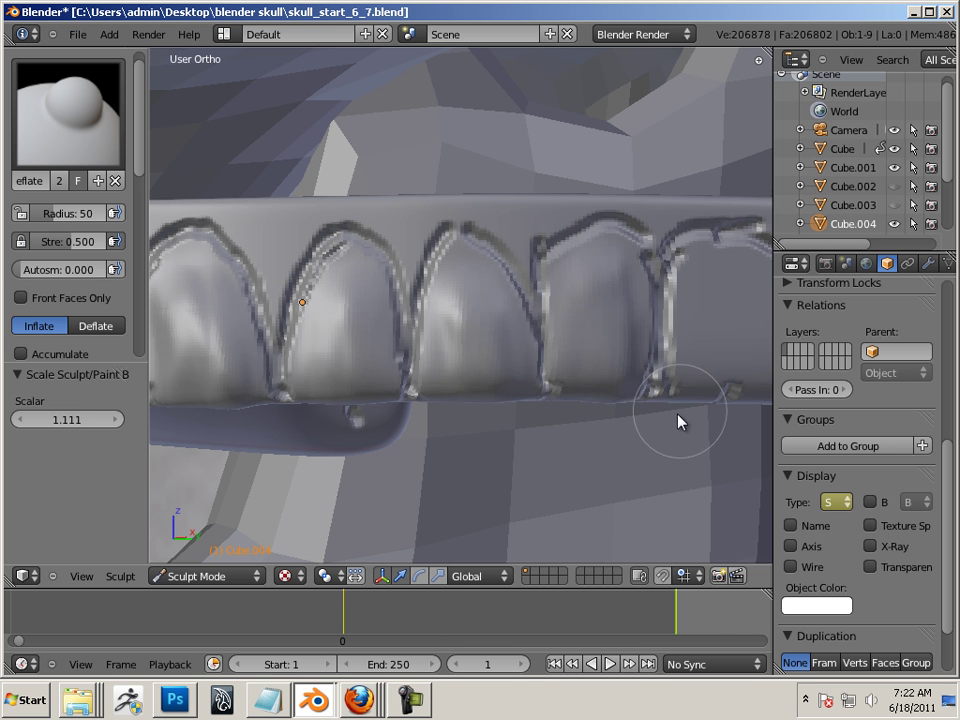
middle_click_drag(677, 420, 542, 326)
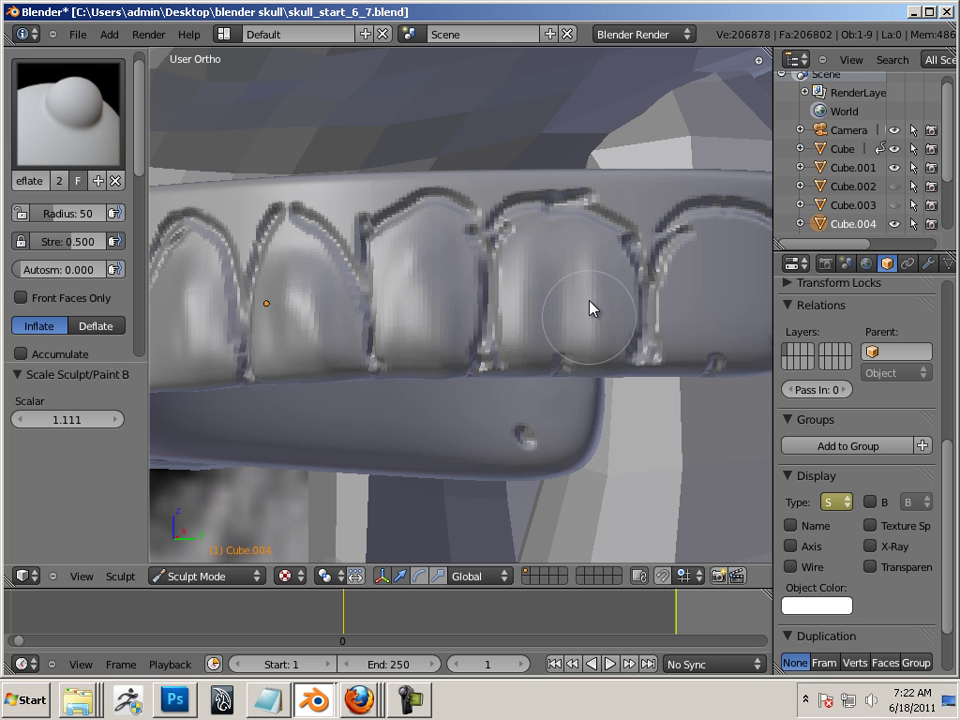
middle_click_drag(658, 448, 585, 381)
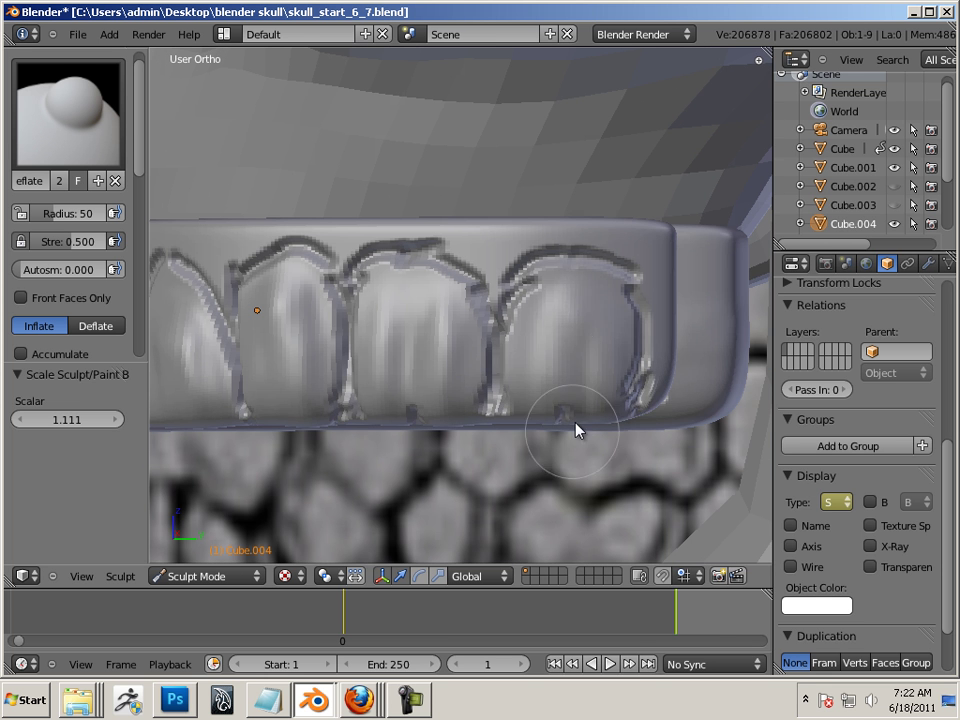
Step: Inflate the canine and rear tooth faces along the -X side, up to the last molar
mouse_move(531, 444)
middle_mouse_down()
mouse_move(460, 410)
mouse_move(645, 405)
mouse_move(553, 285)
middle_mouse_up()
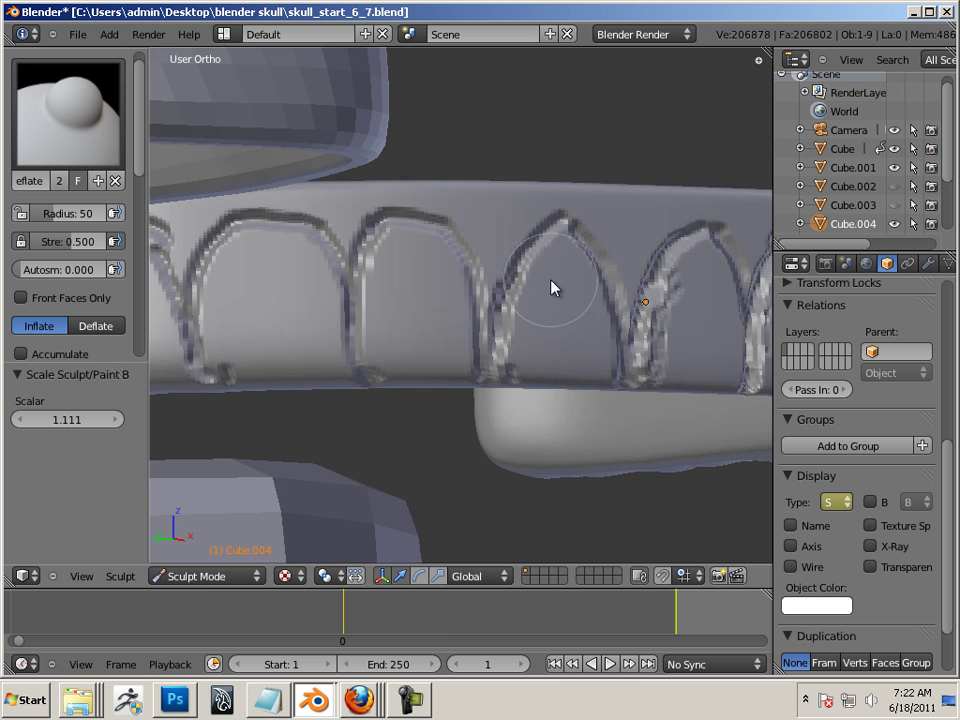
middle_click_drag(476, 403, 504, 364)
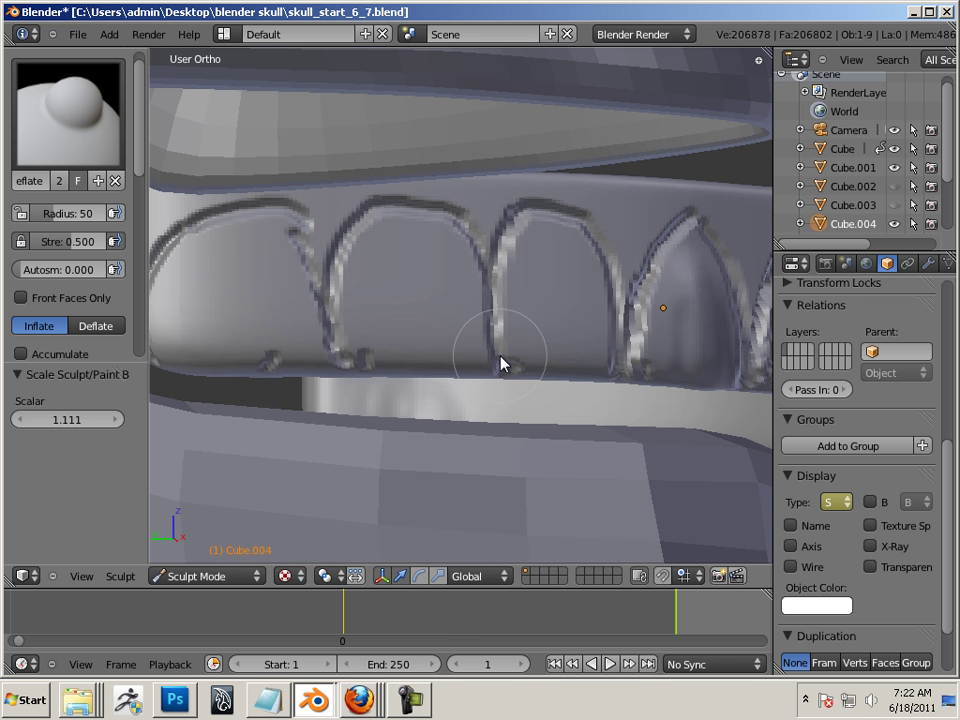
left_click_drag(572, 281, 527, 405)
left_click_drag(531, 250, 520, 345)
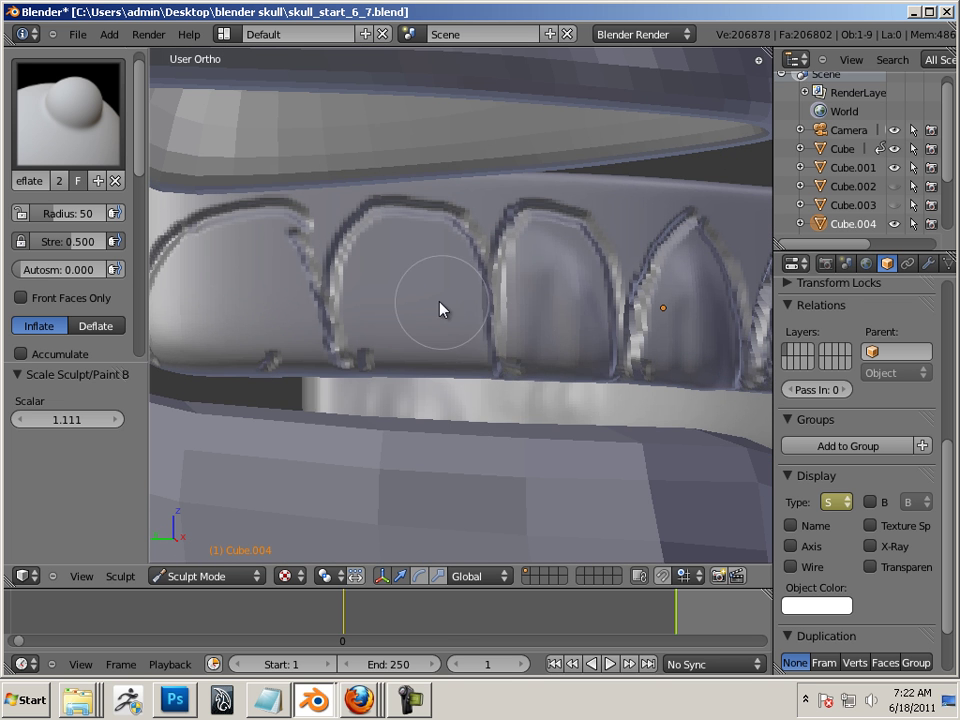
left_click_drag(463, 255, 429, 419)
left_click_drag(411, 256, 359, 342)
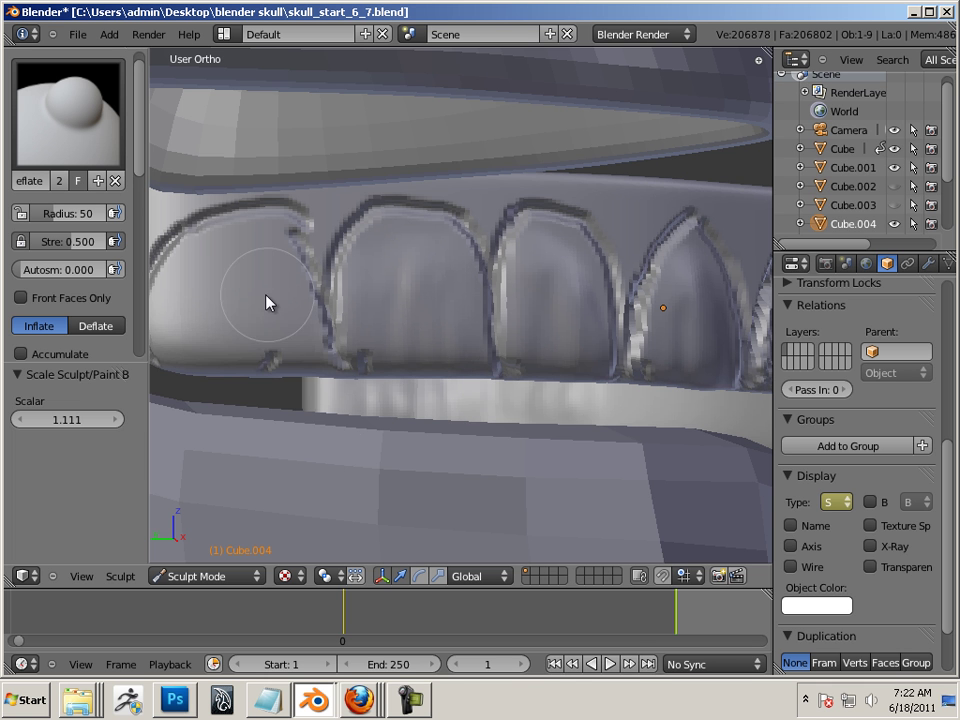
left_click_drag(268, 262, 238, 292)
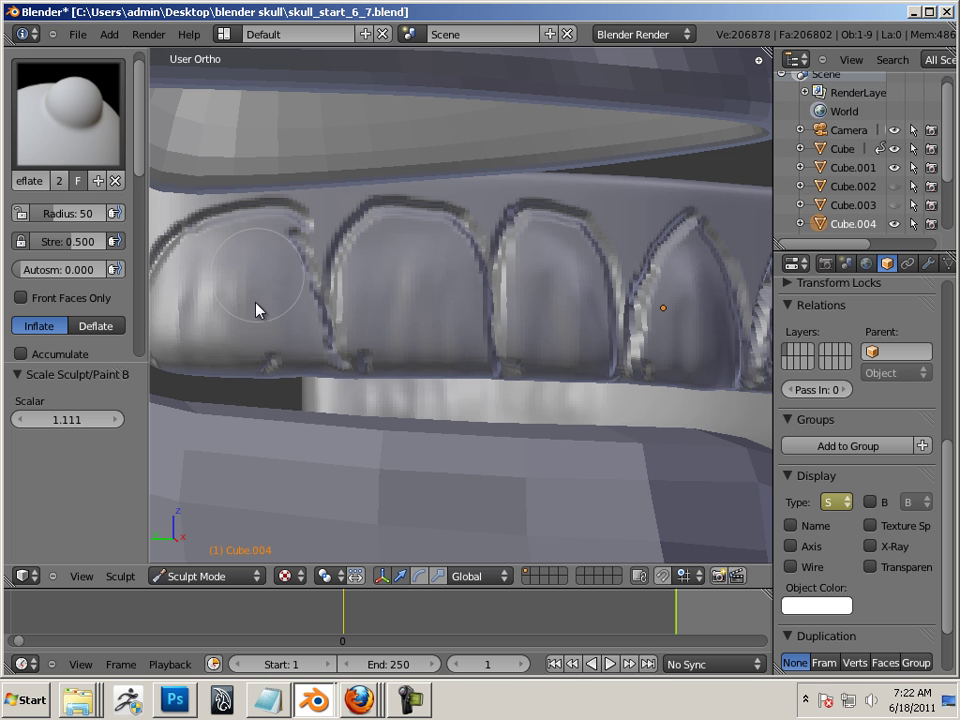
Step: Soften the grooves and arches around the front teeth with the Smooth brush, reducing its radius to 22
mouse_move(279, 270)
middle_mouse_down()
mouse_move(518, 346)
mouse_move(354, 360)
mouse_move(463, 321)
middle_mouse_up()
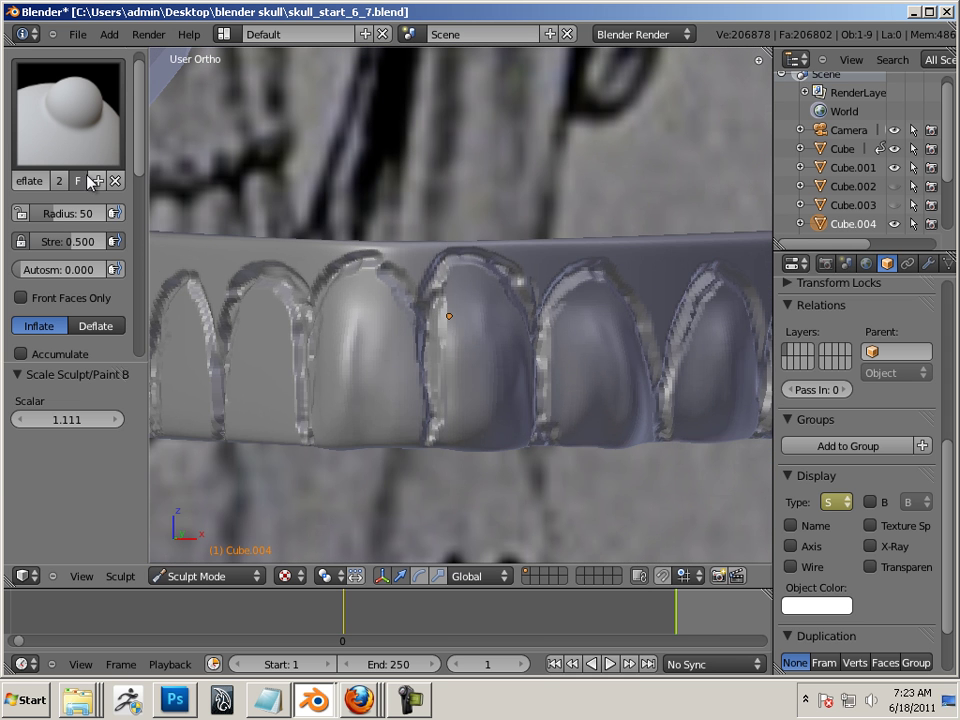
left_click(68, 118)
left_click(657, 294)
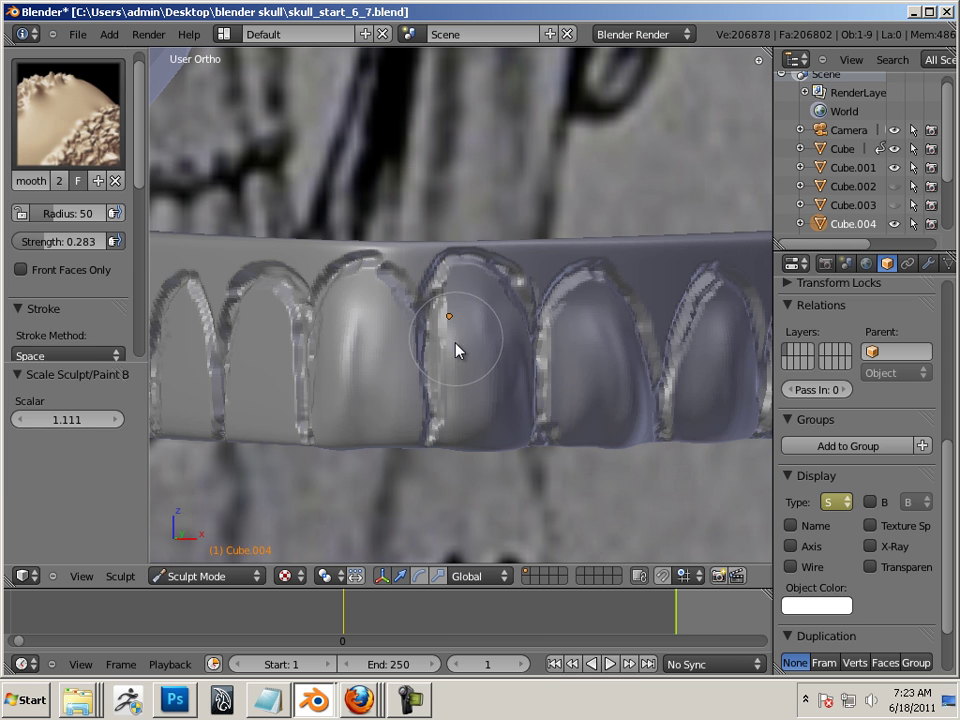
key("bracketleft")
key("bracketleft")
key("bracketleft")
key("bracketleft")
key("bracketleft")
key("bracketleft")
key("bracketleft")
key("bracketleft")
key("bracketleft")
key("bracketleft")
key("bracketright")
mouse_move(450, 271)
left_mouse_down()
mouse_move(534, 324)
mouse_move(534, 406)
mouse_move(556, 274)
mouse_move(630, 306)
mouse_move(643, 429)
left_mouse_up()
key("bracketright")
key("bracketright")
Step: Smooth the jagged gap grooves and gum arches along the +X side, back to the rear molars
middle_click_drag(632, 514, 559, 418)
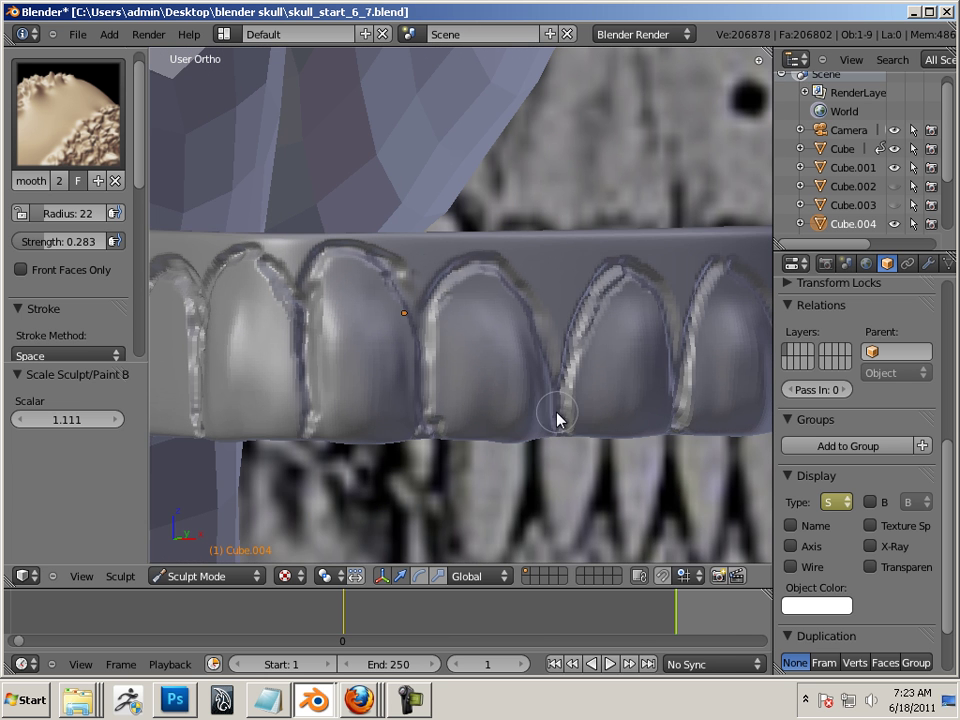
middle_click_drag(663, 293, 589, 471)
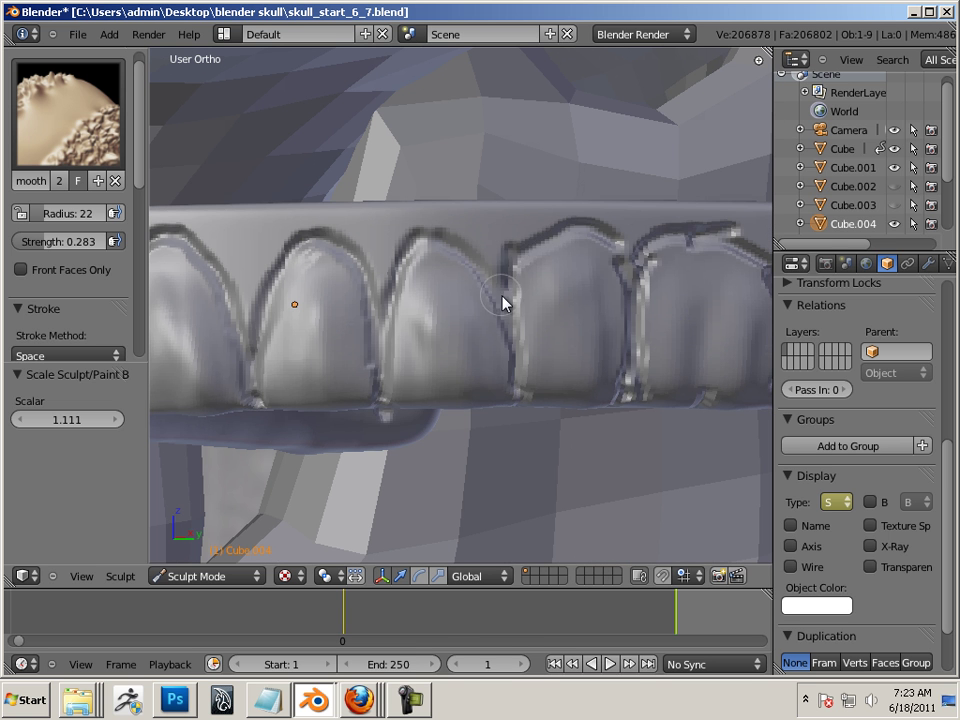
middle_click_drag(636, 418, 523, 250)
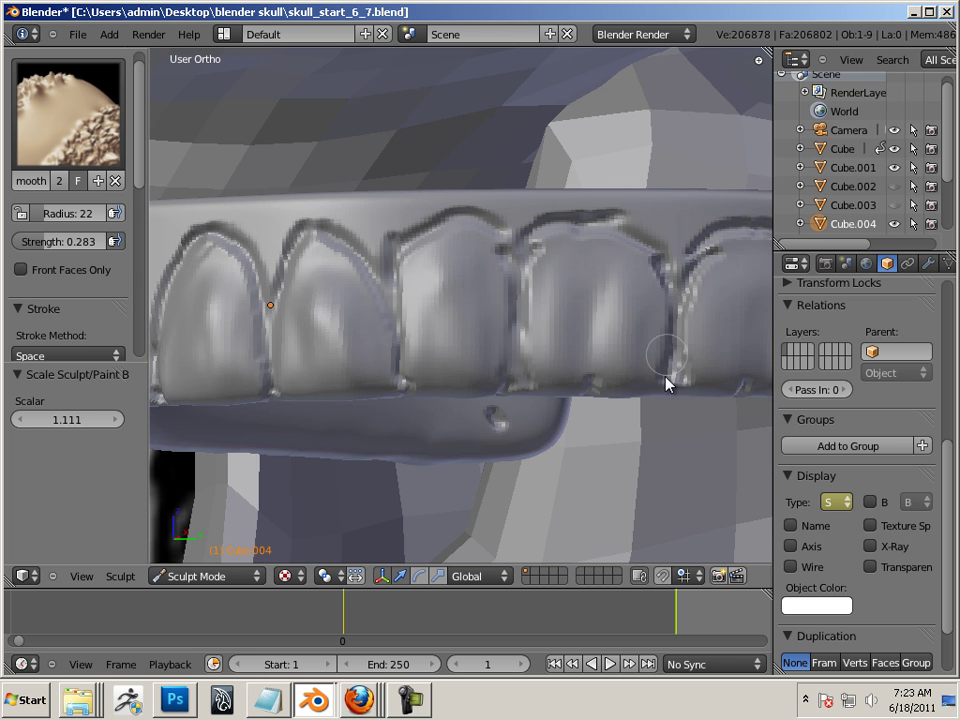
middle_click_drag(669, 381, 666, 416)
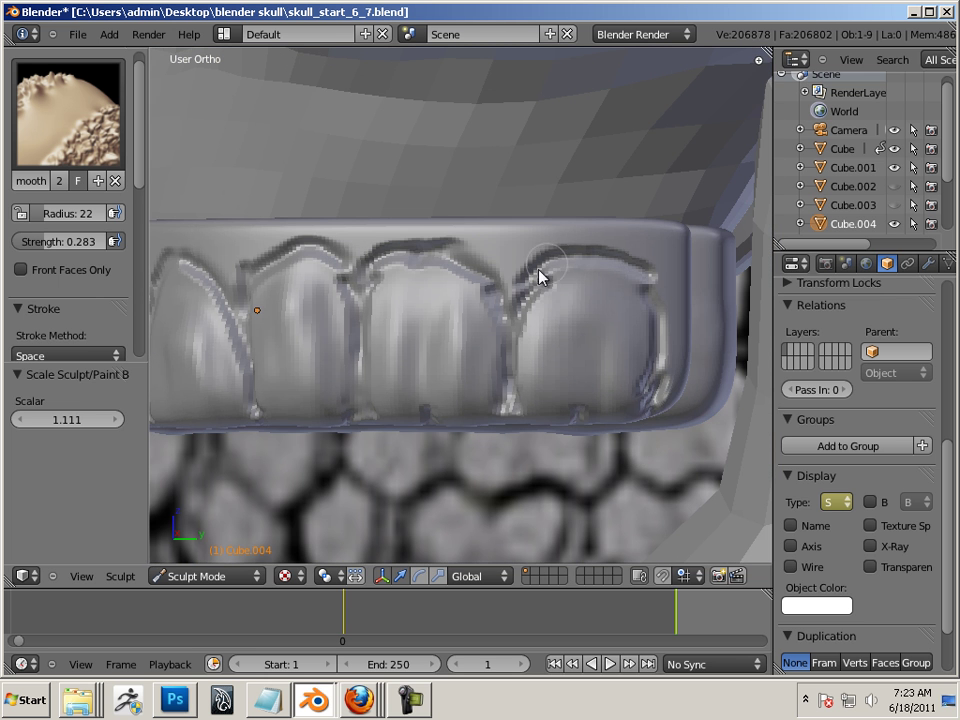
Step: Smooth the gap grooves and tooth edges along the -X side, from the front teeth to the rear molars
middle_click_drag(649, 433, 583, 317)
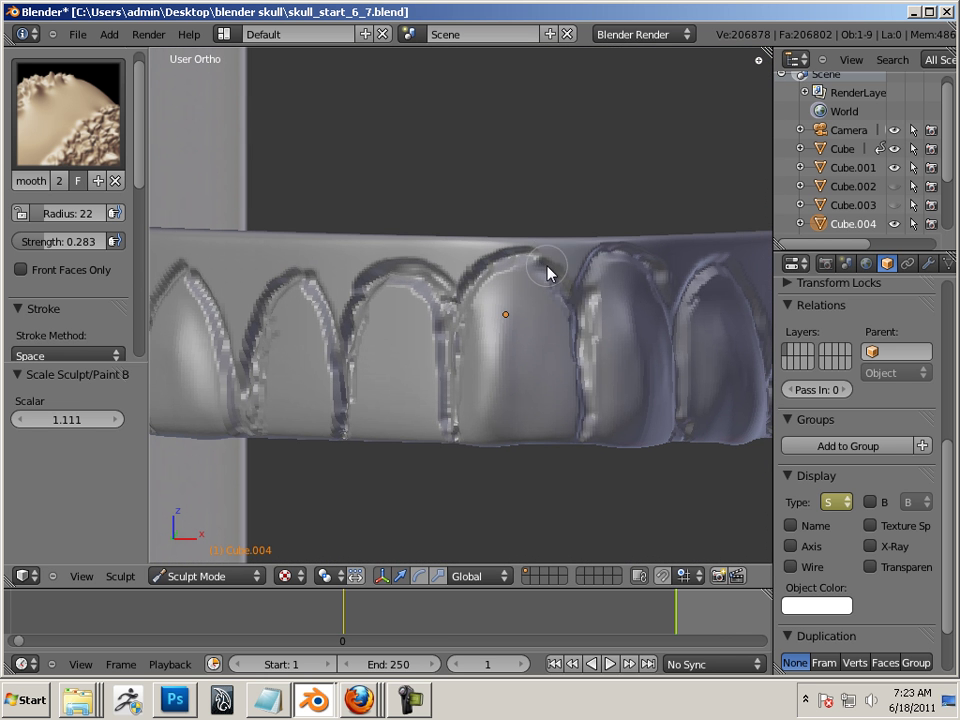
middle_click_drag(446, 459, 579, 336)
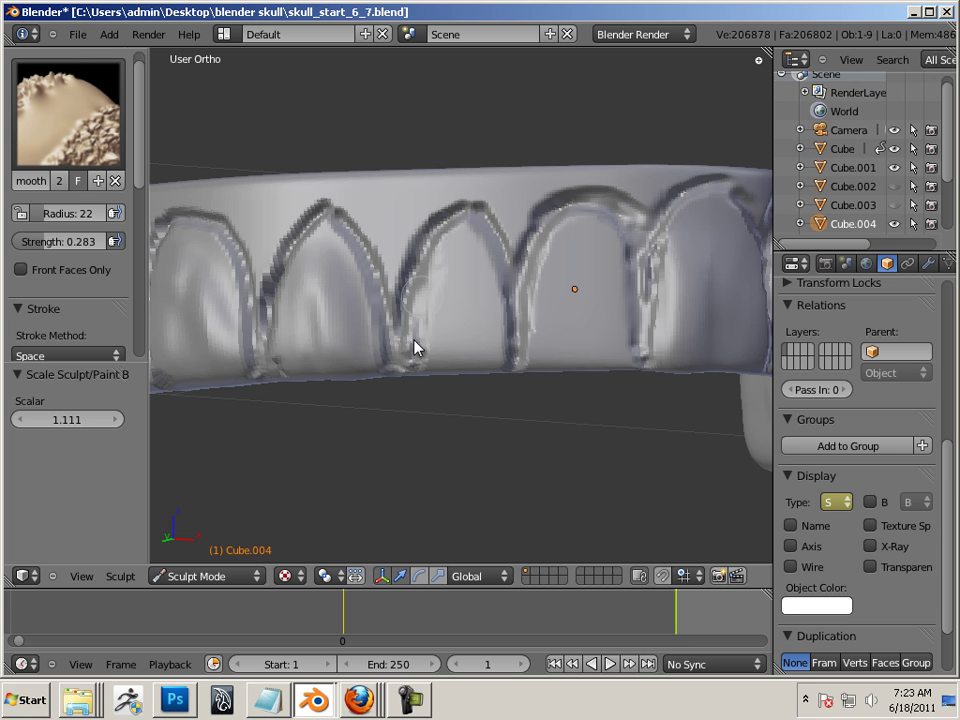
middle_click_drag(392, 444, 497, 377)
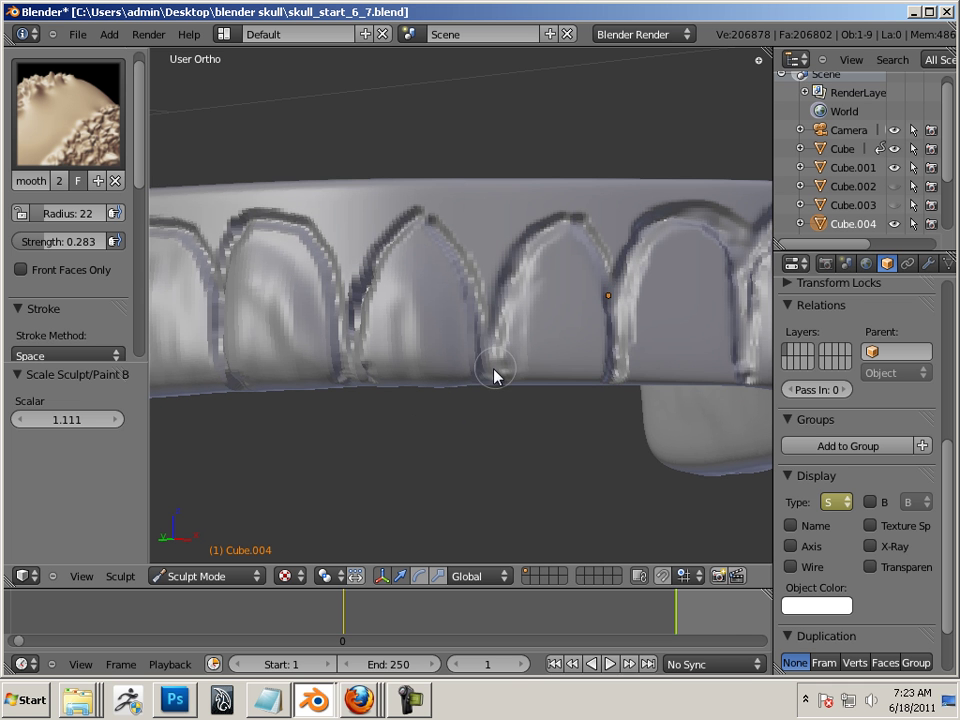
middle_click_drag(346, 470, 465, 380)
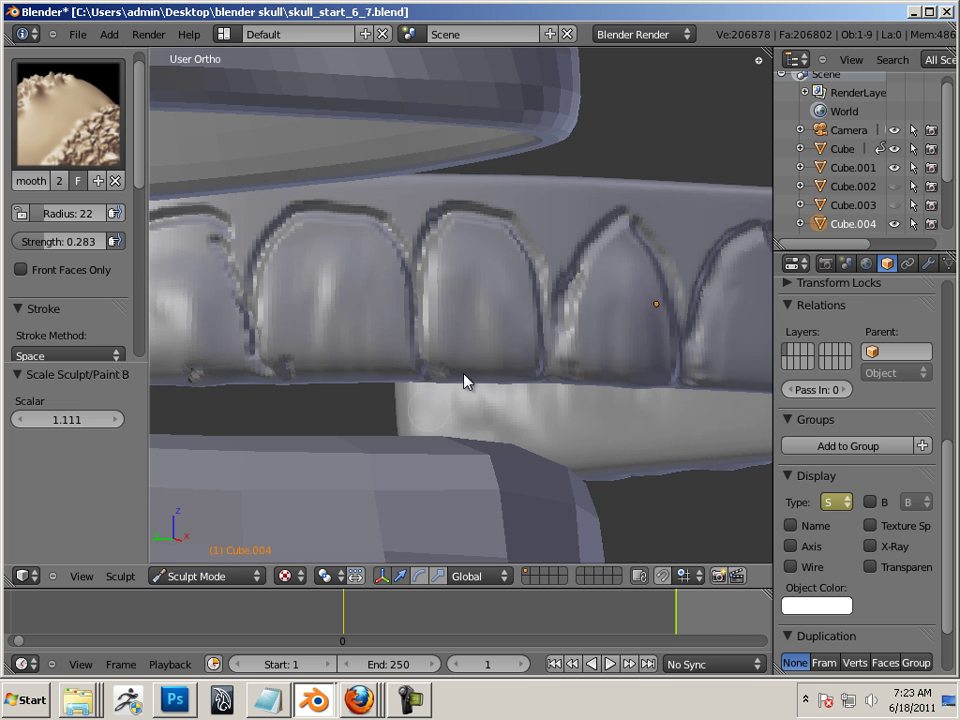
left_click_drag(418, 265, 425, 359)
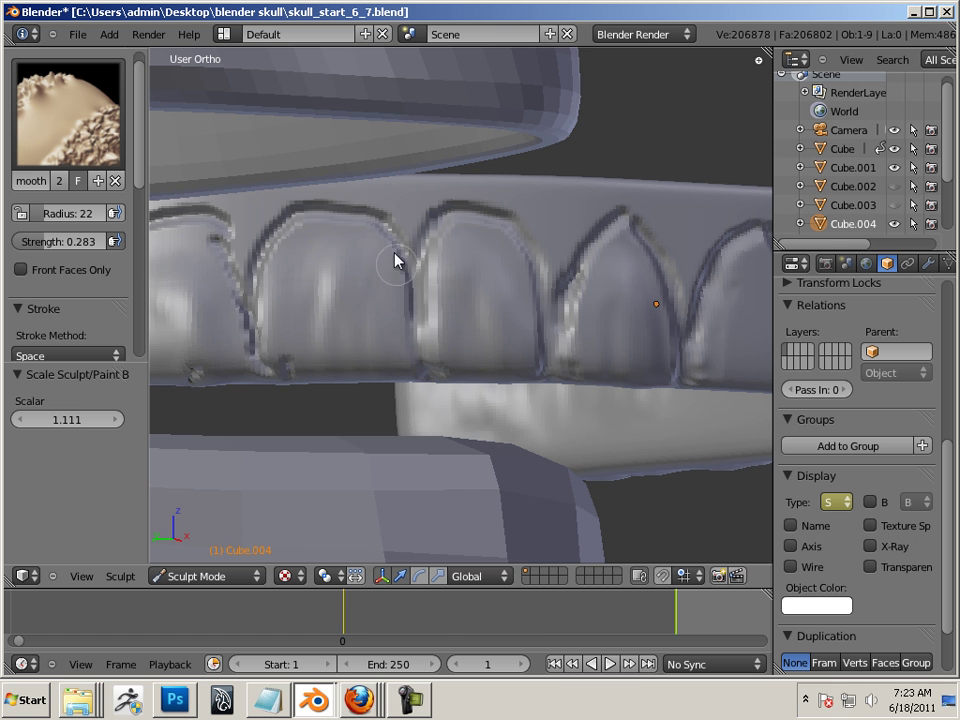
left_click_drag(243, 270, 258, 352)
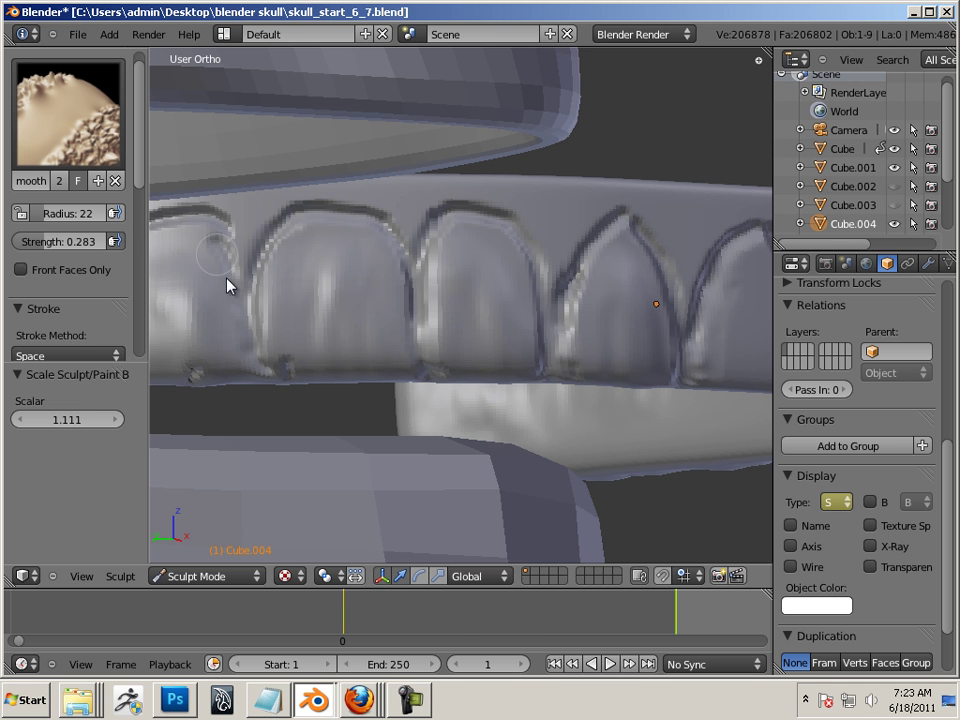
middle_click_drag(229, 285, 289, 356)
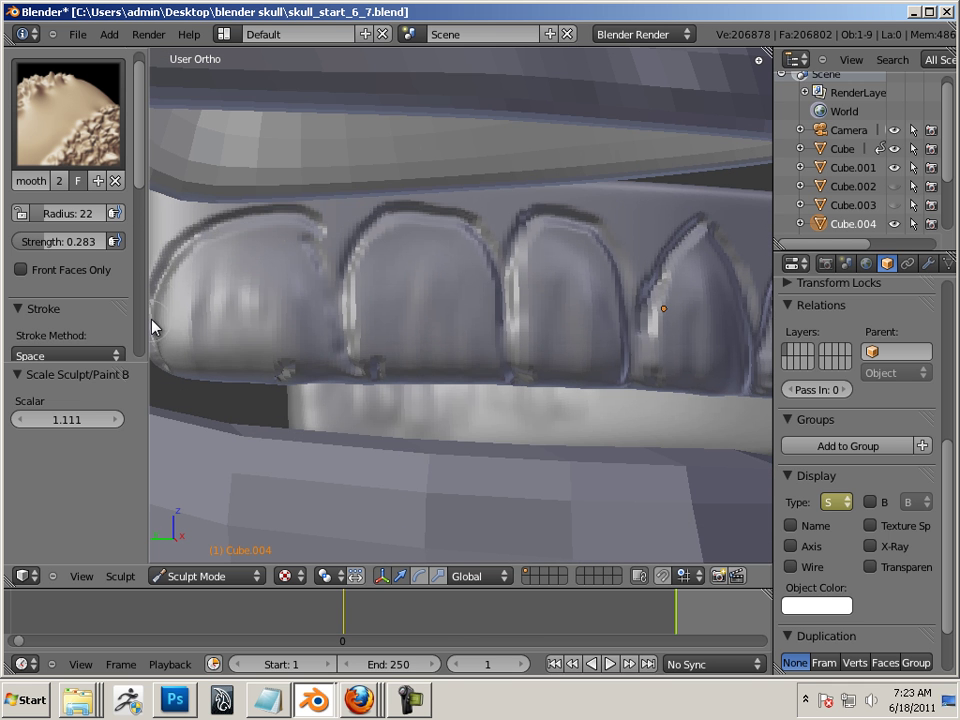
Step: Smooth the rough lower edges and groove ends of the teeth from the front back along the +X side
middle_click_drag(474, 375, 409, 375)
middle_click_drag(416, 497, 411, 326)
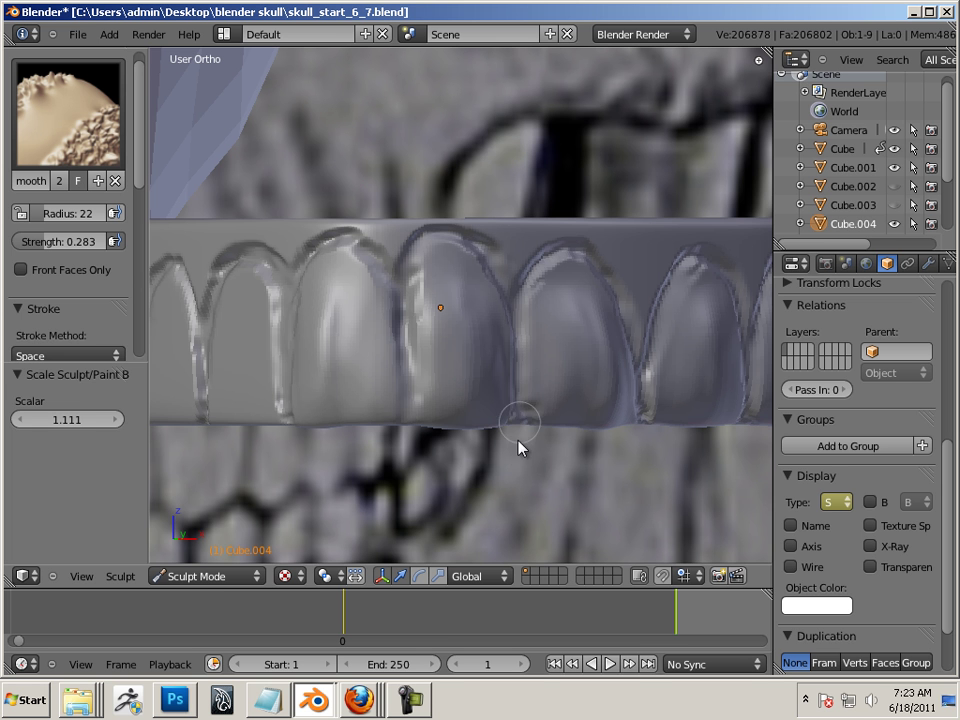
middle_click_drag(598, 480, 467, 349)
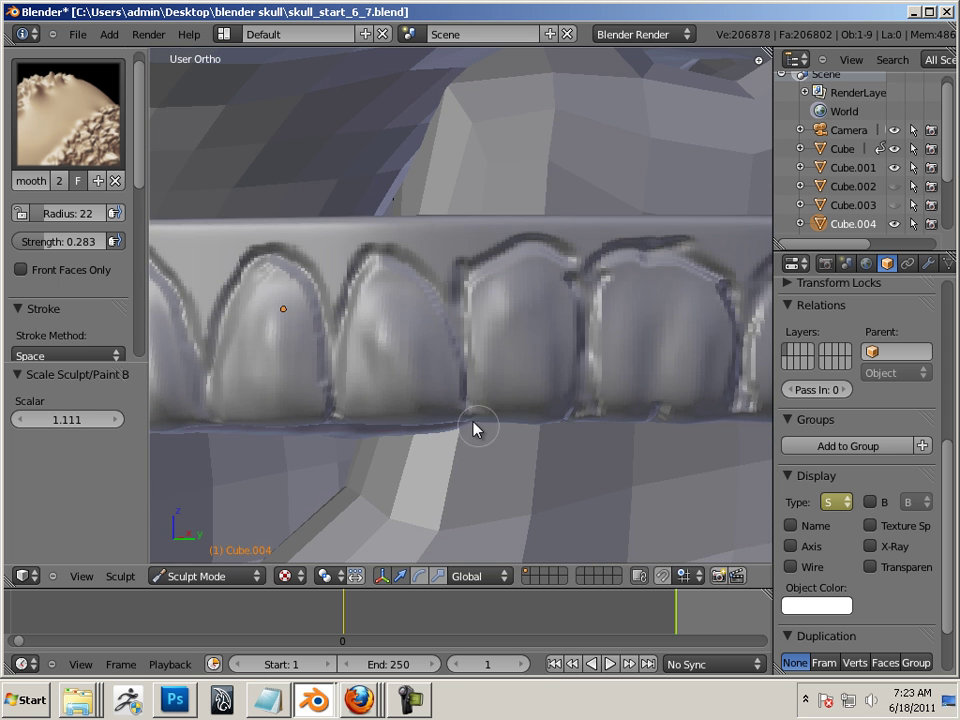
middle_click_drag(474, 428, 480, 396)
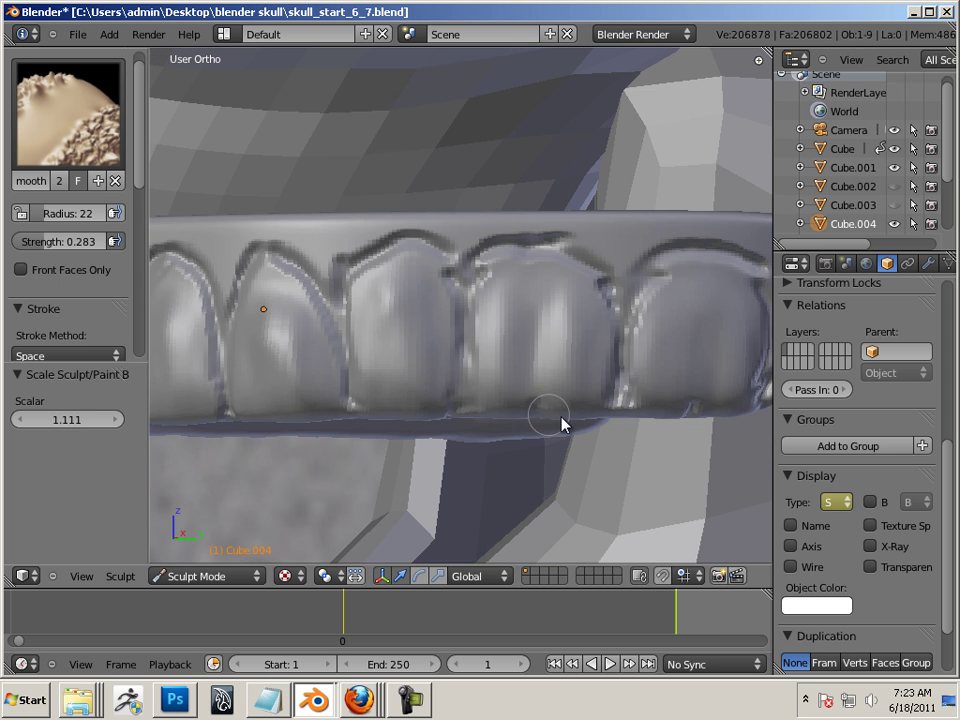
middle_click_drag(561, 424, 553, 401)
Step: Pinch the gap between the two front teeth with the Pinch/Magnify brush, adjusting its radius to 24
mouse_move(506, 360)
middle_mouse_down()
mouse_move(549, 464)
mouse_move(540, 446)
mouse_move(551, 459)
mouse_move(478, 492)
mouse_move(489, 480)
mouse_move(460, 450)
middle_mouse_up()
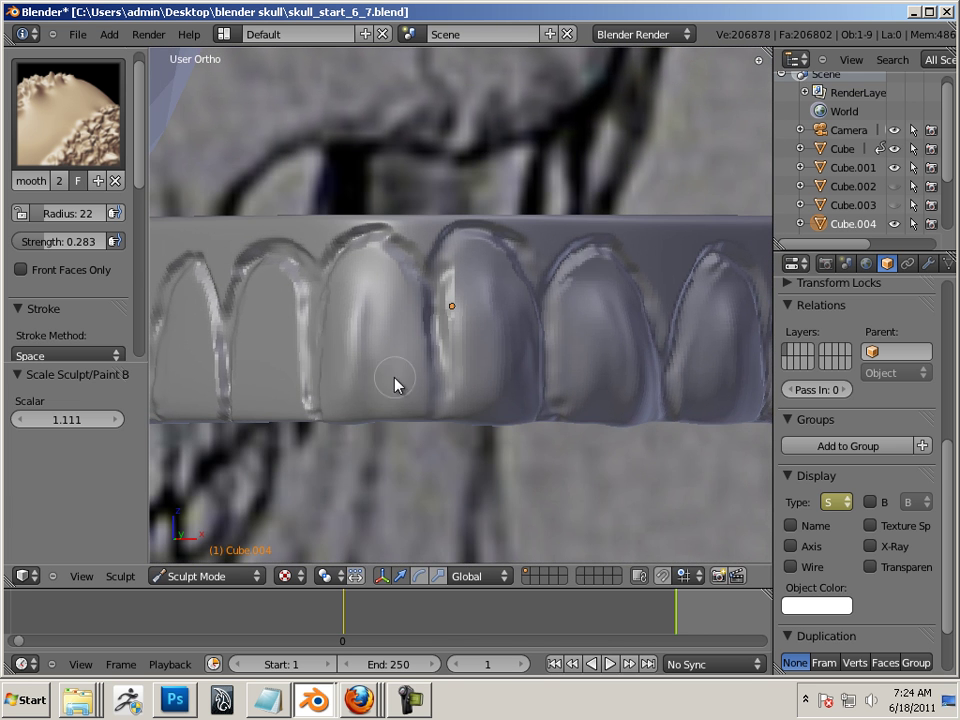
left_click(113, 155)
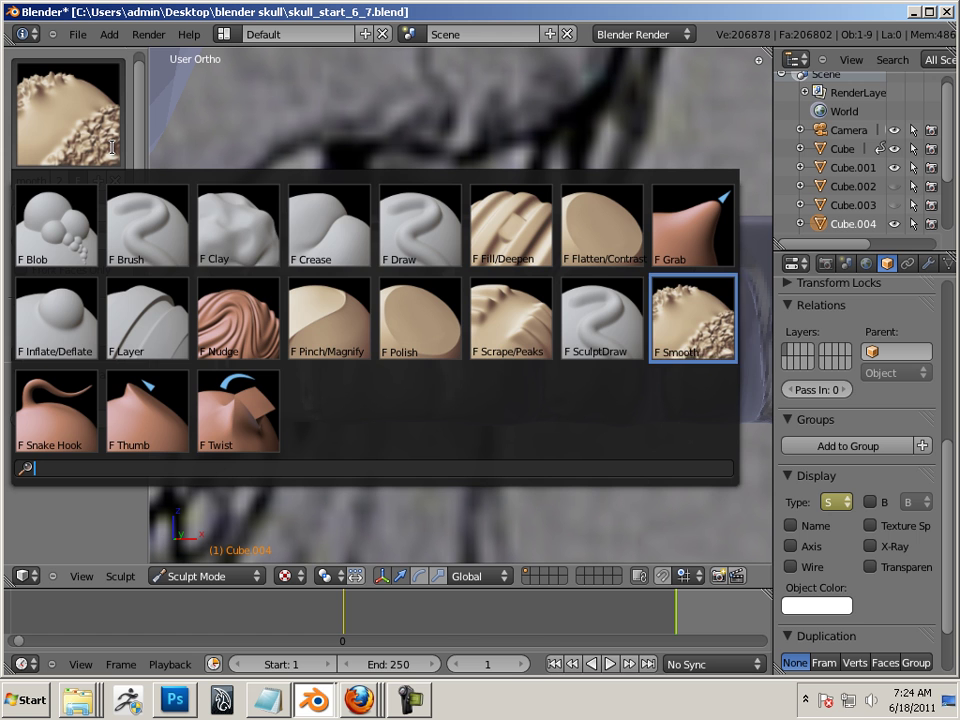
left_click(320, 303)
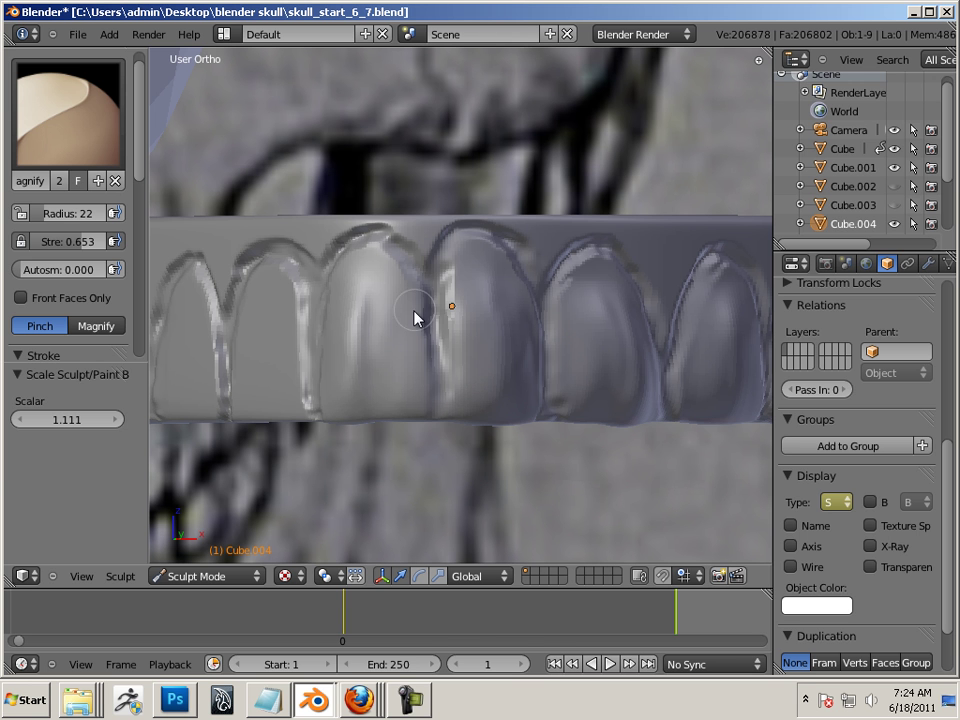
left_click_drag(429, 315, 436, 397, "shift")
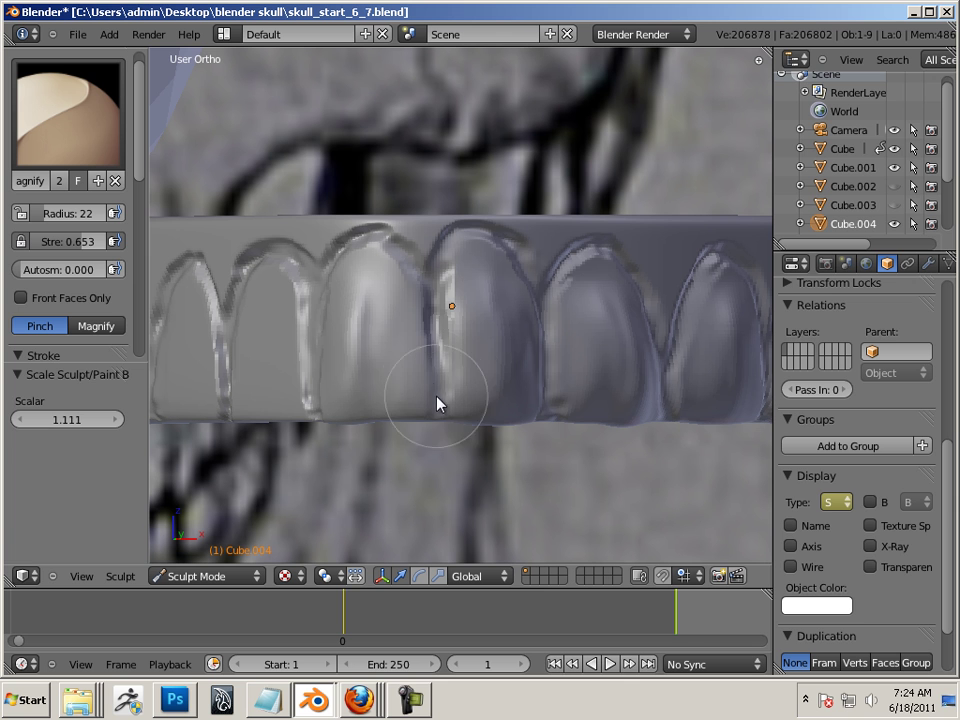
key("bracketleft")
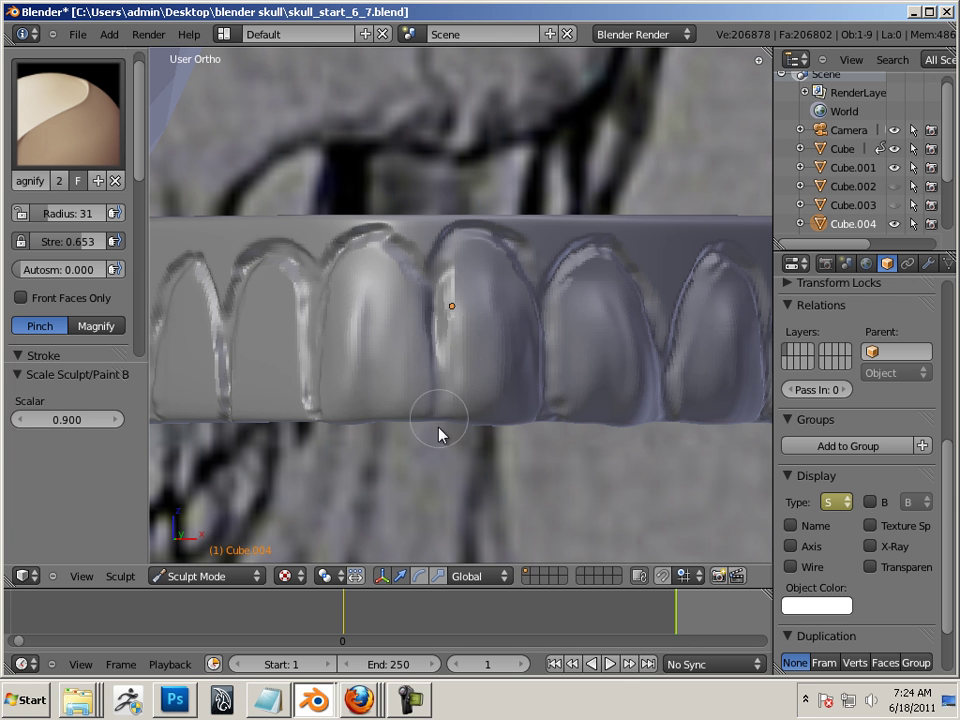
key("bracketleft")
key("bracketleft")
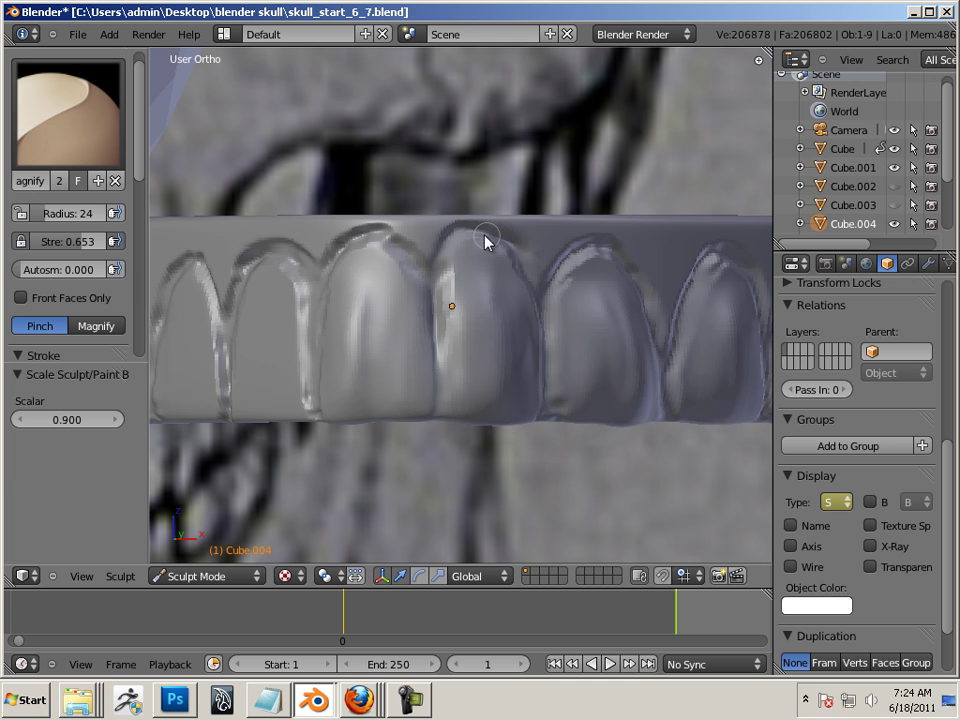
Step: Pinch the gum arch over the +X front tooth, varying the brush radius along the curve
key("bracketleft")
key("bracketleft")
key("bracketleft")
key("bracketleft")
key("bracketright")
key("bracketright")
key("bracketright")
key("bracketright")
key("bracketright")
Step: Pinch the gap between the first and second teeth on the +X side and the second tooth's gum arch, using radius 30
middle_click_drag(544, 490, 448, 392)
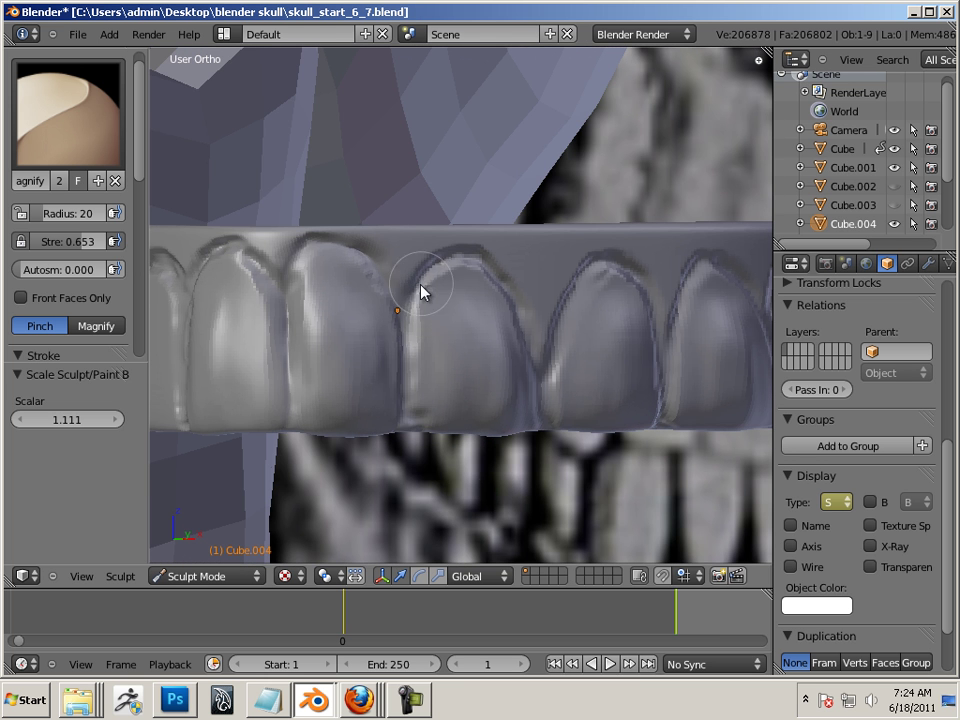
key("bracketright")
key("bracketright")
key("bracketright")
key("bracketright")
key("bracketright")
key("bracketleft")
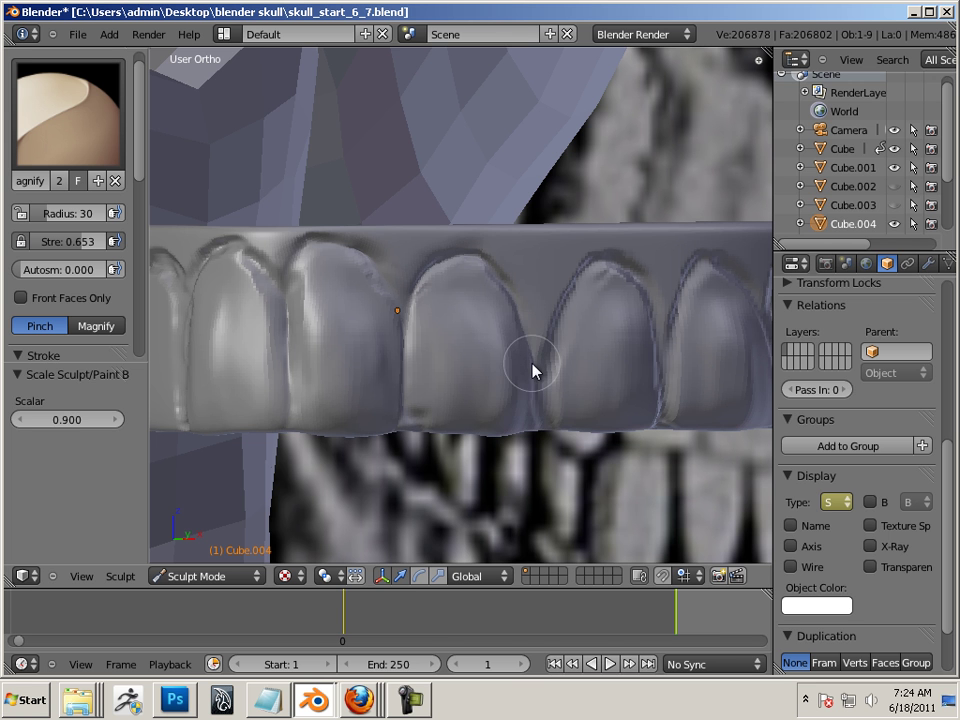
Step: Pinch the gap between the second and third teeth on the +X side and the third tooth's gum arch, adjusting the radius to 51
key("bracketright")
key("bracketright")
key("bracketright")
key("bracketright")
key("bracketright")
key("bracketright")
key("bracketright")
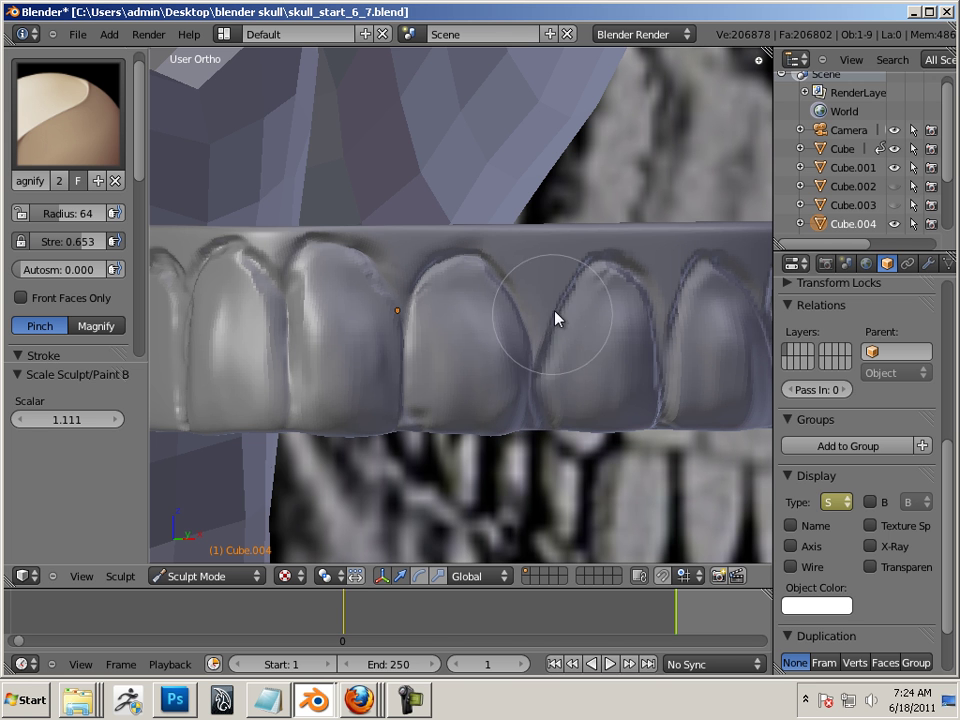
key("bracketleft")
key("bracketleft")
mouse_move(554, 297)
left_mouse_down()
mouse_move(599, 259)
mouse_move(650, 288)
mouse_move(639, 456)
left_mouse_up()
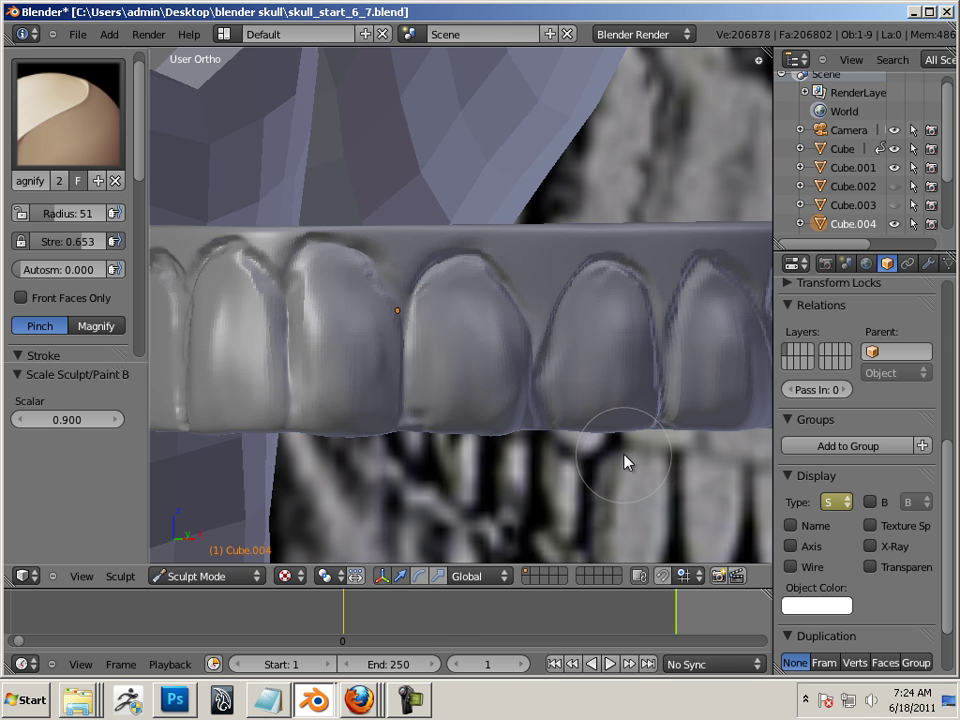
Step: Tighten the gaps on both sides of the third +X tooth with the Pinch brush, enlarging its radius to 81
mouse_move(624, 459)
middle_mouse_down()
mouse_move(615, 467)
mouse_move(572, 426)
middle_mouse_up()
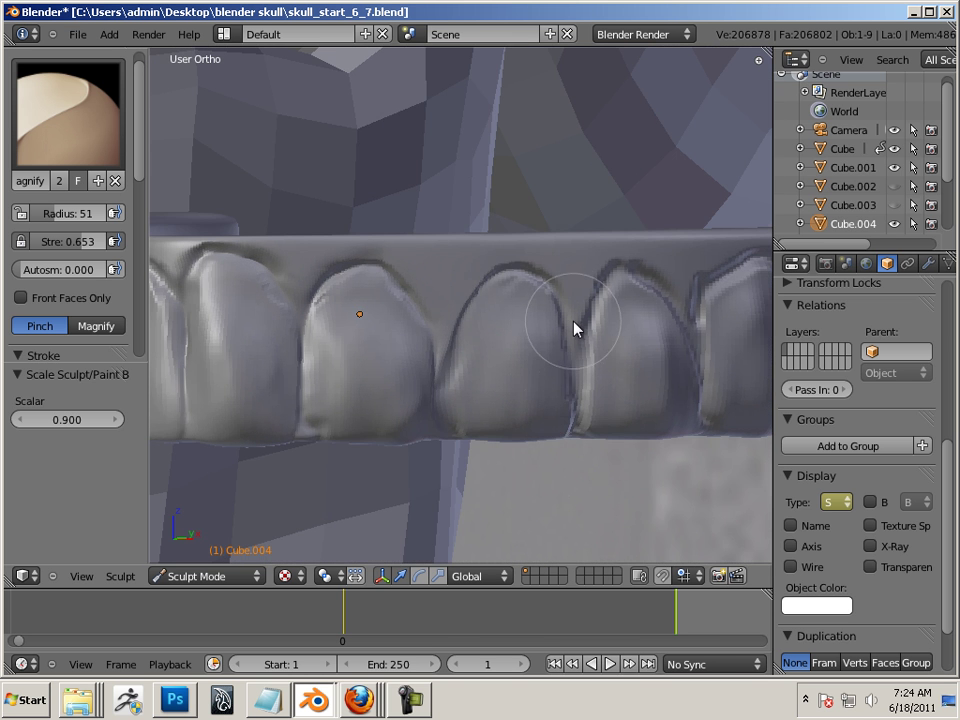
key("bracketright")
key("bracketright")
key("bracketleft")
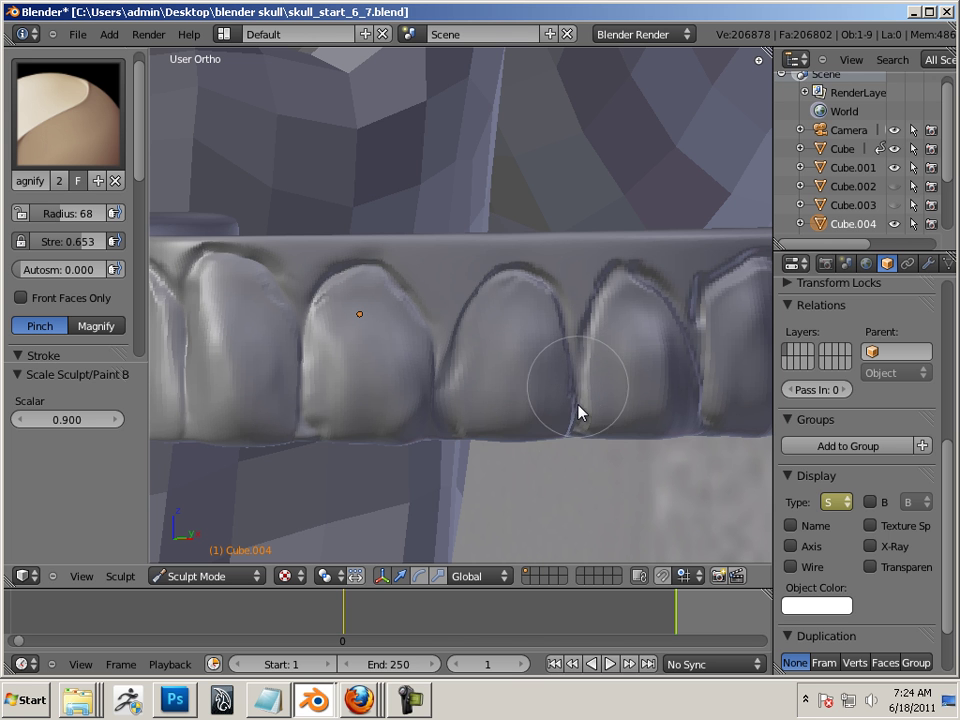
key("bracketright")
key("bracketright")
key("bracketright")
left_click_drag(443, 306, 441, 412)
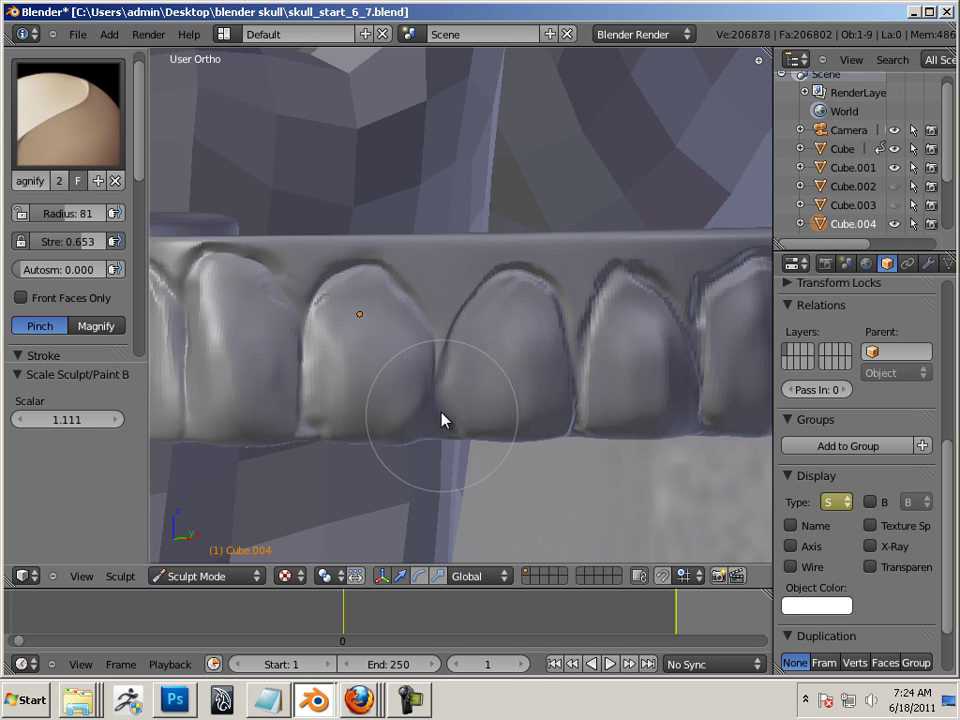
Step: Pinch the gum arch of the fourth tooth on the +X side, reducing the brush radius to 24
key("bracketleft")
key("bracketleft")
key("bracketleft")
key("bracketleft")
key("bracketleft")
key("bracketleft")
key("bracketleft")
key("bracketleft")
key("bracketleft")
key("bracketleft")
key("bracketleft")
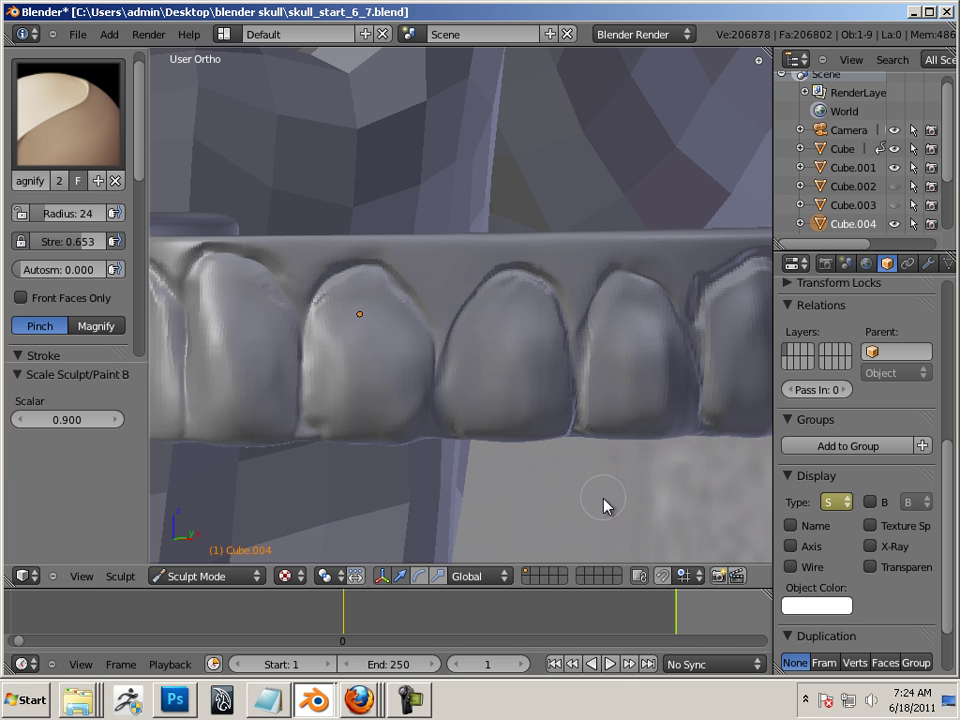
Step: Pinch the gum arch of the fifth tooth on the +X side into a clean edge
middle_click_drag(608, 510, 455, 369)
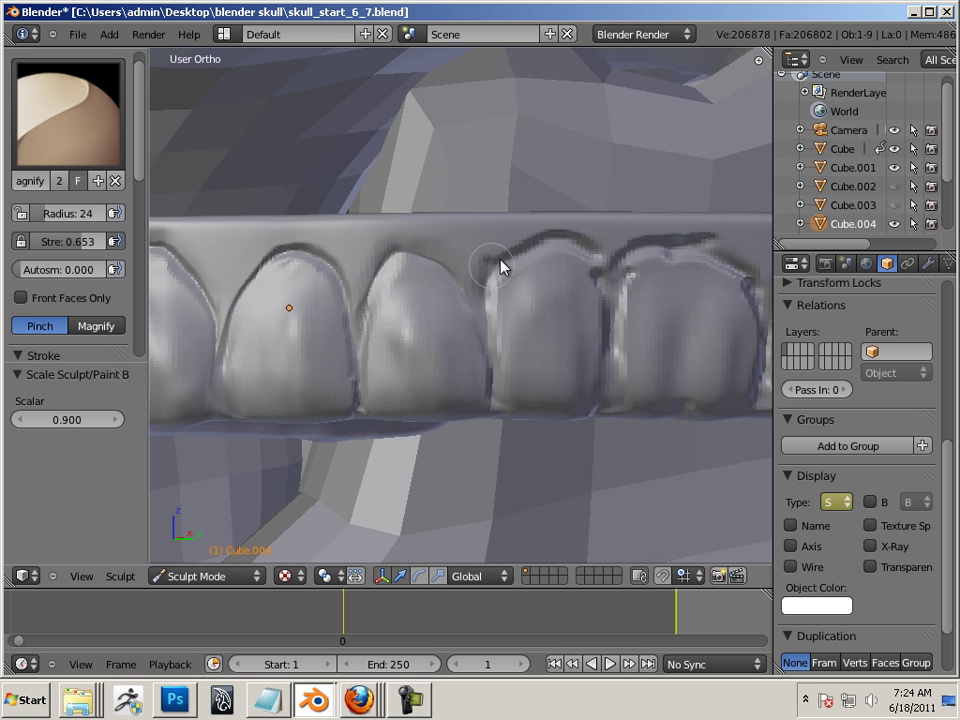
key("bracketright")
mouse_move(586, 245)
left_mouse_down()
mouse_move(574, 240)
mouse_move(610, 276)
left_mouse_up()
key("bracketright")
key("bracketright")
key("bracketleft")
key("bracketright")
key("bracketright")
key("bracketright")
key("bracketright")
key("bracketright")
key("bracketright")
key("bracketright")
key("bracketright")
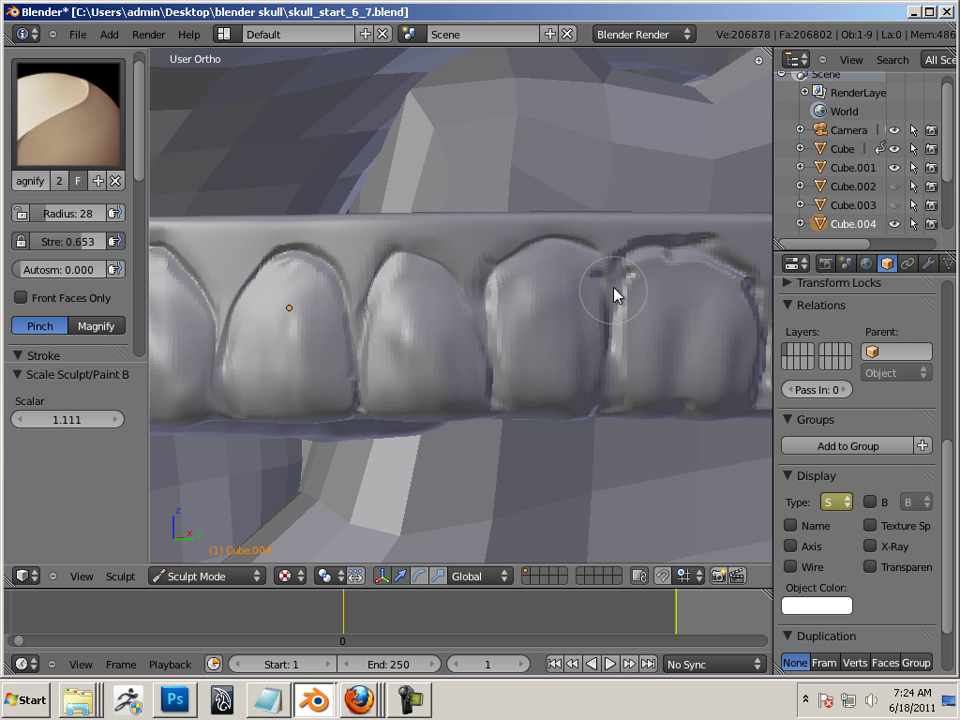
Step: Pinch the gap between the fifth and sixth teeth on the +X side
mouse_move(604, 349)
left_mouse_down()
mouse_move(604, 377)
mouse_move(587, 382)
left_mouse_up()
key("bracketleft")
key("bracketleft")
key("bracketleft")
key("bracketleft")
Step: Pinch the gap between the fourth and fifth teeth on the +X side with the brush radius enlarged to 53
key("bracketright")
key("bracketright")
key("bracketright")
key("bracketright")
key("bracketright")
key("bracketright")
key("bracketright")
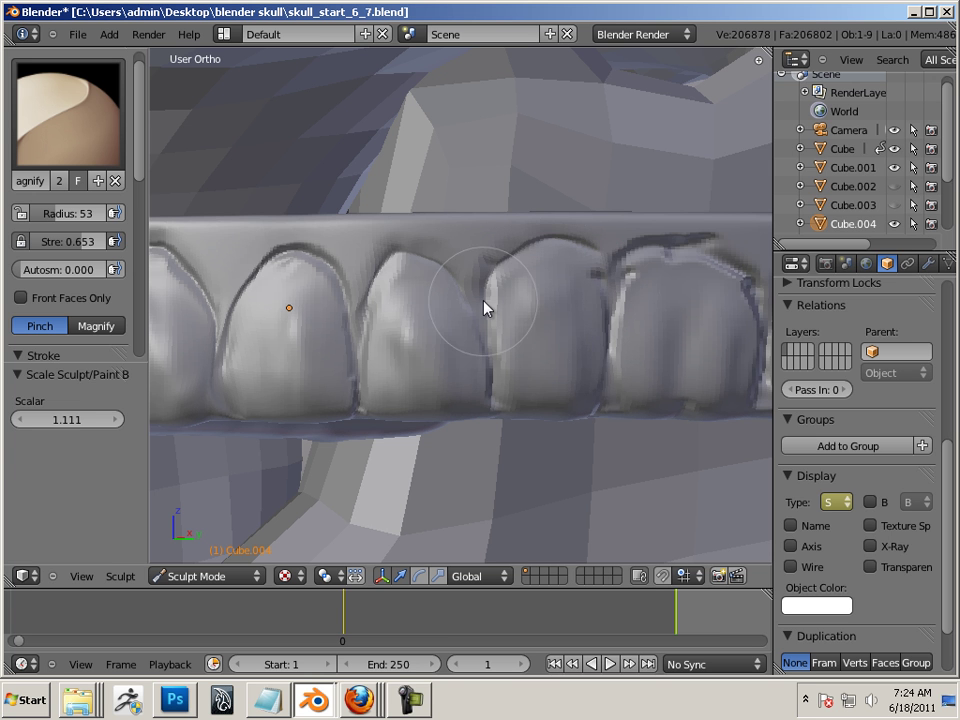
left_click_drag(483, 302, 490, 360)
Step: Pinch the rough notch where the gum arches of the fifth and sixth +X teeth meet, using a smaller brush
key("bracketleft")
key("bracketleft")
key("bracketleft")
key("bracketleft")
key("bracketleft")
key("bracketleft")
key("bracketleft")
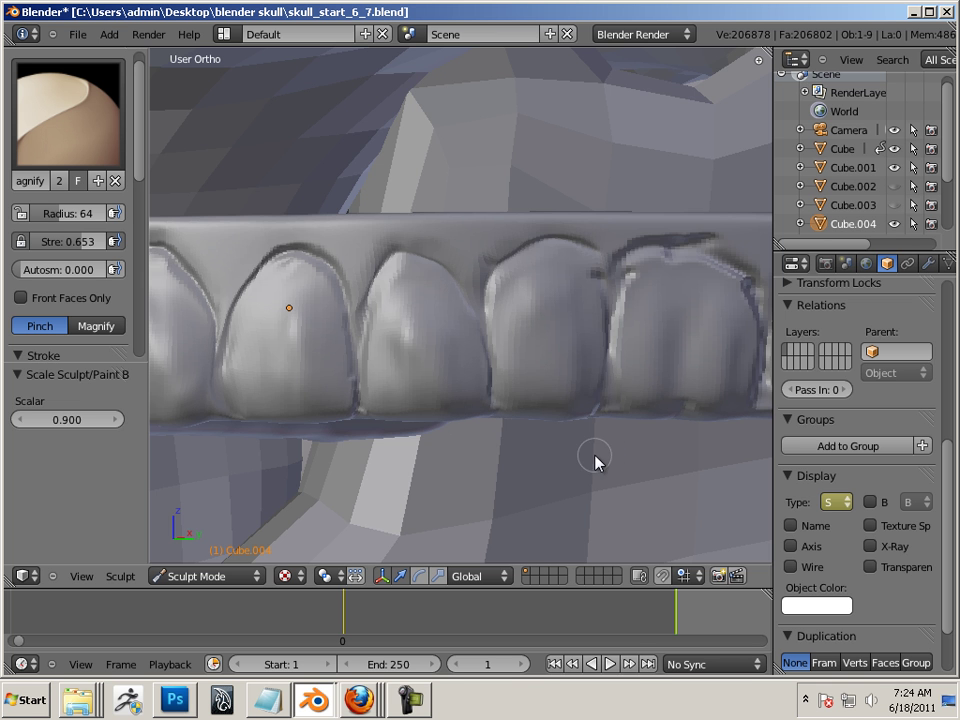
middle_click_drag(632, 454, 514, 360)
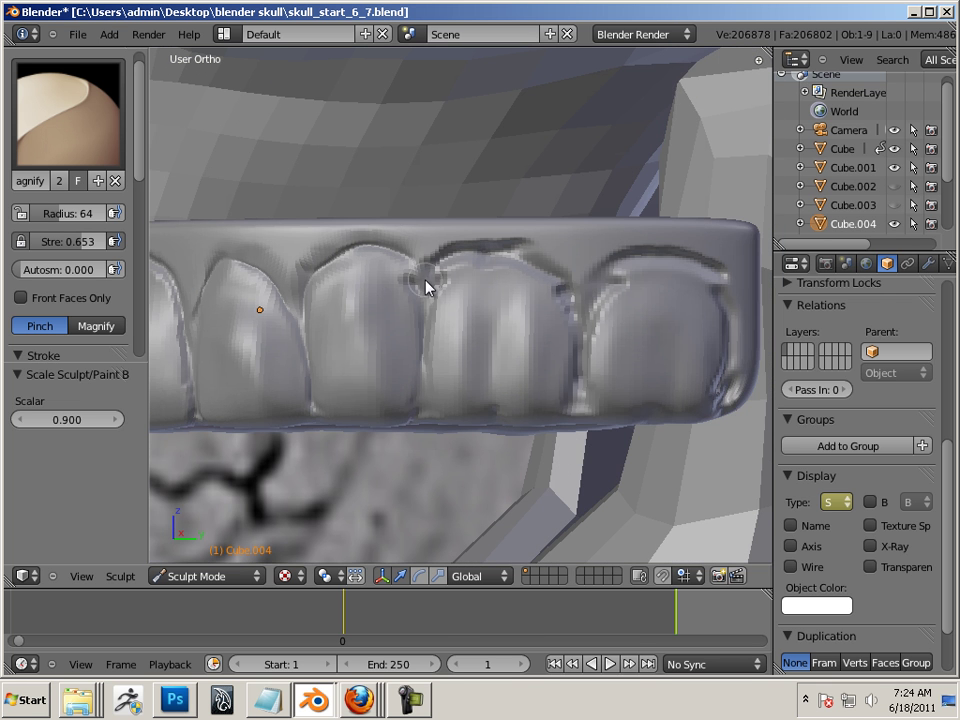
key("bracketleft")
key("bracketleft")
key("bracketleft")
key("bracketleft")
key("bracketleft")
key("bracketright")
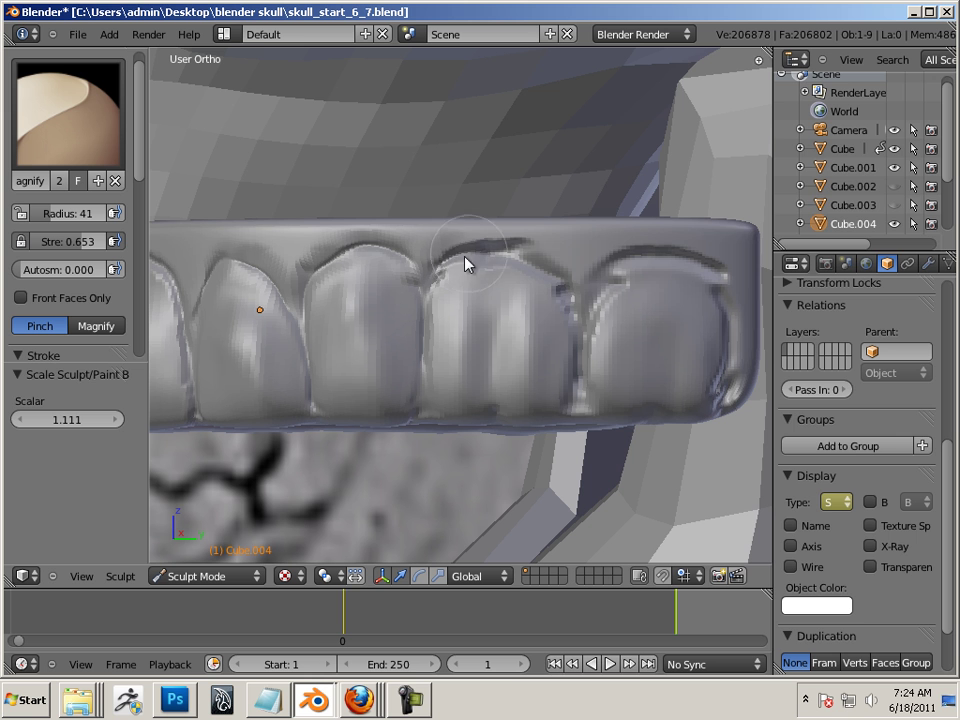
Step: Pinch the sixth +X tooth's gum arch and its gap to the rear molar, varying the radius between 41 and 82
mouse_move(465, 258)
left_mouse_down()
mouse_move(516, 253)
mouse_move(561, 276)
mouse_move(579, 309)
mouse_move(571, 400)
left_mouse_up()
key("bracketright")
key("bracketright")
key("bracketright")
key("bracketright")
key("bracketleft")
key("bracketleft")
key("bracketleft")
key("bracketleft")
key("bracketleft")
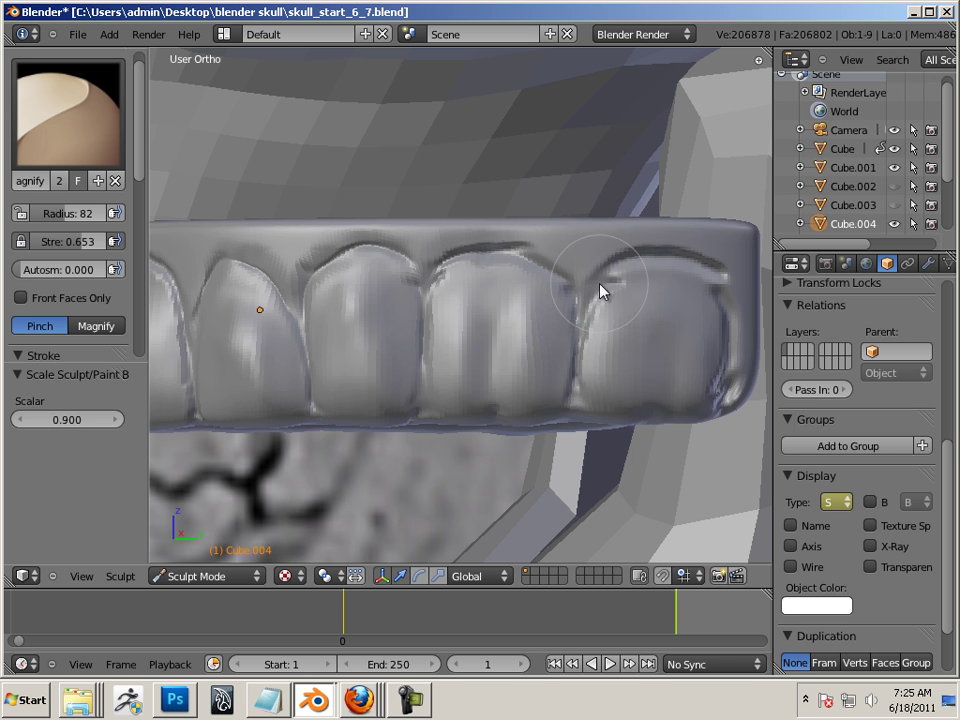
Step: Pinch the gum arch and back edge of the rearmost +X molar with the radius reduced to 41
key("bracketleft")
key("bracketleft")
key("bracketleft")
key("bracketleft")
key("bracketleft")
key("bracketleft")
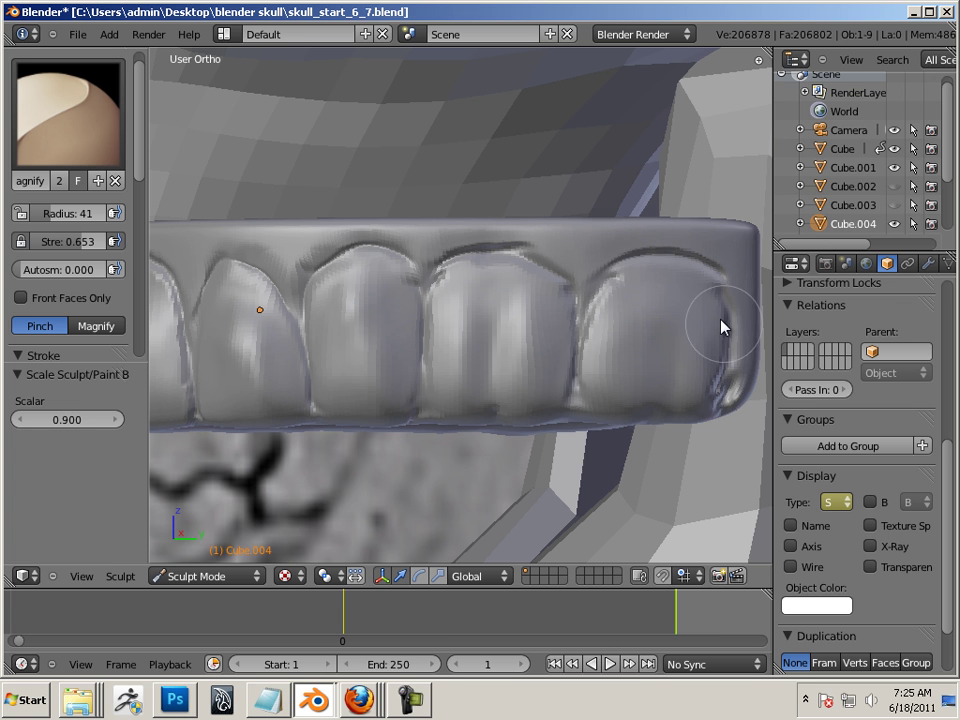
mouse_move(721, 320)
left_mouse_down()
mouse_move(728, 402)
mouse_move(716, 420)
left_mouse_up()
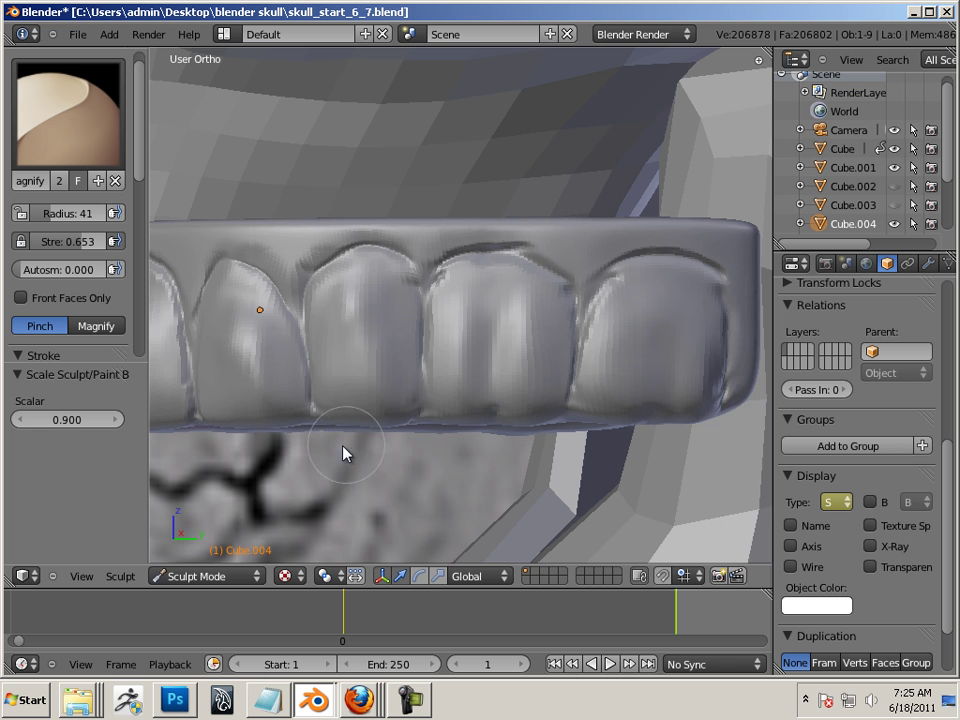
Step: Pinch the gum arch of the front tooth on the -X side with a smaller brush radius
mouse_move(300, 467)
middle_mouse_down()
mouse_move(450, 456)
mouse_move(531, 476)
mouse_move(505, 484)
mouse_move(606, 300)
middle_mouse_up()
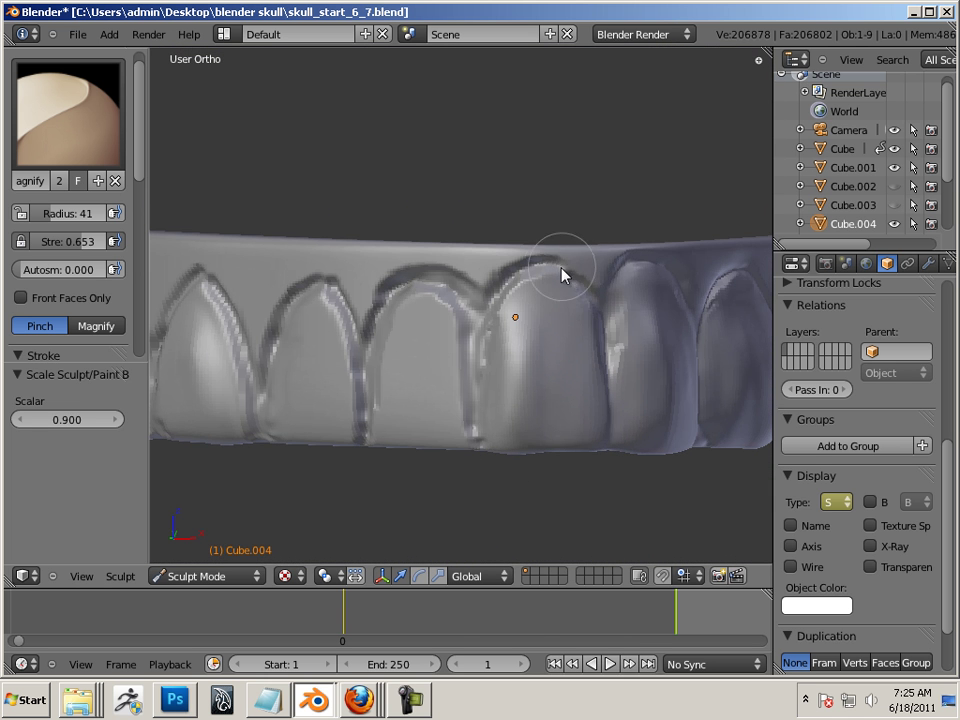
key("bracketleft")
key("bracketleft")
key("bracketleft")
mouse_move(562, 268)
left_mouse_down()
mouse_move(505, 289)
mouse_move(532, 273)
left_mouse_up()
Step: Pinch the gap between the first and second teeth on the -X side with the brush enlarged to radius 45
key("bracketright")
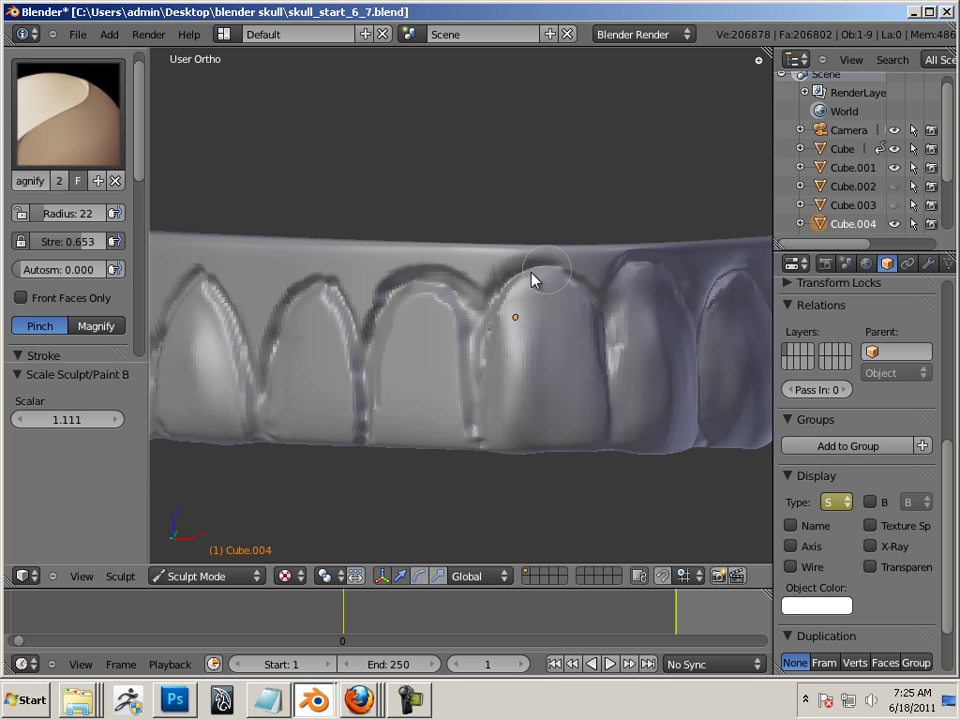
key("bracketright")
key("bracketright")
key("bracketright")
key("bracketright")
key("bracketright")
key("bracketright")
key("bracketright")
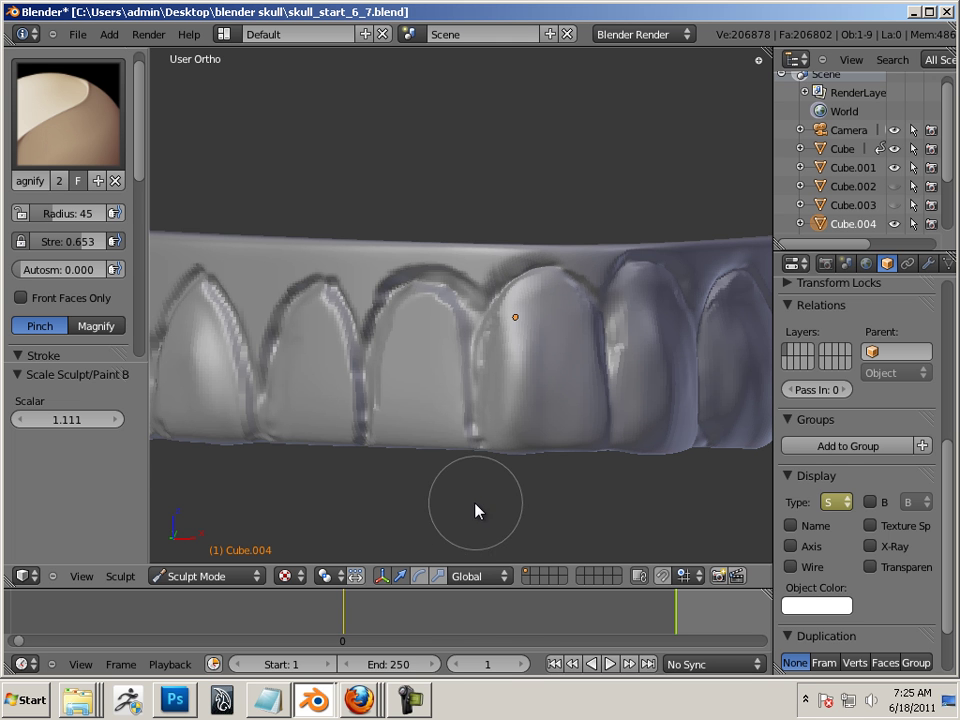
middle_click_drag(474, 512, 506, 504)
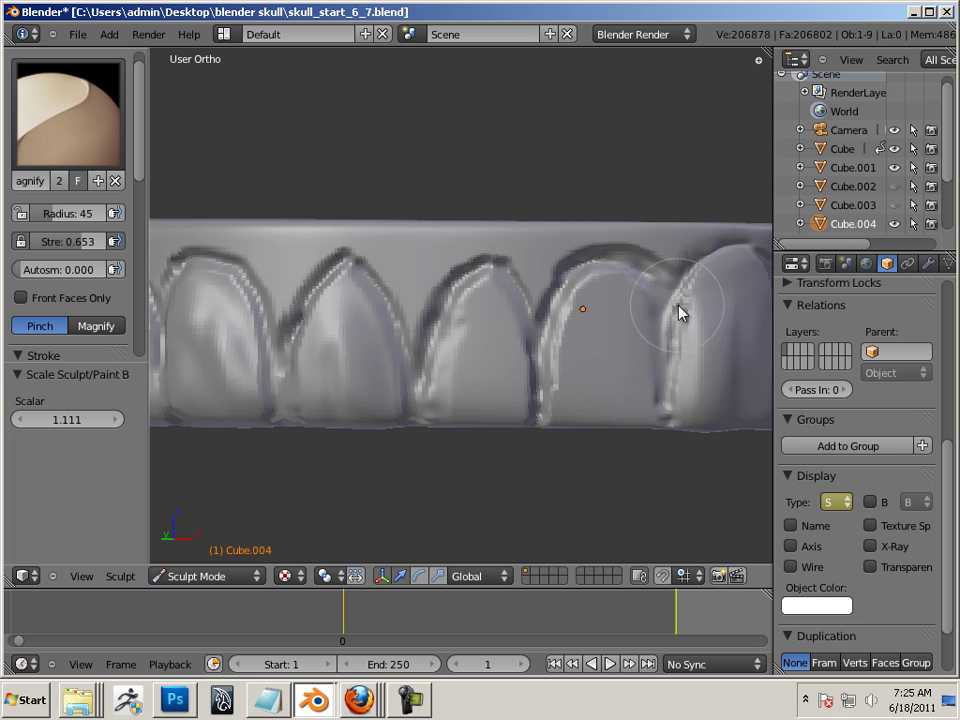
key("bracketleft")
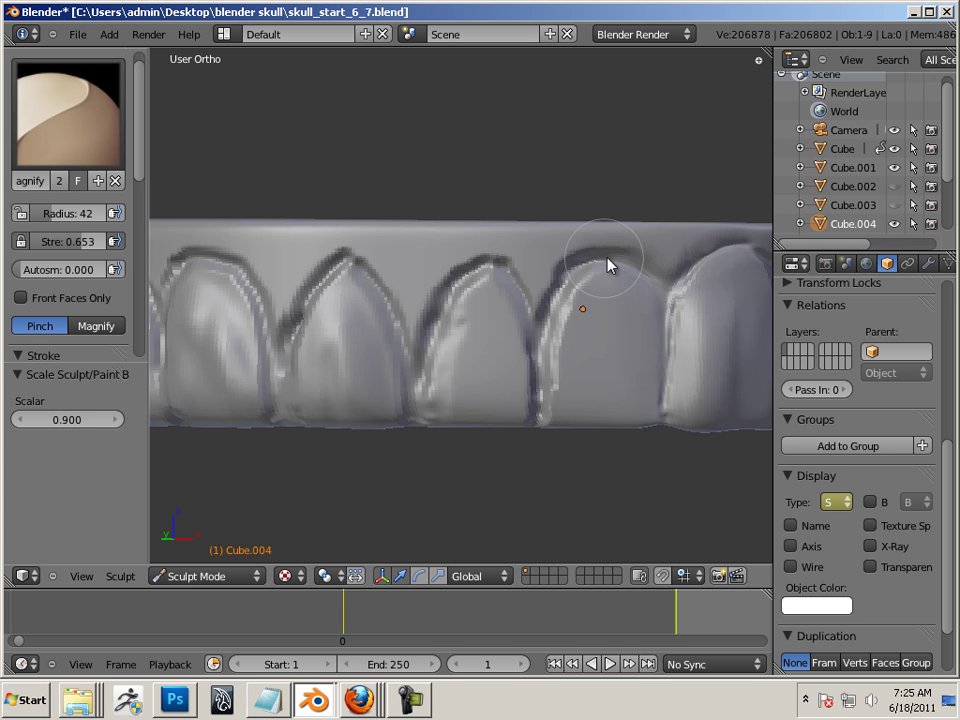
Step: Pinch the top of the second -X tooth's gum arch, reducing the brush radius to 15
key("bracketleft")
key("bracketleft")
key("bracketleft")
key("bracketleft")
key("bracketleft")
key("bracketleft")
key("bracketleft")
key("bracketleft")
key("bracketleft")
key("bracketleft")
key("bracketright")
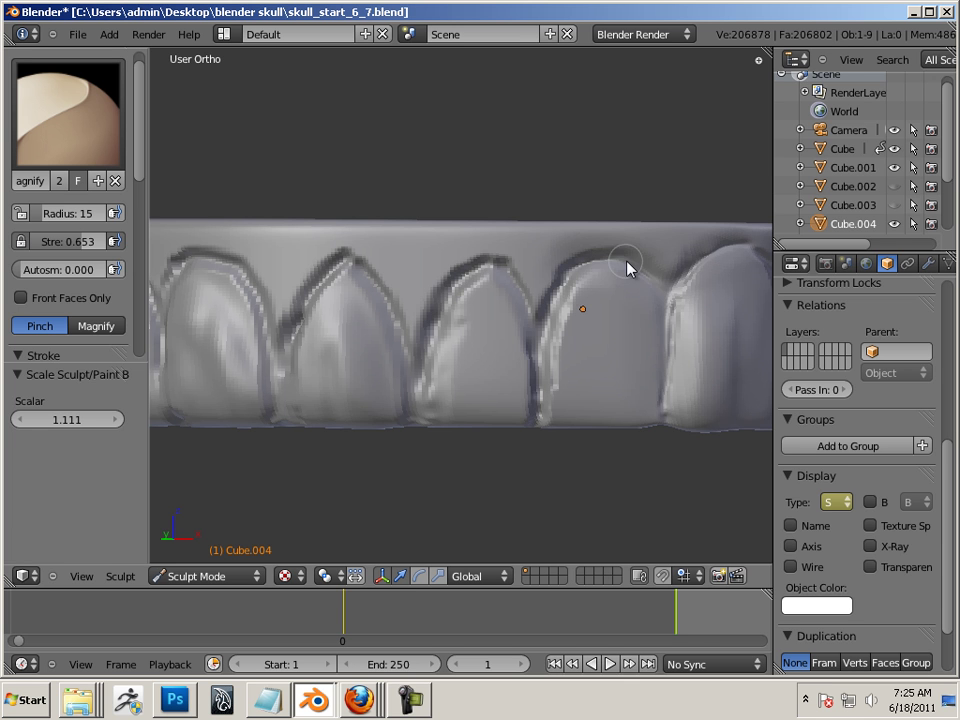
Step: Pinch the second -X tooth's side edge down into the gap beside the third tooth, using radius 26
key("bracketright")
key("bracketright")
key("bracketright")
key("bracketright")
key("bracketright")
key("bracketright")
left_click_drag(568, 315, 527, 405)
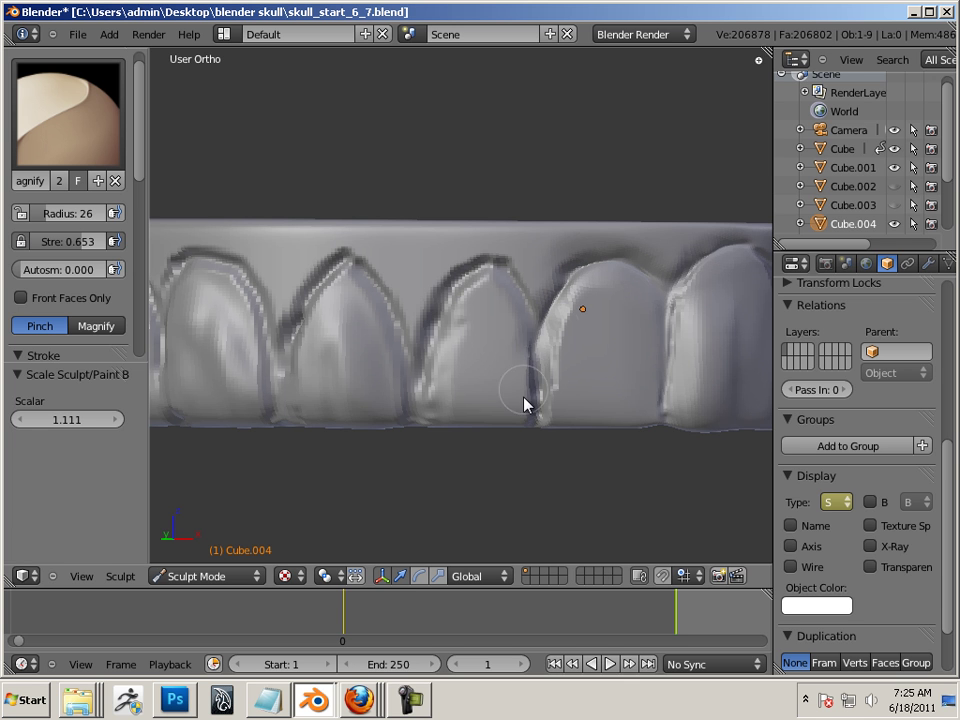
Step: Pinch the gum arch and side edges of the third tooth on the -X side, using radii of 37 and 20
key("bracketleft")
key("bracketright")
key("bracketright")
key("bracketright")
key("bracketright")
key("bracketright")
left_click_drag(506, 276, 448, 300)
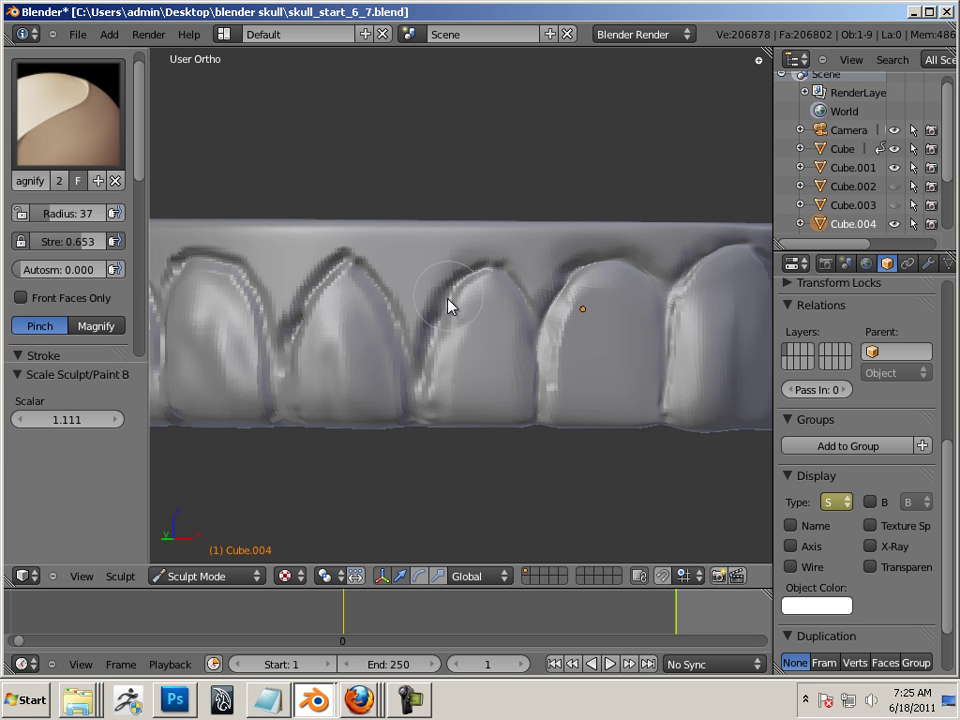
key("bracketleft")
key("bracketleft")
key("bracketleft")
key("bracketleft")
key("bracketleft")
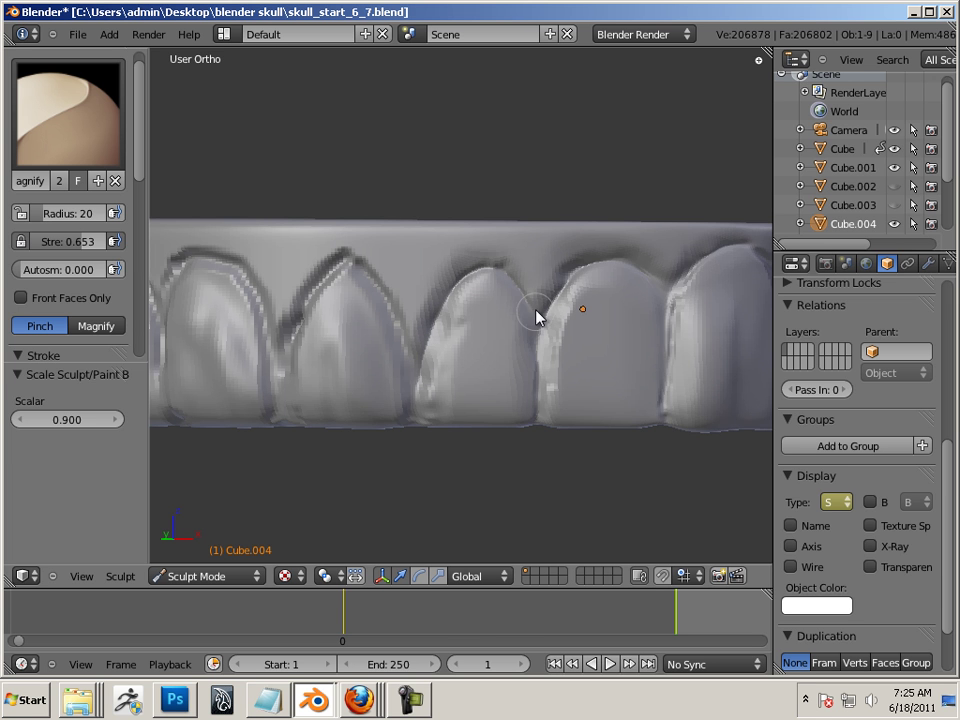
Step: Pinch the gap between the third and fourth teeth on the -X side and the fourth tooth's gum arch, using radius 22
key("bracketright")
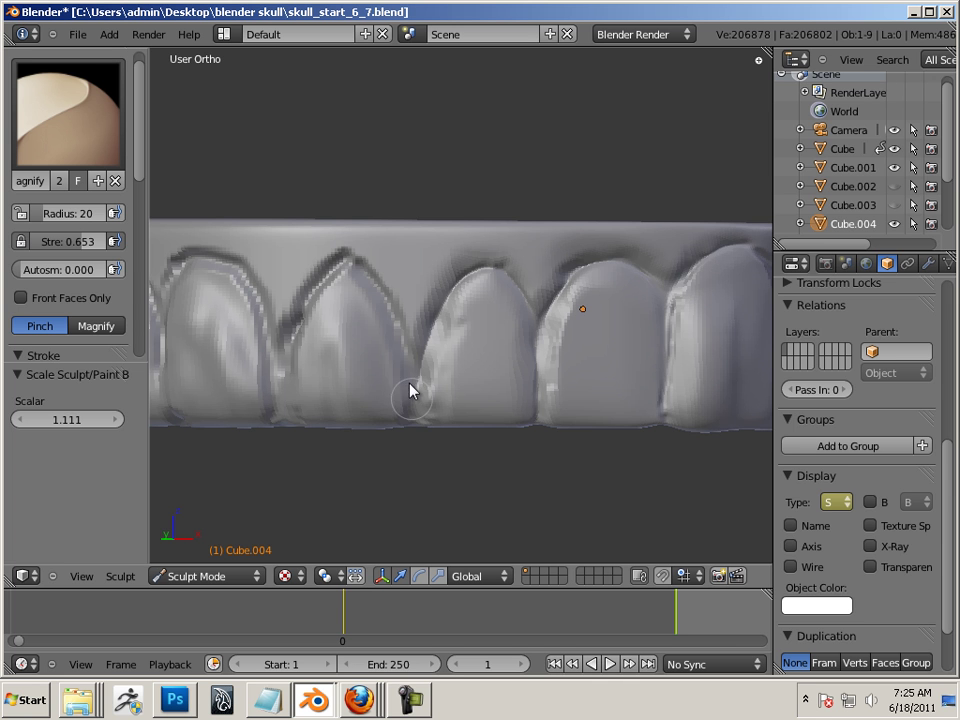
key("bracketright")
mouse_move(383, 322)
left_mouse_down()
mouse_move(335, 264)
mouse_move(275, 400)
left_mouse_up()
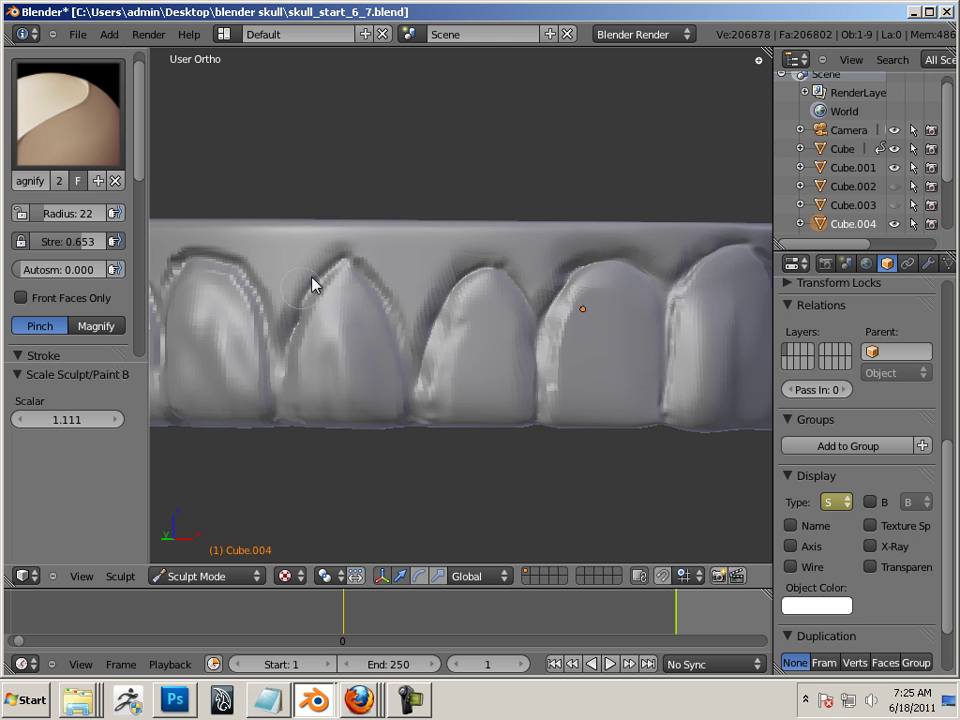
mouse_move(313, 284)
left_mouse_down()
mouse_move(360, 268)
mouse_move(422, 388)
mouse_move(414, 429)
mouse_move(387, 310)
left_mouse_up()
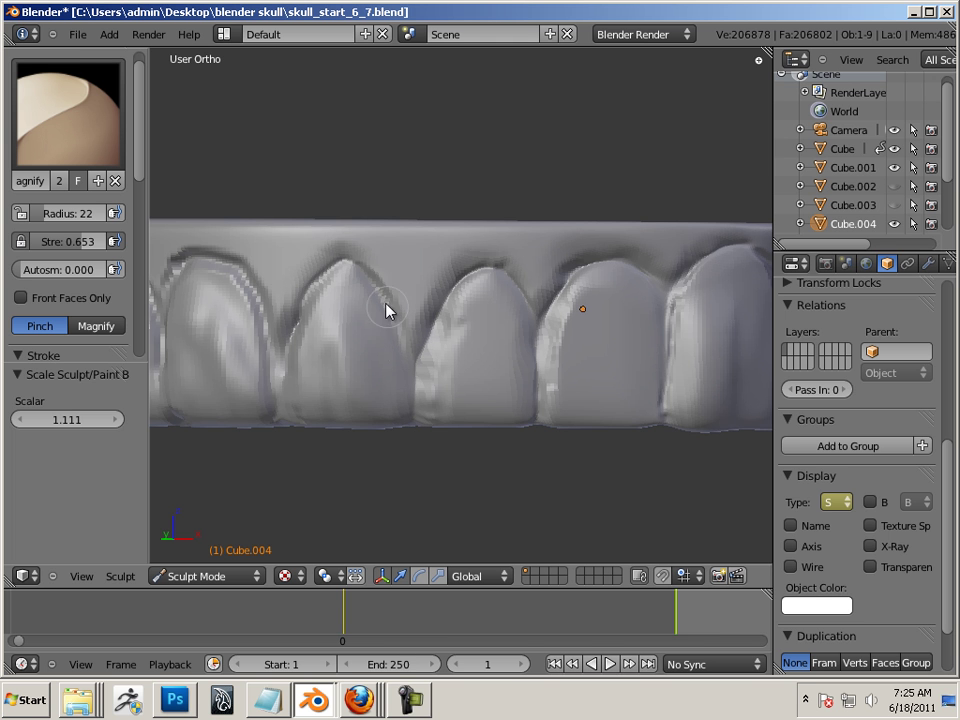
Step: Pinch the gap between the fifth and sixth teeth on the -X side and the sixth tooth's gum arch, using radii of 19 and 22
key("bracketleft")
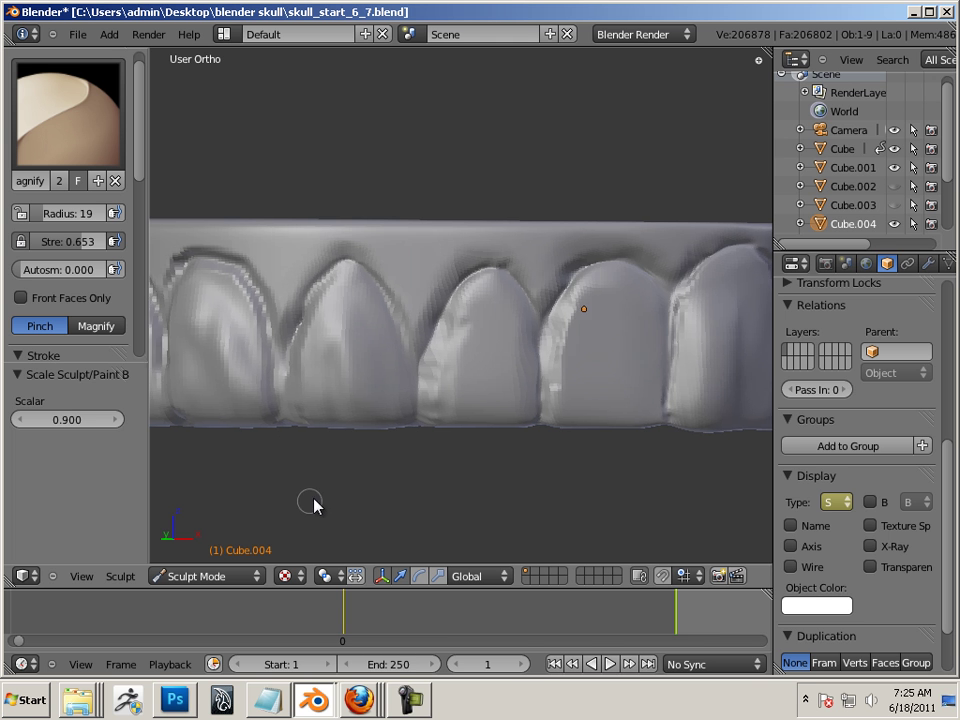
middle_click_drag(313, 499, 371, 493)
key("bracketright")
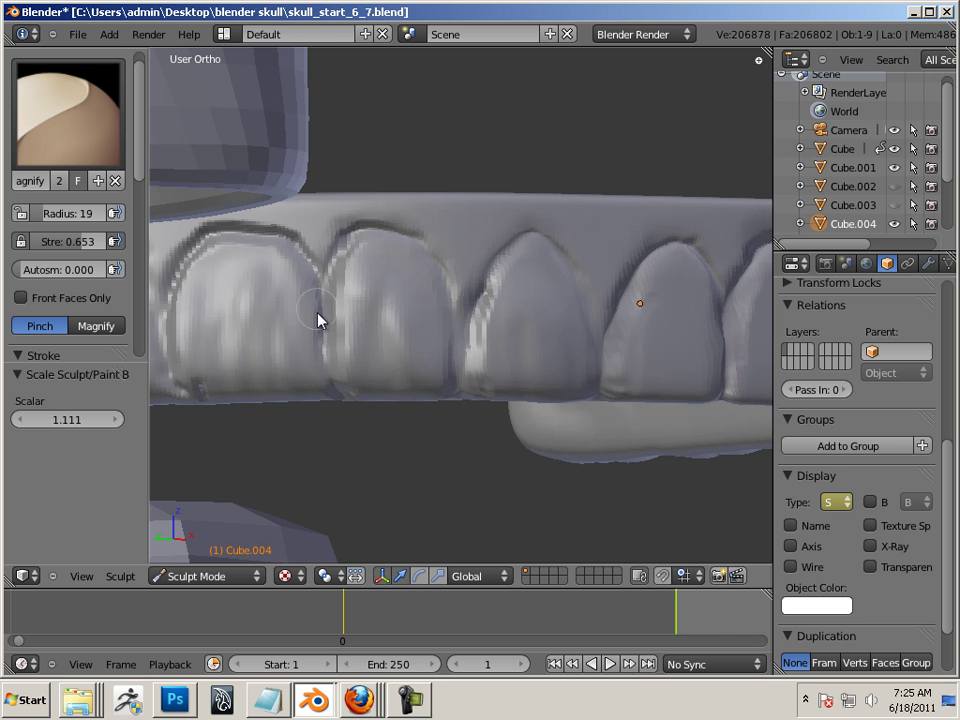
left_click_drag(317, 313, 350, 226)
key("bracketright")
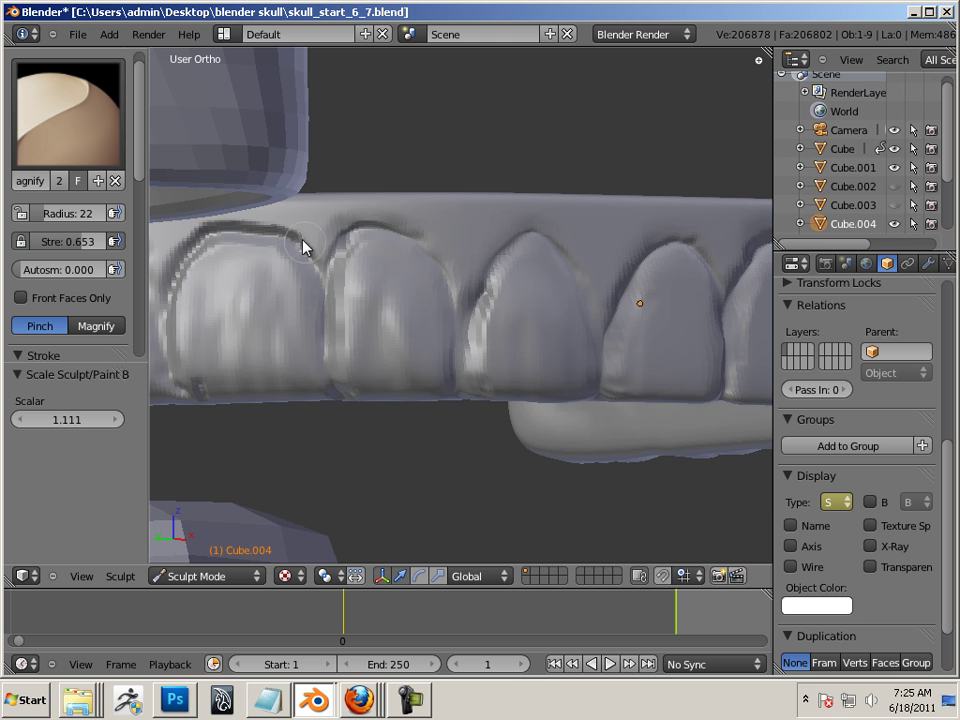
mouse_move(321, 276)
left_mouse_down()
mouse_move(182, 270)
mouse_move(167, 332)
left_mouse_up()
middle_click_drag(353, 460, 348, 282)
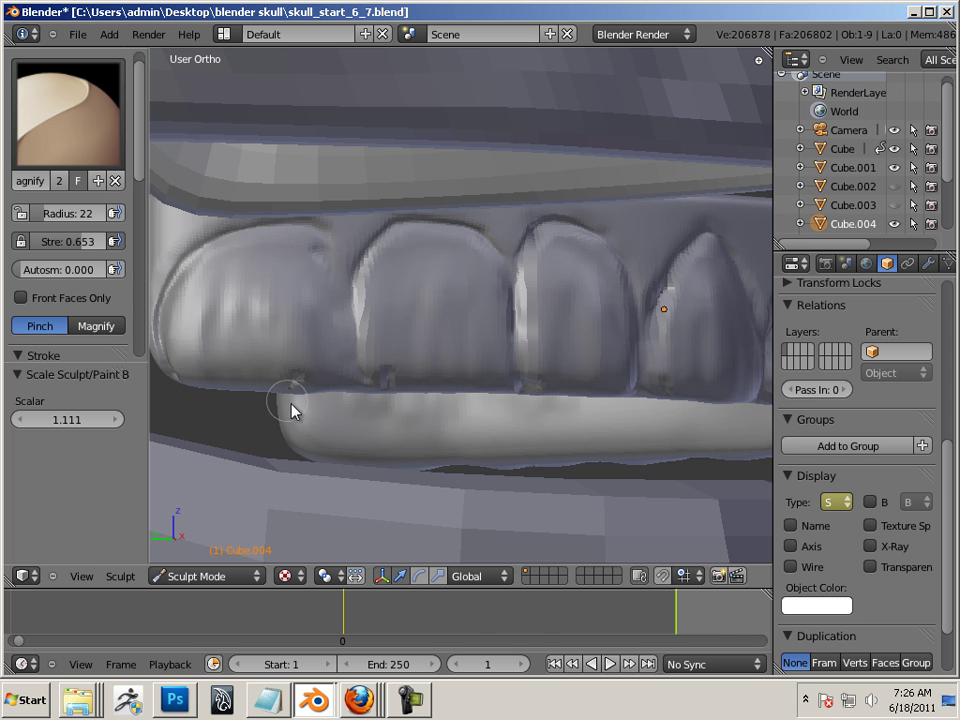
Step: Pinch the gap between the second and third teeth on the +X side, using a brush radius of 50
middle_click_drag(290, 410, 405, 476)
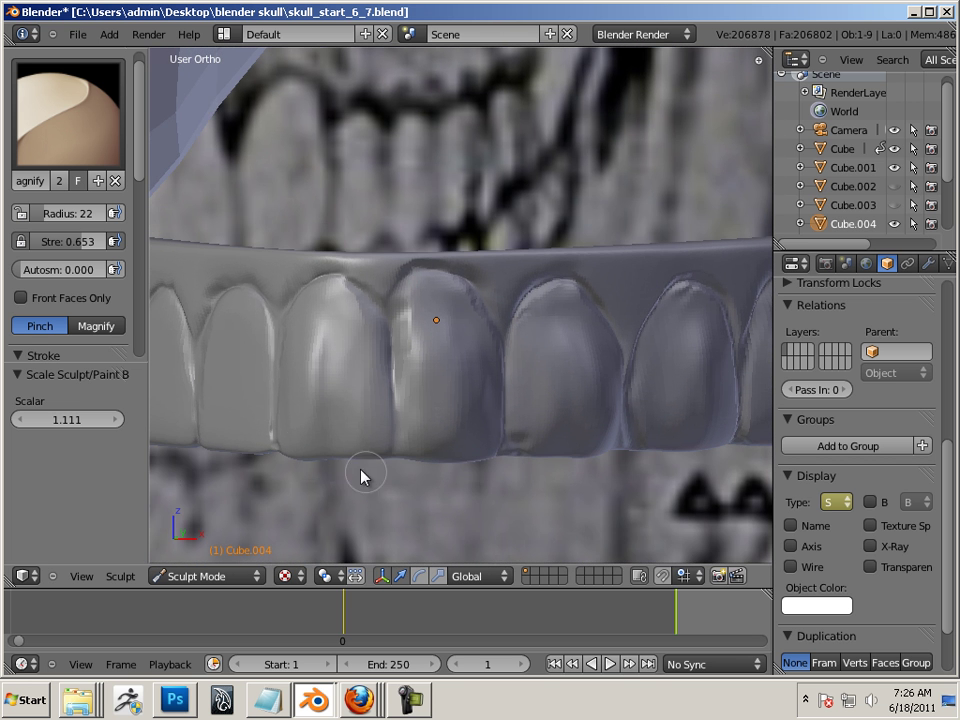
scroll(587, 440, "down", 4)
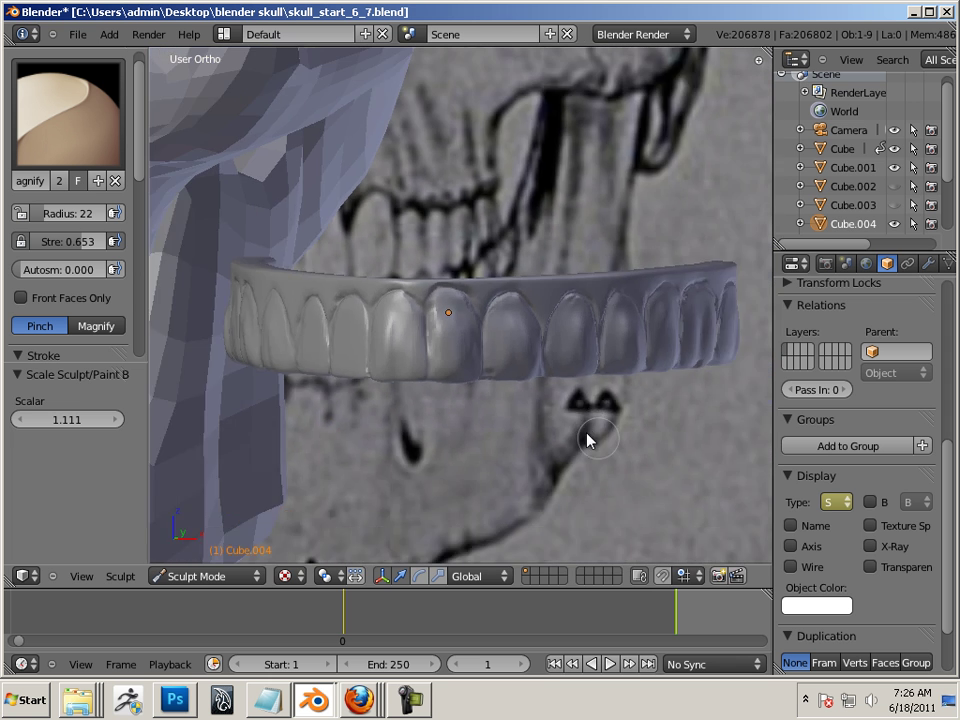
middle_click_drag(587, 440, 523, 401)
scroll(515, 425, "up", 3)
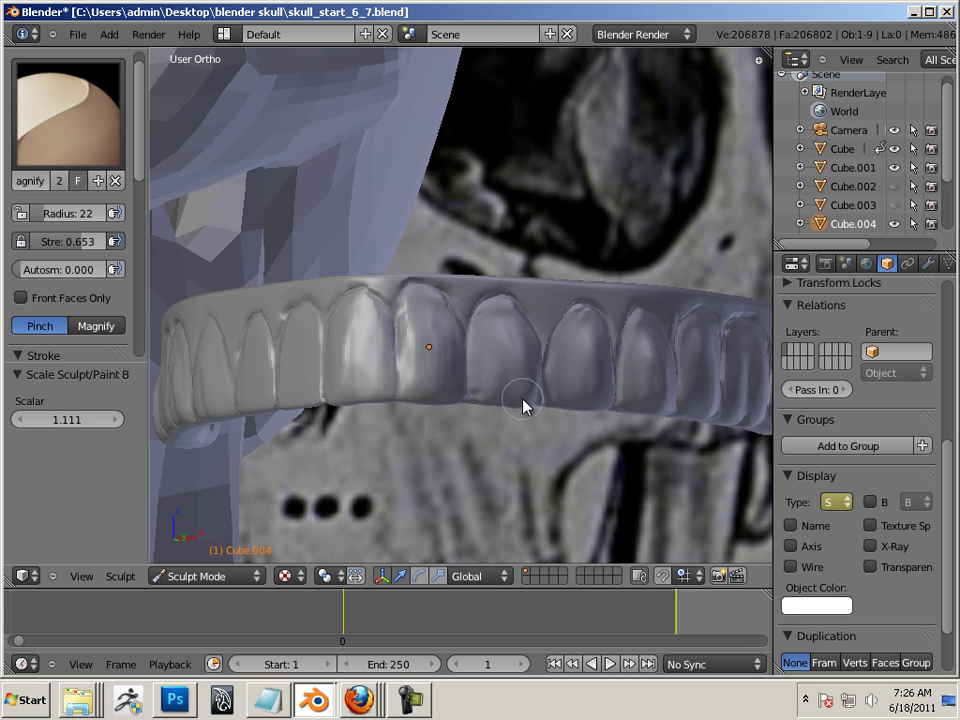
middle_click_drag(540, 429, 521, 460)
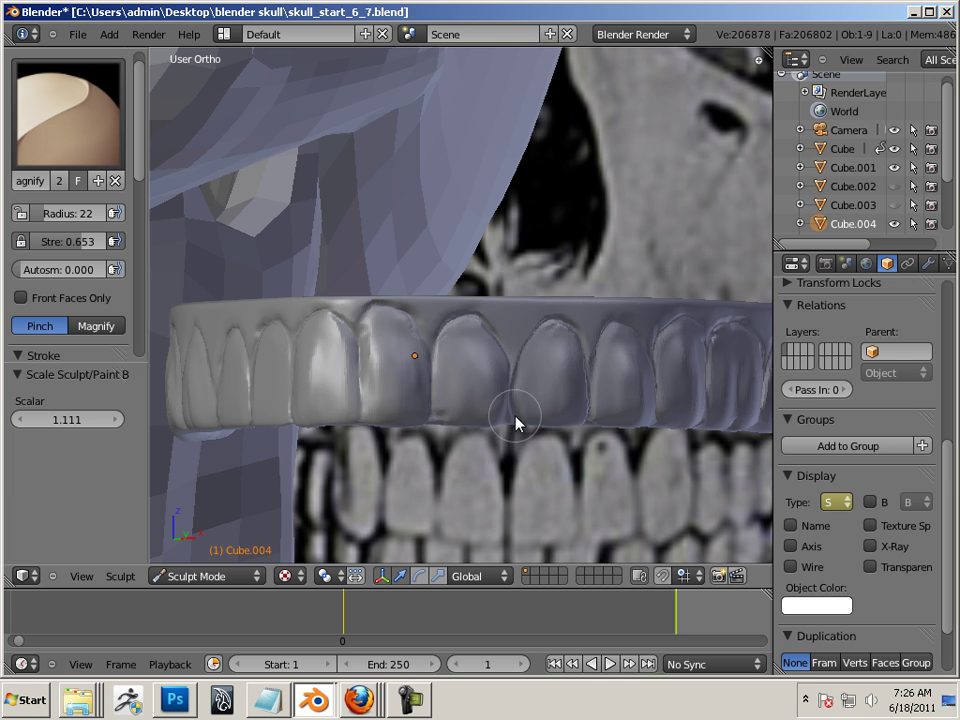
key("bracketright")
key("bracketright")
key("bracketright")
key("bracketright")
key("bracketright")
key("bracketright")
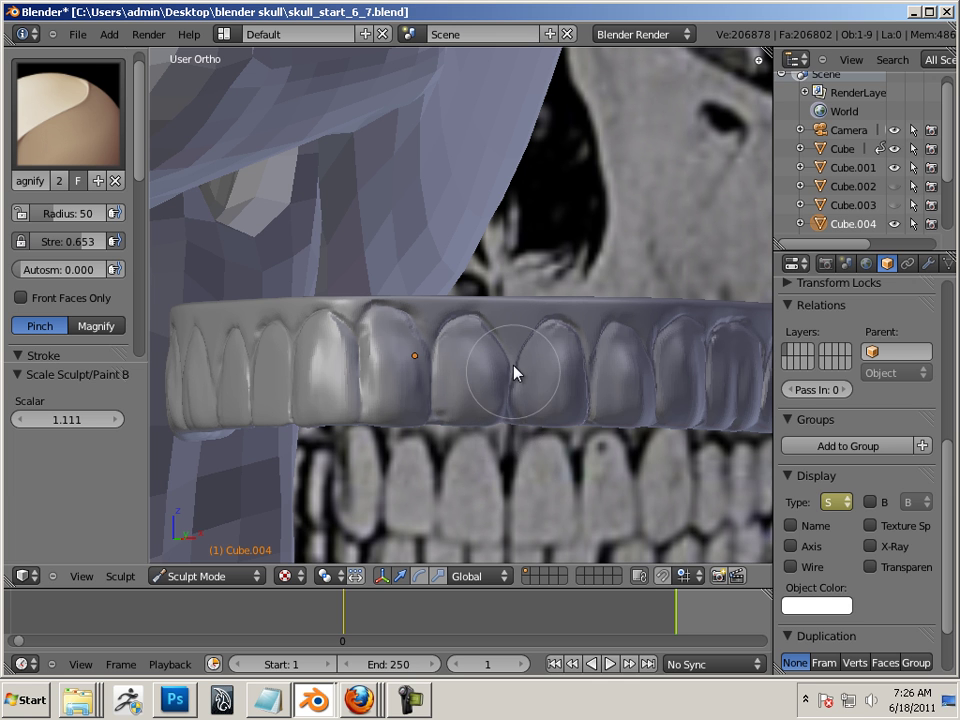
left_click_drag(514, 365, 508, 329)
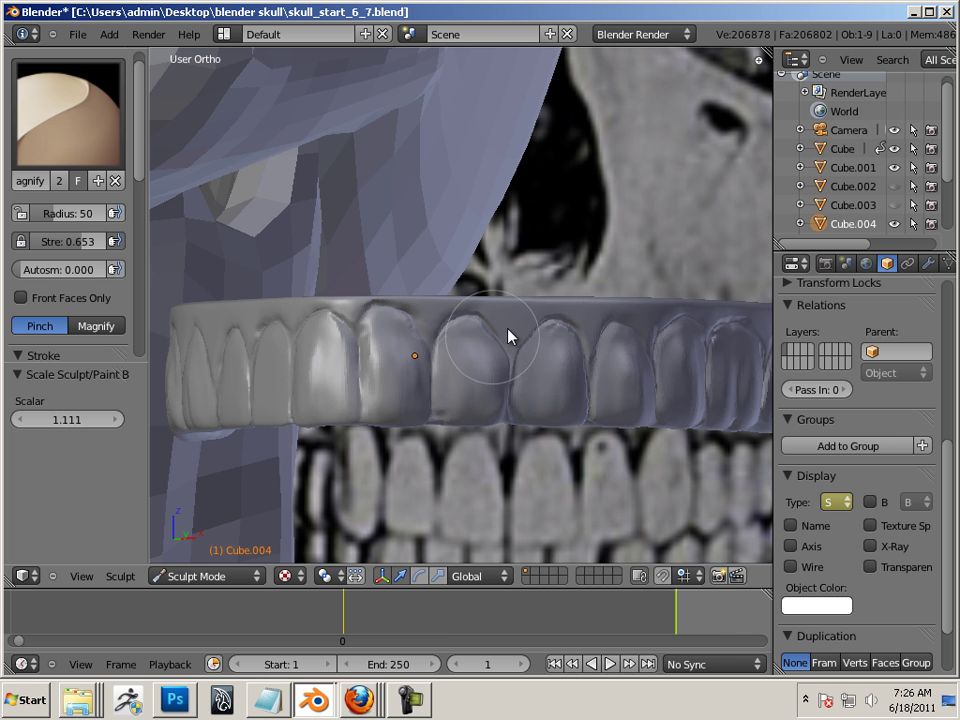
Step: Examine the shape and gaps of the teeth along the +X side and the front of the band
middle_click_drag(536, 501, 558, 505)
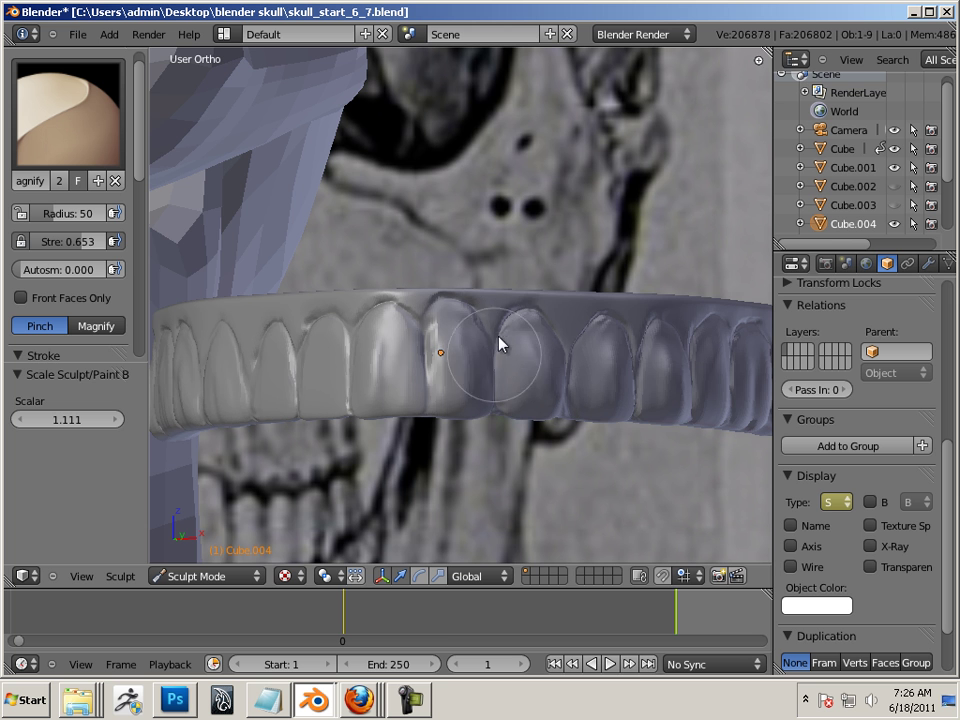
mouse_move(574, 354)
middle_mouse_down()
mouse_move(562, 415)
mouse_move(540, 347)
middle_mouse_up()
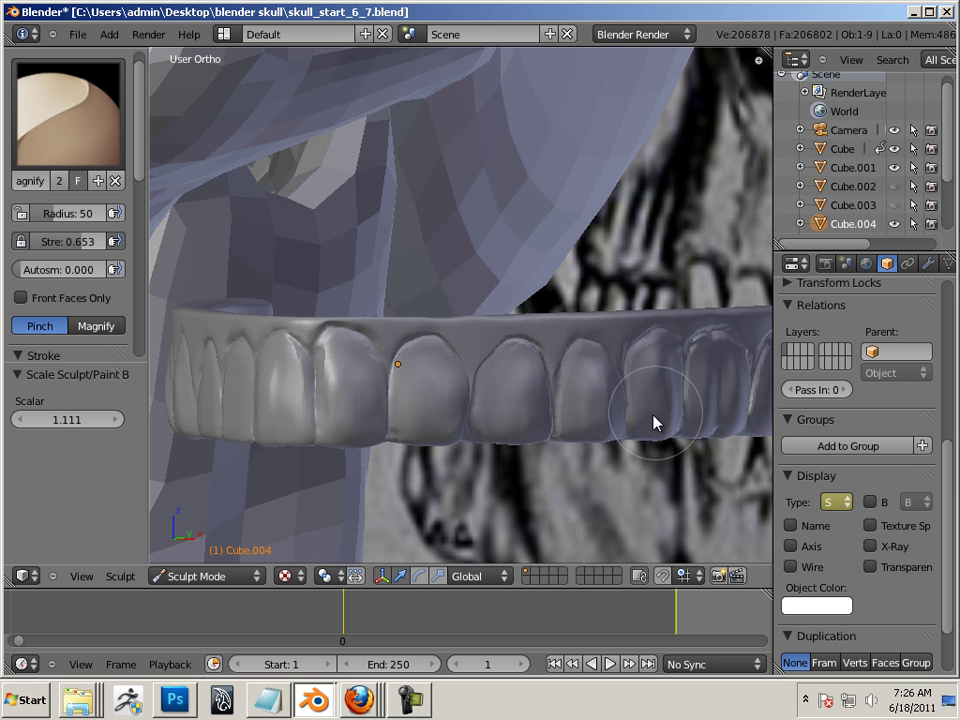
middle_click_drag(655, 422, 628, 349)
mouse_move(701, 360)
middle_mouse_down()
mouse_move(647, 423)
mouse_move(638, 369)
middle_mouse_up()
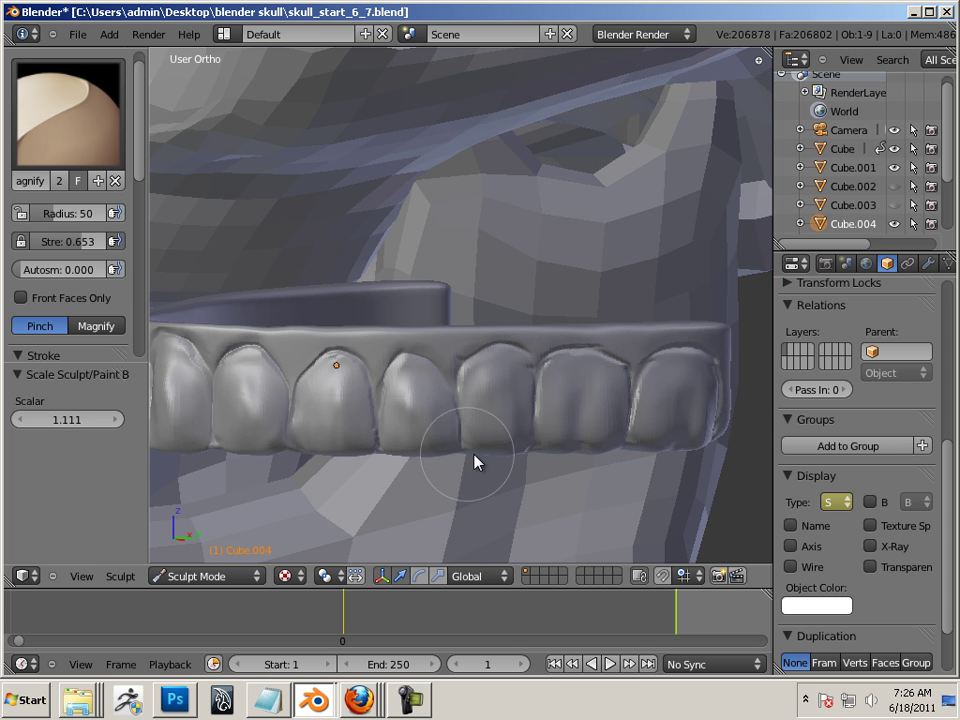
middle_click_drag(475, 462, 551, 495)
middle_click_drag(463, 508, 474, 432)
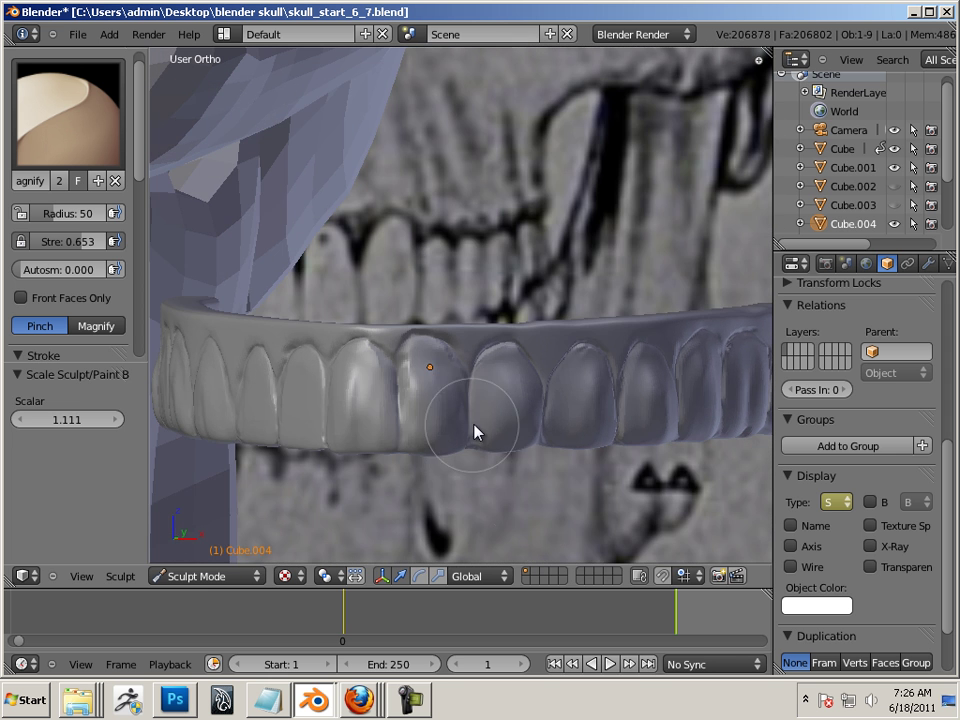
middle_click_drag(446, 516, 439, 418)
middle_click_drag(407, 497, 497, 514)
middle_click_drag(509, 428, 521, 441)
scroll(521, 441, "down", 4)
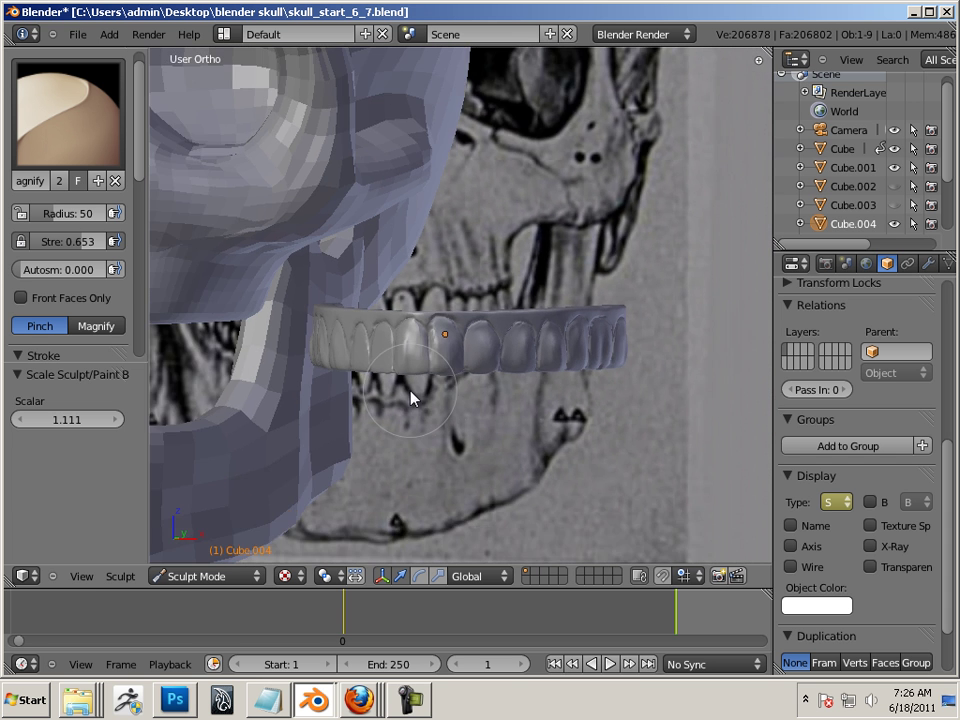
middle_click_drag(410, 398, 418, 381)
scroll(426, 388, "up", 2)
middle_click_drag(474, 467, 522, 429)
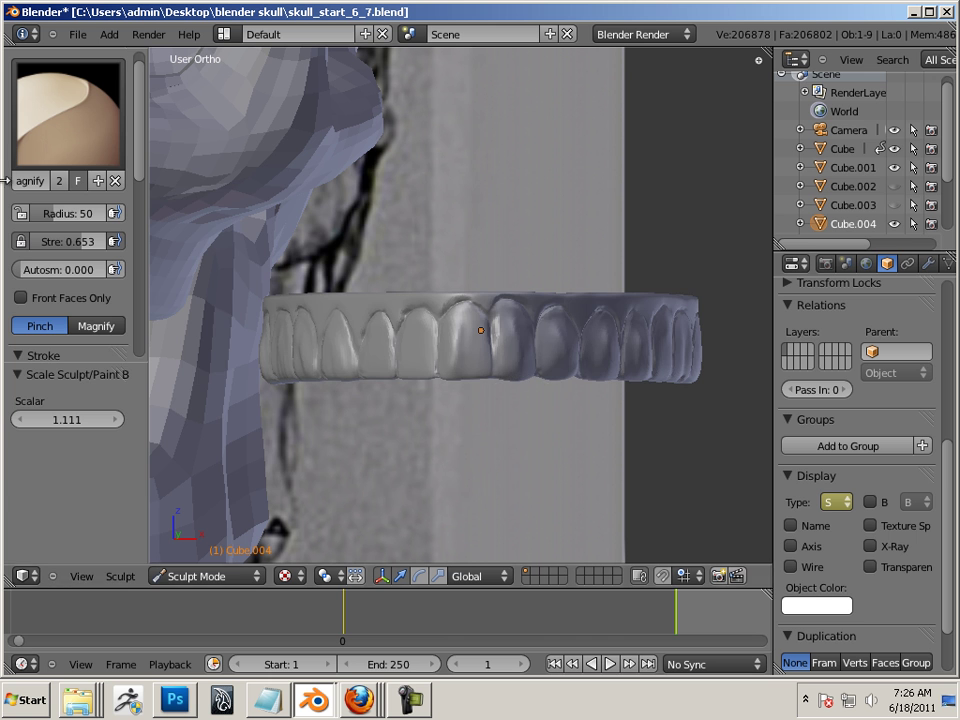
Step: Inflate the teeth along the band with the Inflate/Deflate brush at radius 33, checking their fullness on both sides
left_click(103, 124)
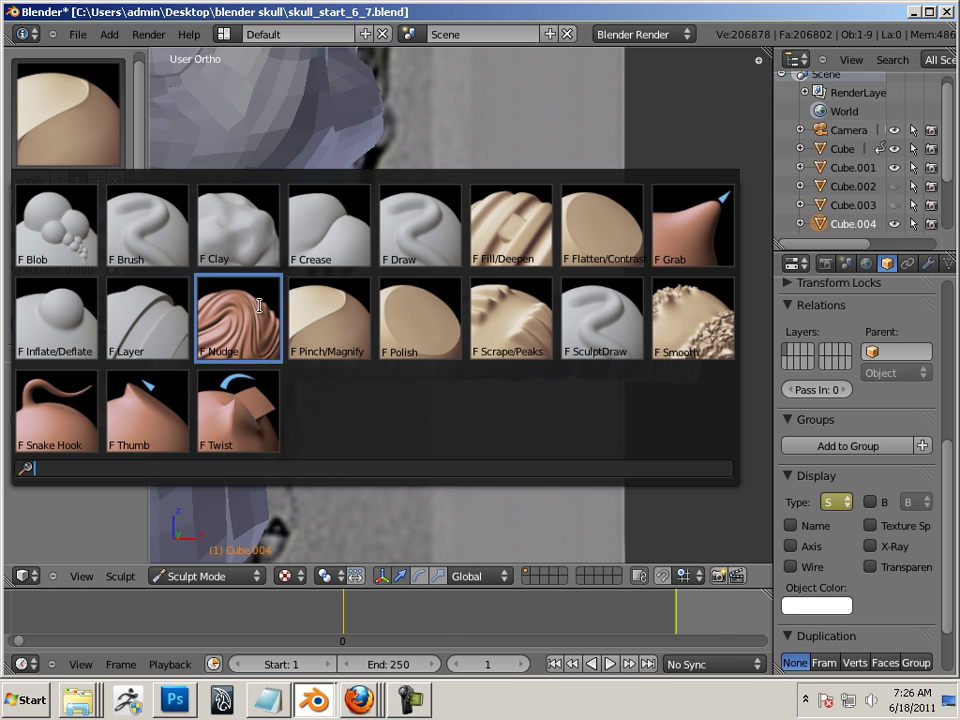
left_click(78, 328)
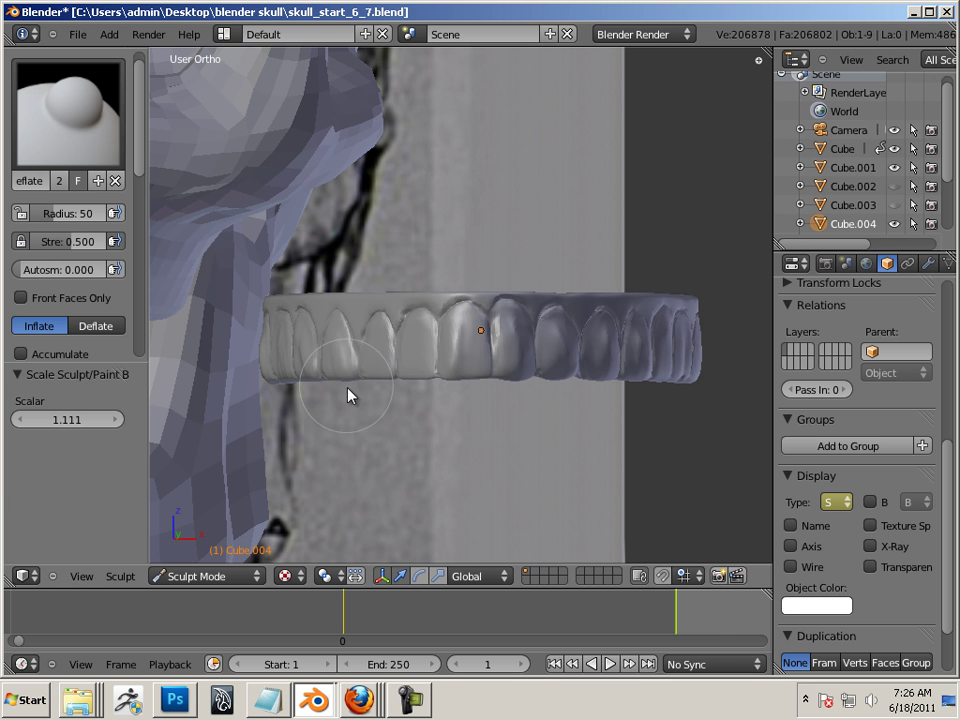
key("bracketleft")
key("bracketleft")
key("bracketleft")
key("bracketleft")
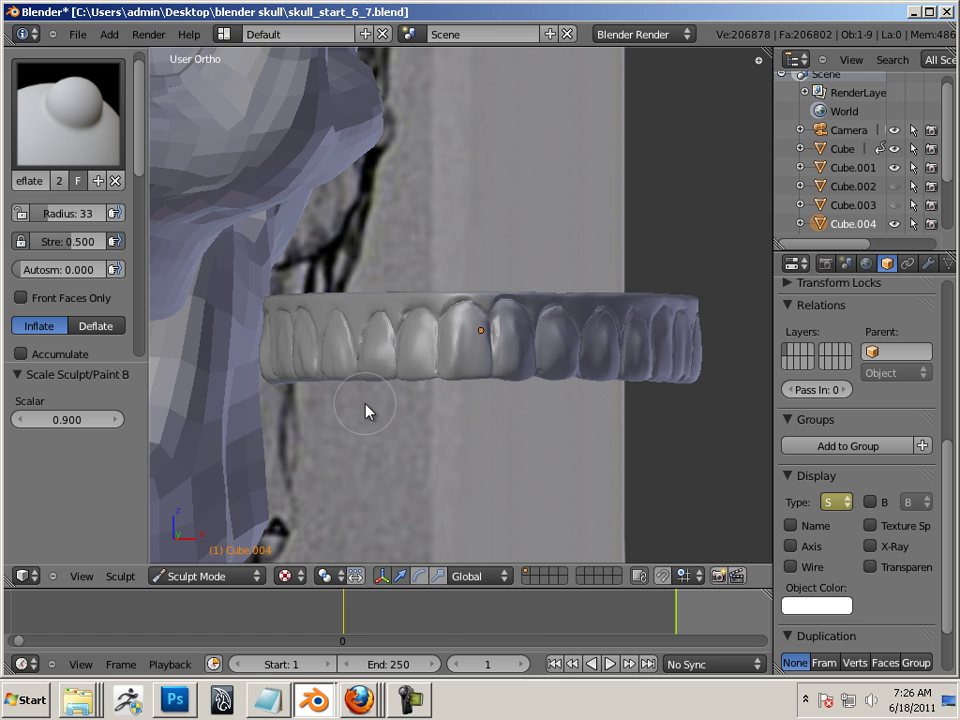
mouse_move(364, 416)
middle_mouse_down()
mouse_move(421, 420)
mouse_move(407, 343)
middle_mouse_up()
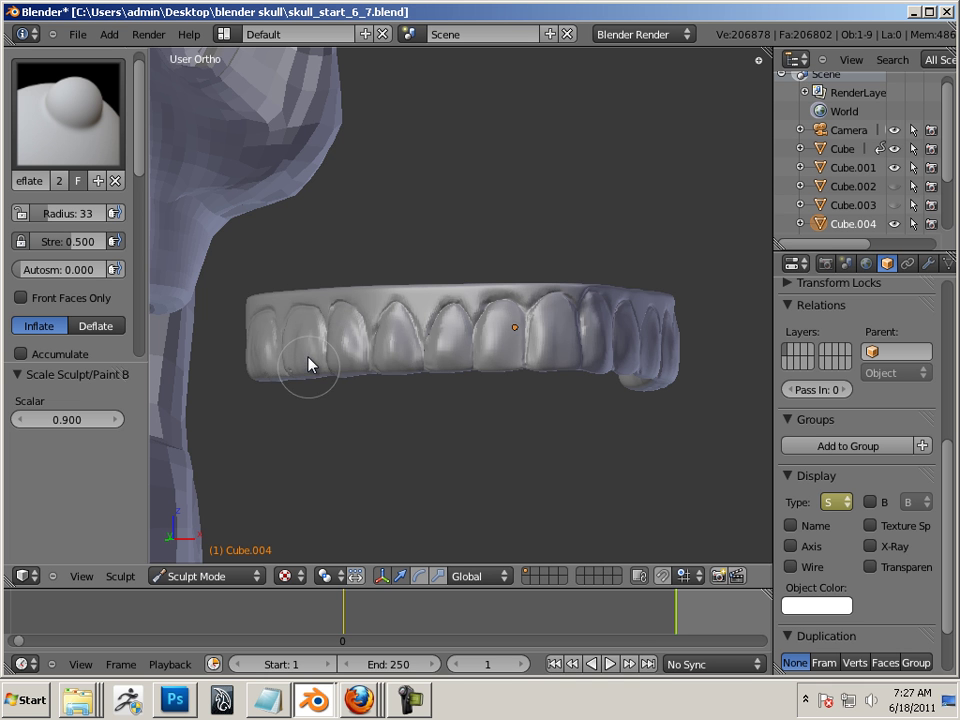
middle_click_drag(252, 367, 476, 367)
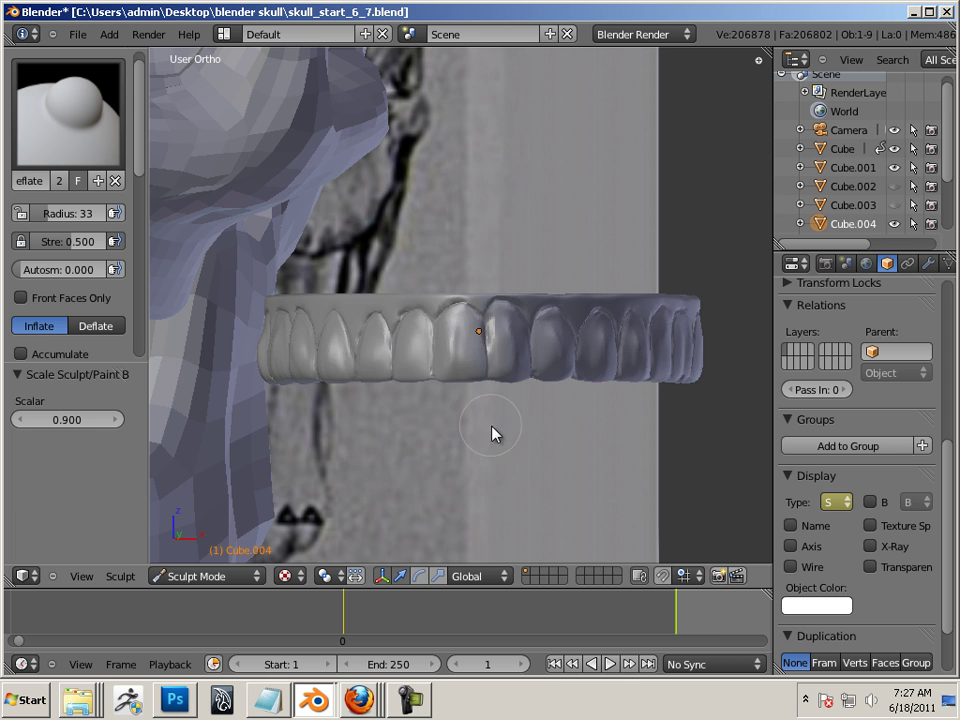
middle_click_drag(515, 425, 492, 423)
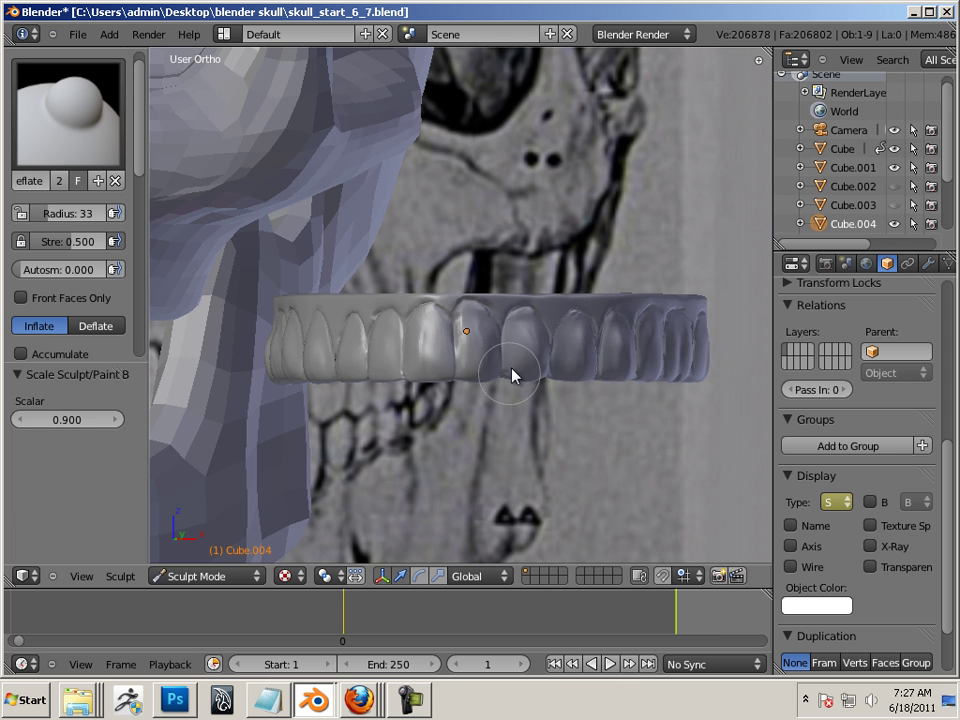
middle_click_drag(559, 439, 510, 432)
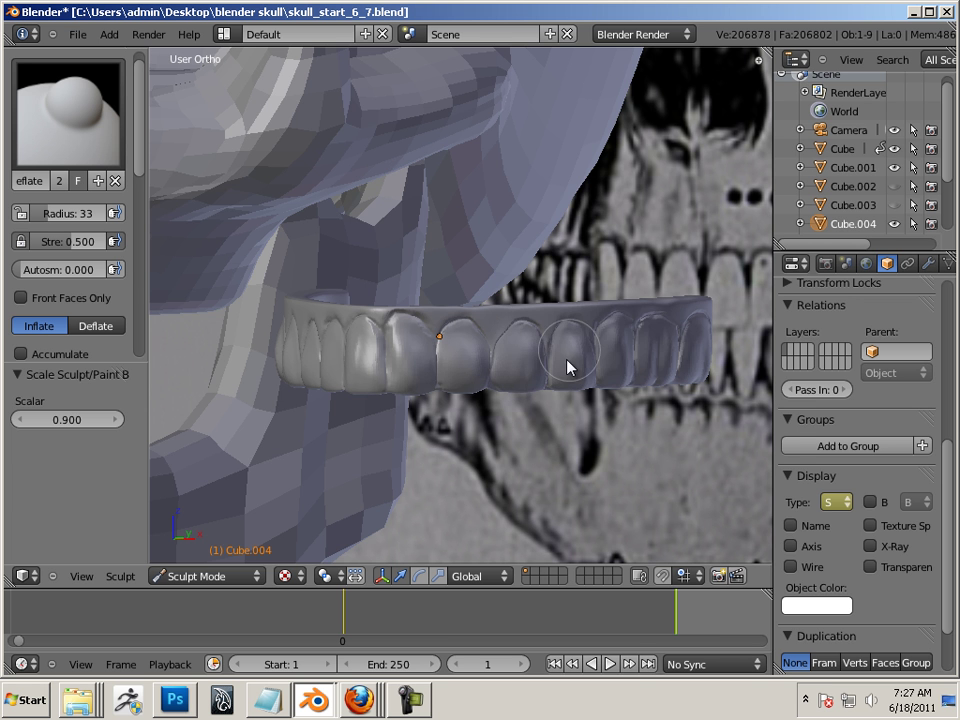
mouse_move(605, 432)
middle_mouse_down()
mouse_move(538, 465)
mouse_move(500, 440)
middle_mouse_up()
Step: Pull the upper gap between the first and second -X teeth outward with the Grab brush at radius 34
left_click(104, 143)
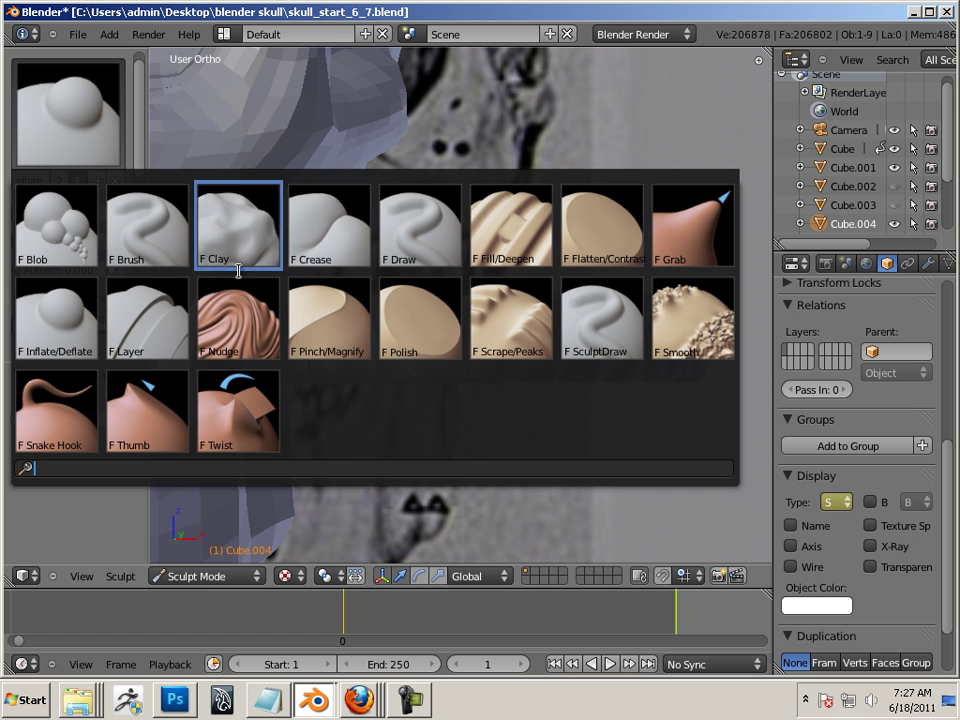
left_click(690, 228)
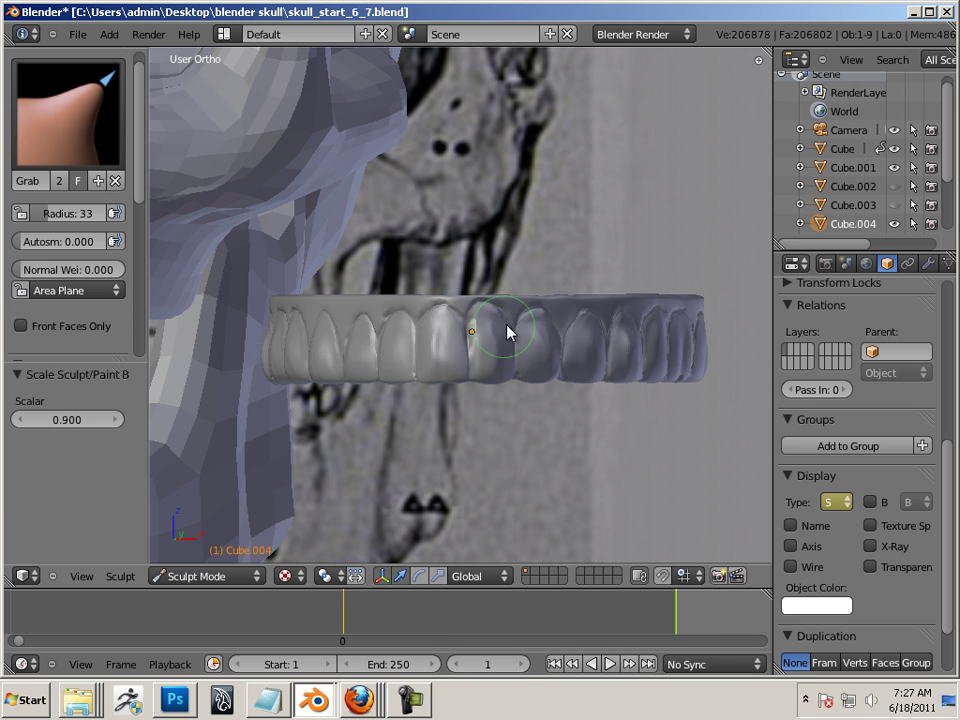
key("bracketright")
key("bracketleft")
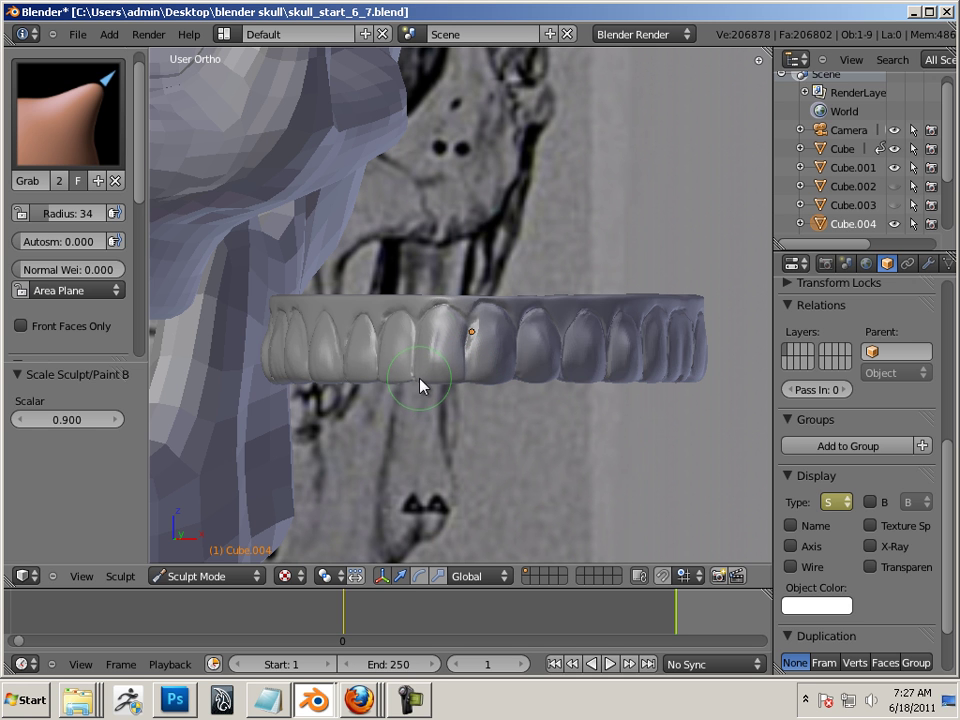
left_click_drag(421, 323, 415, 325)
Step: Reshape the gap between the second and third +X teeth with the Grab brush, using radii of 15 and 31, and undo the last grab
key("f")
left_click(490, 390)
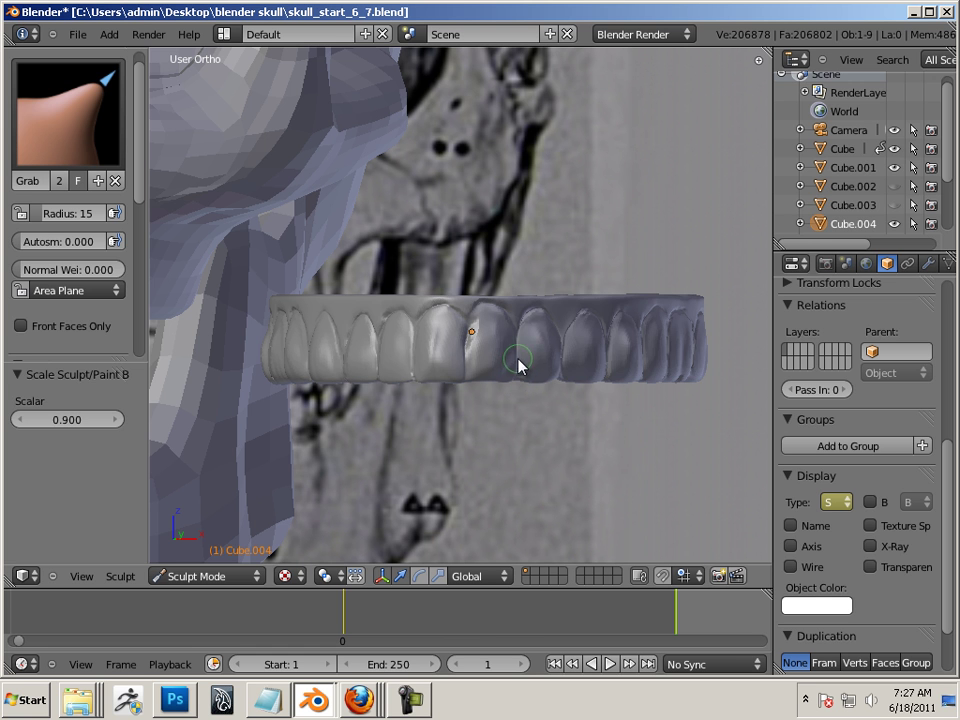
key("bracketright")
left_click_drag(560, 374, 562, 336)
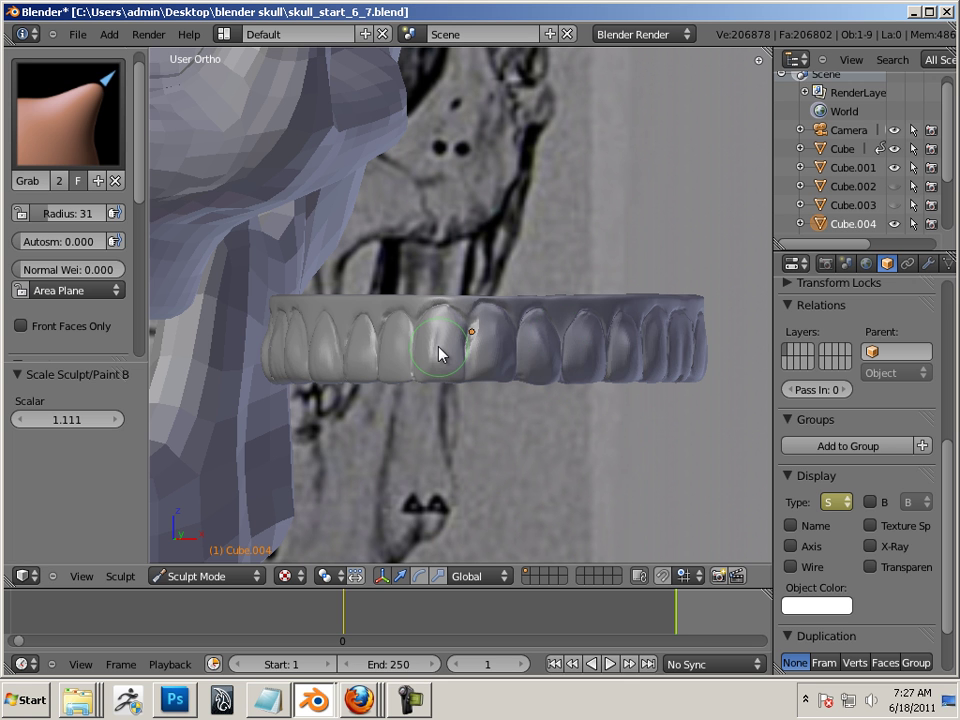
key("ctrl+z")
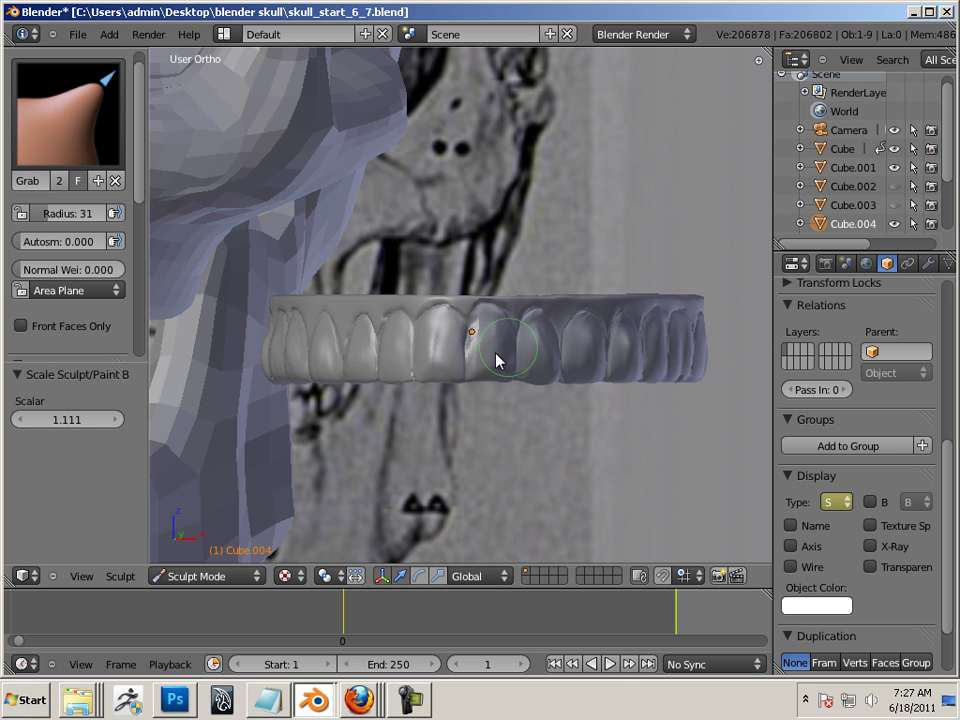
Step: Switch to the Pinch/Magnify brush at radius 50 and check the teeth on both sides of the band
mouse_move(597, 489)
middle_mouse_down()
mouse_move(621, 474)
mouse_move(604, 452)
mouse_move(628, 360)
mouse_move(632, 276)
mouse_move(645, 448)
mouse_move(704, 492)
mouse_move(634, 474)
mouse_move(537, 481)
mouse_move(565, 474)
middle_mouse_up()
left_click(73, 136)
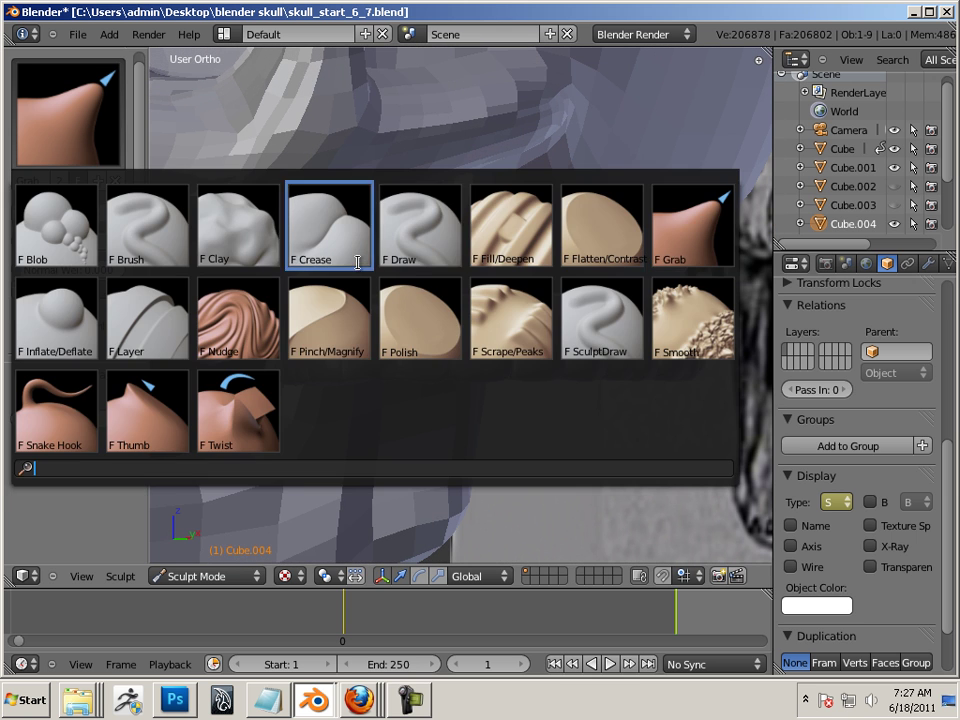
left_click(338, 322)
key("f")
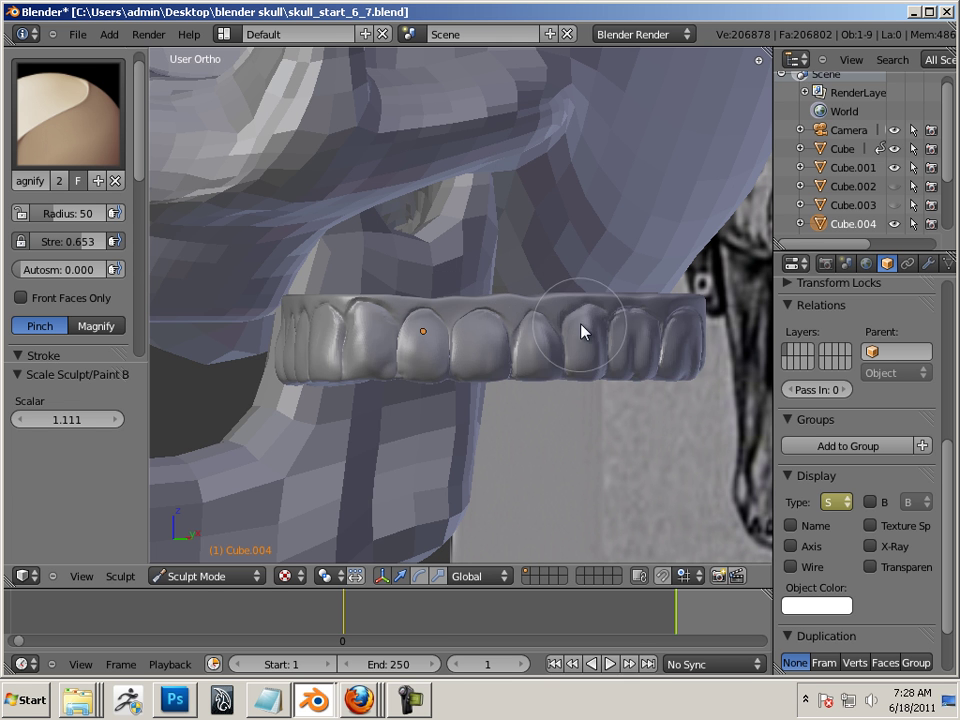
middle_click_drag(511, 457, 525, 386)
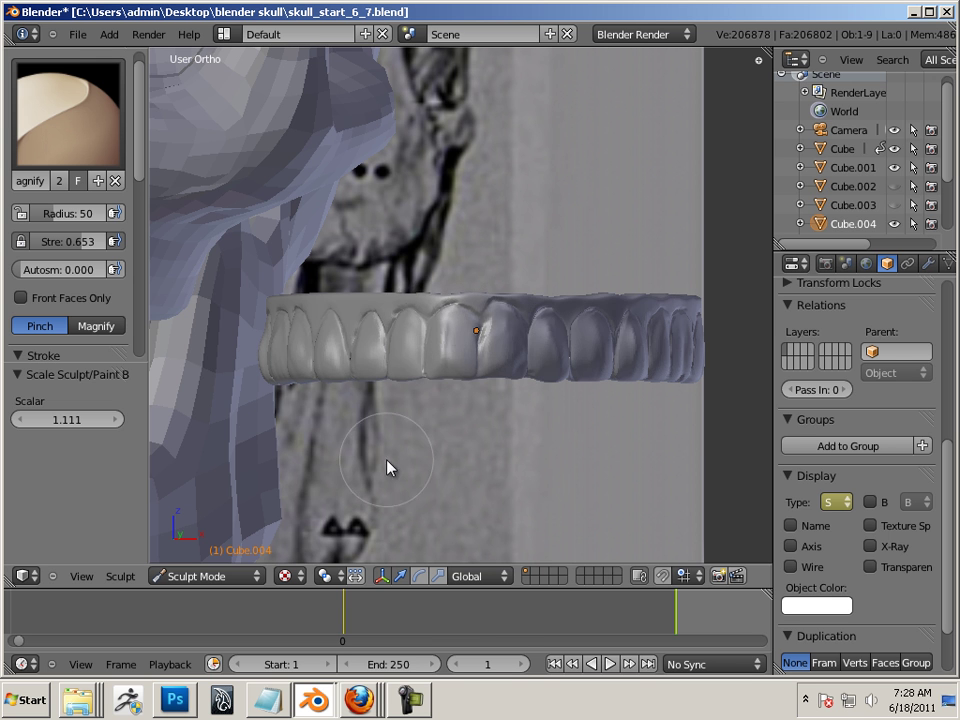
middle_click_drag(388, 467, 437, 461)
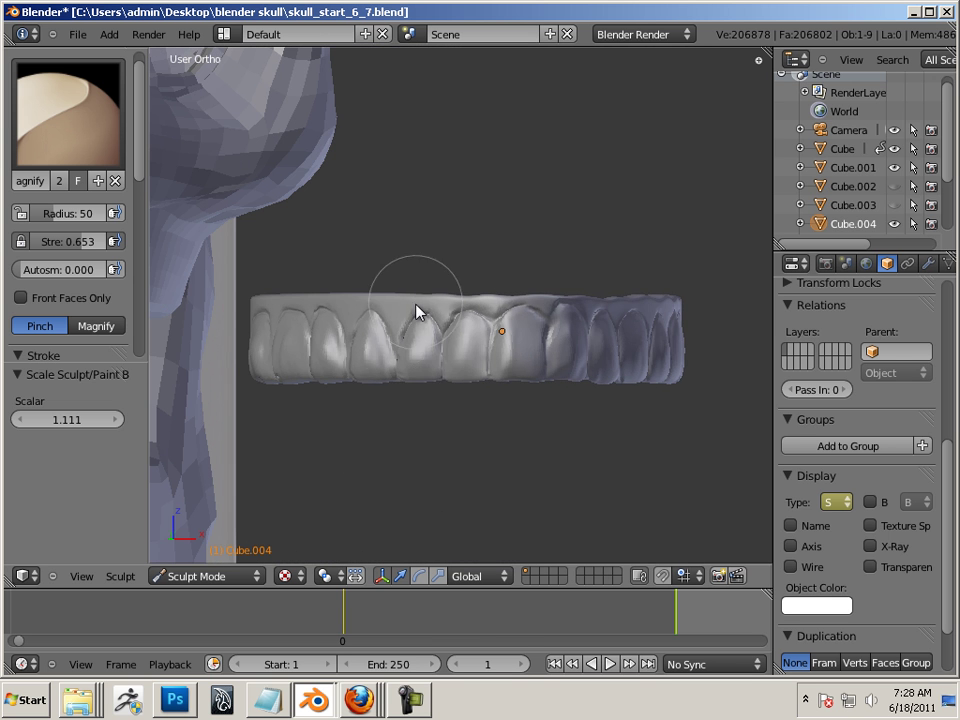
middle_click_drag(354, 435, 417, 405)
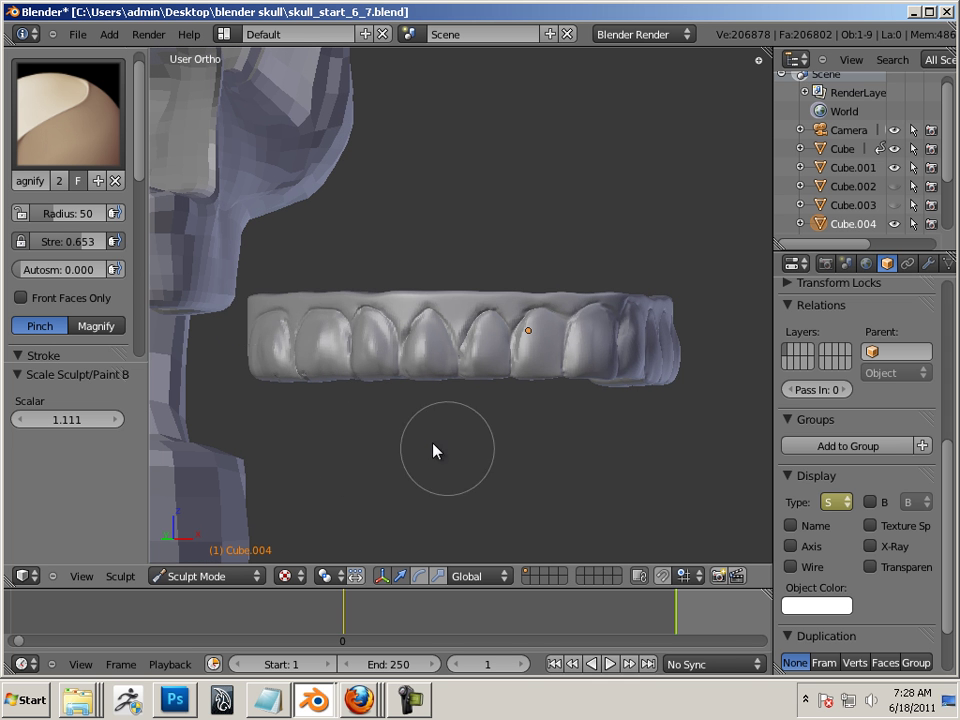
mouse_move(433, 450)
middle_mouse_down()
mouse_move(356, 459)
mouse_move(373, 447)
mouse_move(377, 456)
middle_mouse_up()
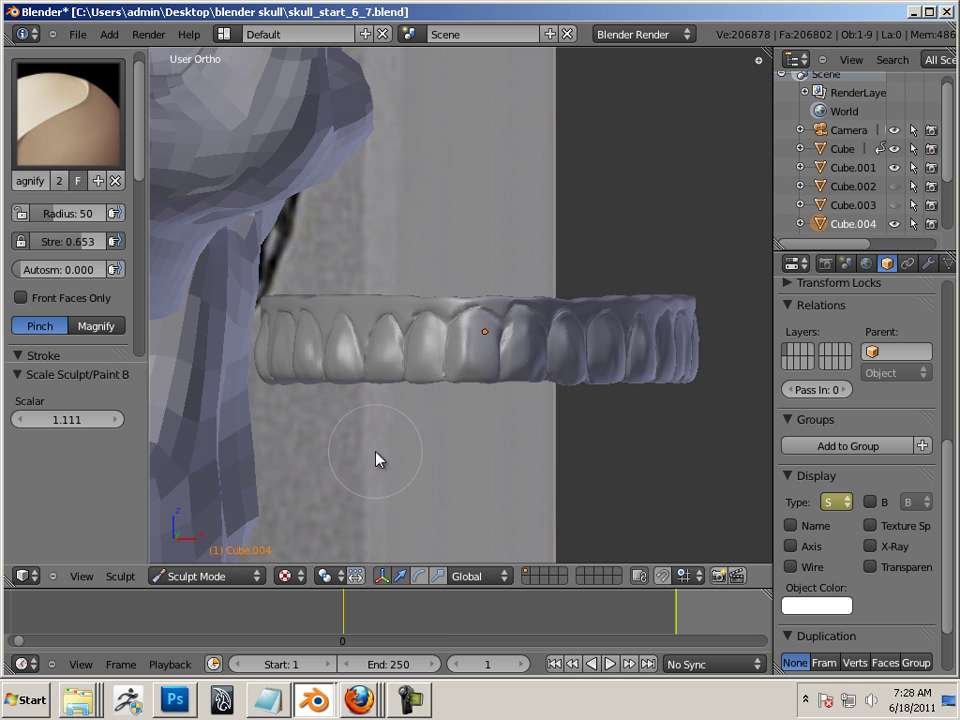
Step: Switch to the Grab brush and reshape the front teeth along the band, using radii of 50 and 42
left_click(70, 118)
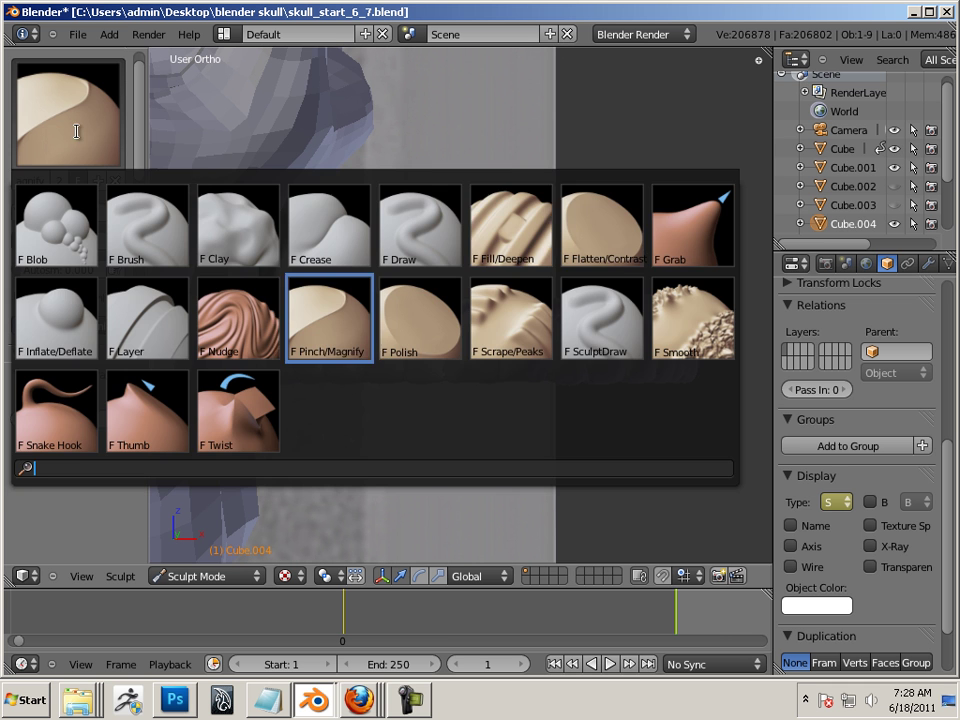
left_click(671, 251)
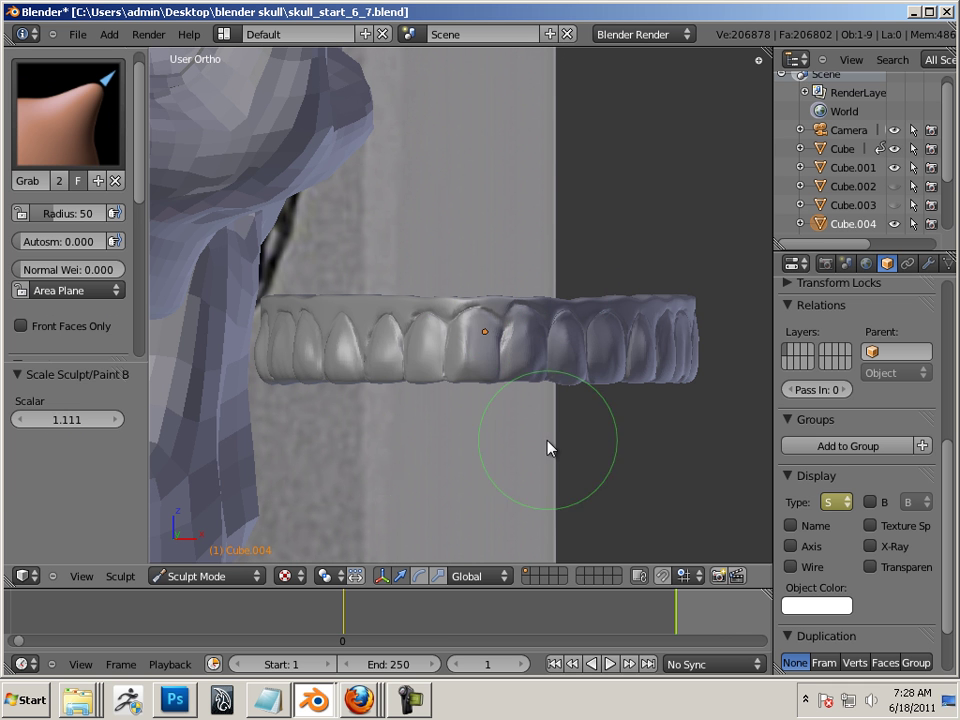
key("bracketleft")
key("bracketleft")
key("bracketleft")
key("bracketleft")
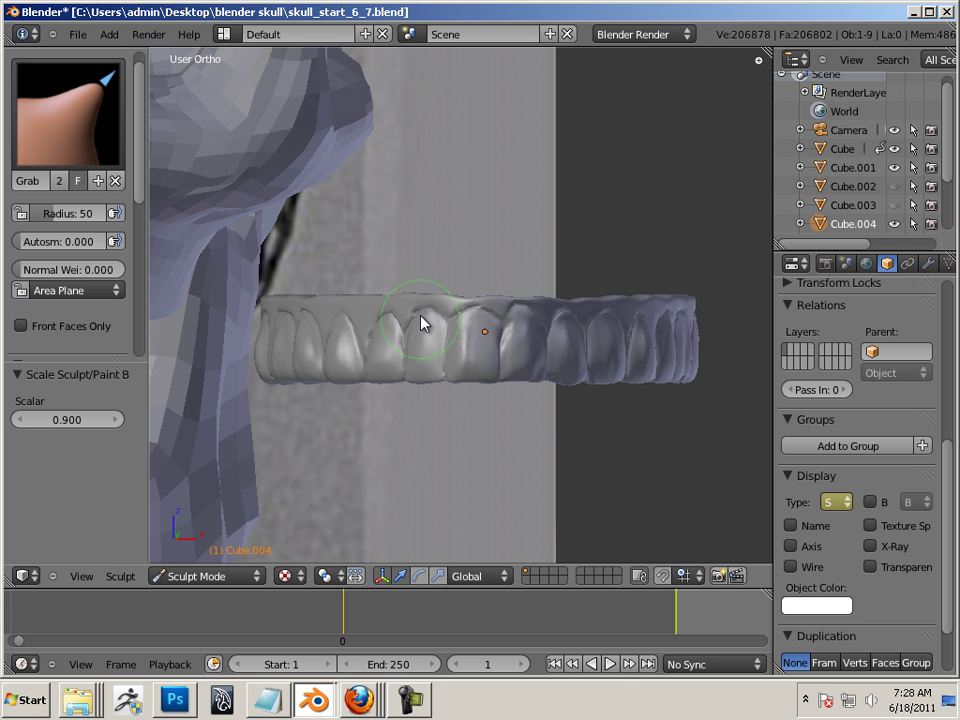
left_click_drag(420, 315, 339, 326)
mouse_move(525, 326)
left_mouse_down()
mouse_move(529, 319)
mouse_move(510, 326)
left_mouse_up()
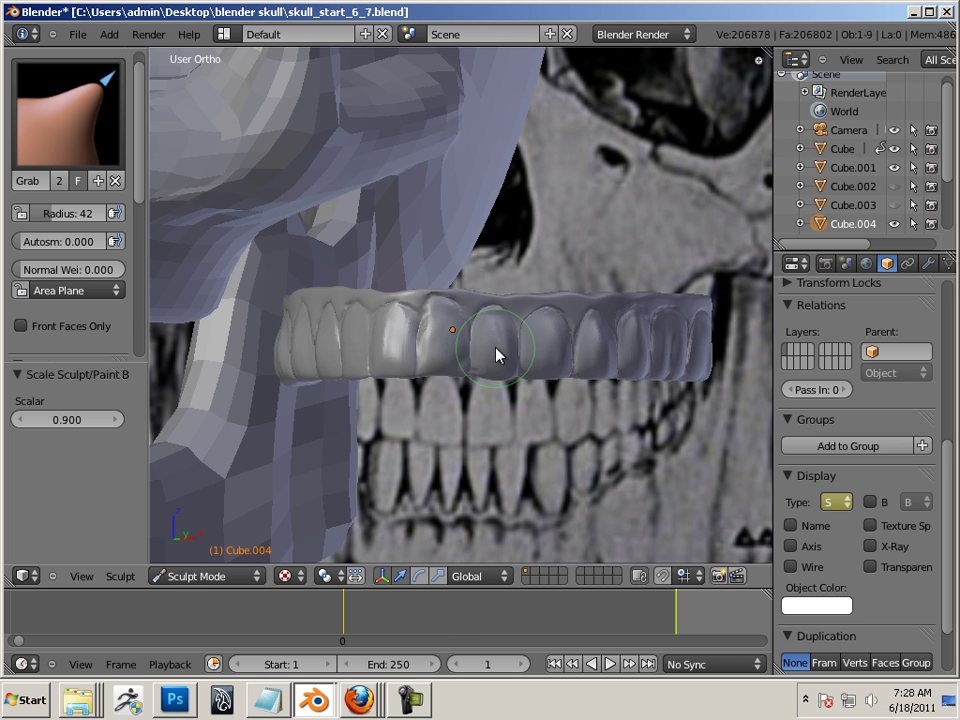
Step: Refine the outlines of the teeth with the Grab brush at radius 25, checking the band from both sides
key("bracketleft")
key("bracketleft")
key("bracketleft")
key("bracketleft")
key("bracketleft")
key("bracketleft")
key("bracketright")
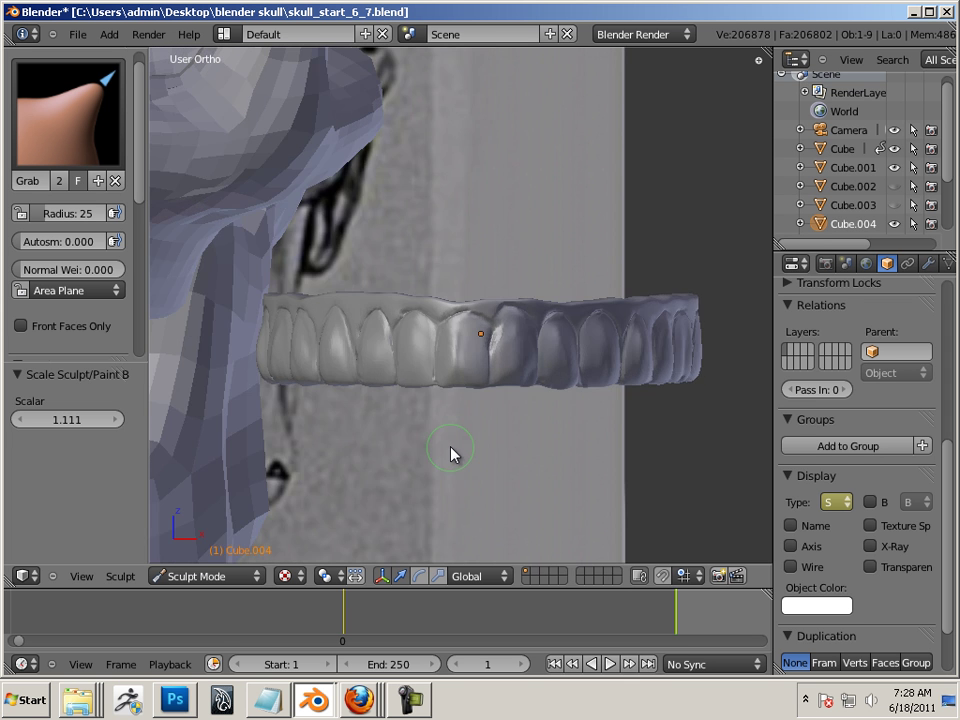
mouse_move(450, 454)
middle_mouse_down()
mouse_move(439, 343)
mouse_move(448, 294)
mouse_move(455, 440)
middle_mouse_up()
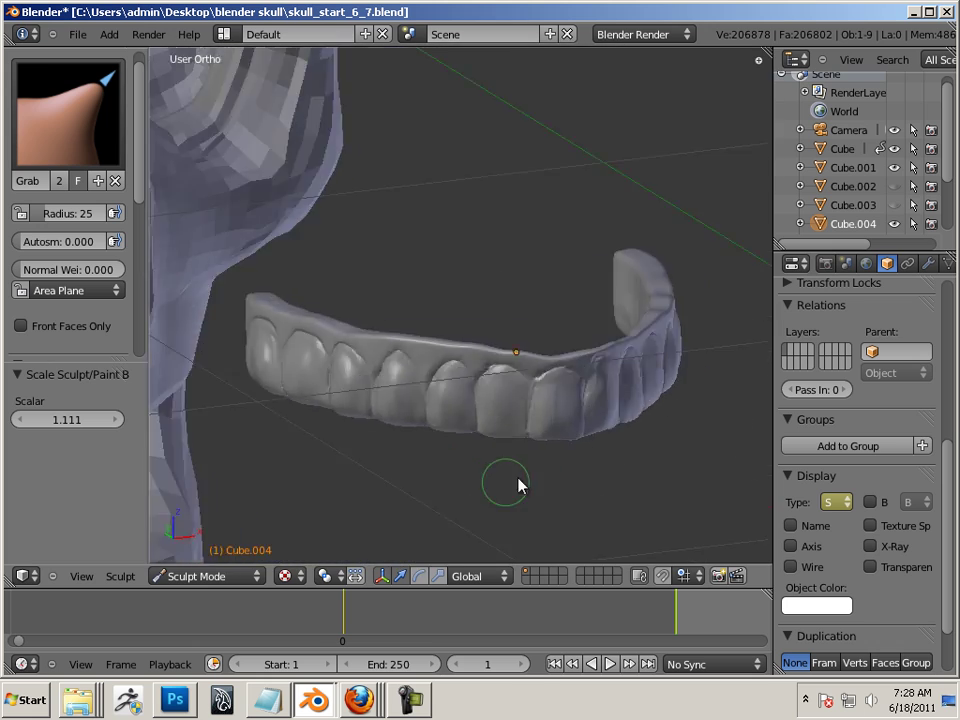
middle_click_drag(519, 484, 323, 471)
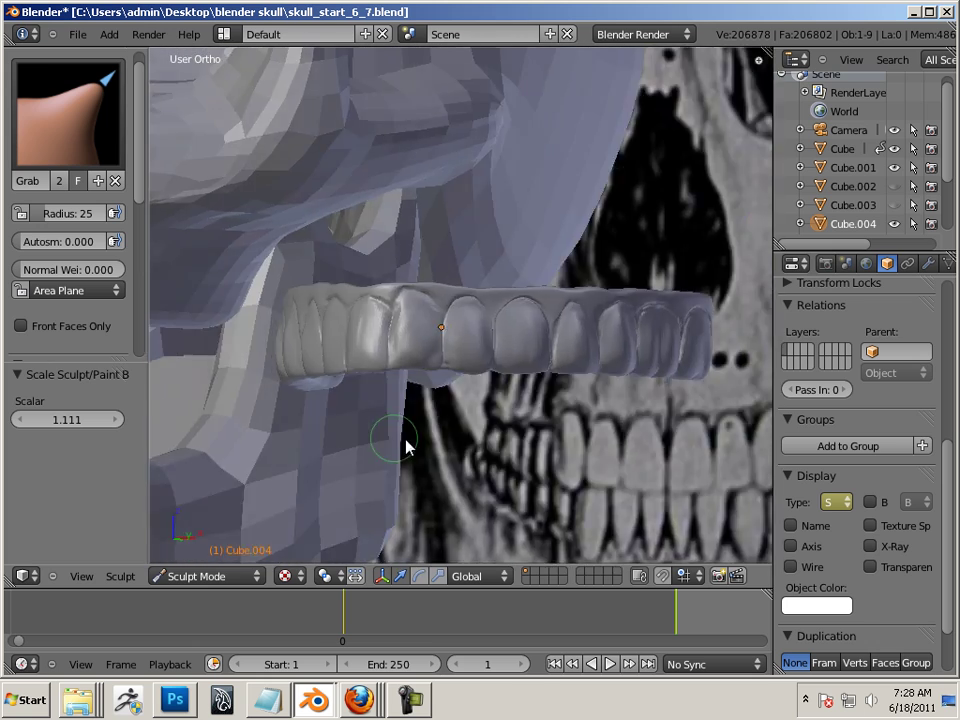
mouse_move(407, 446)
middle_mouse_down()
mouse_move(450, 444)
mouse_move(418, 449)
middle_mouse_up()
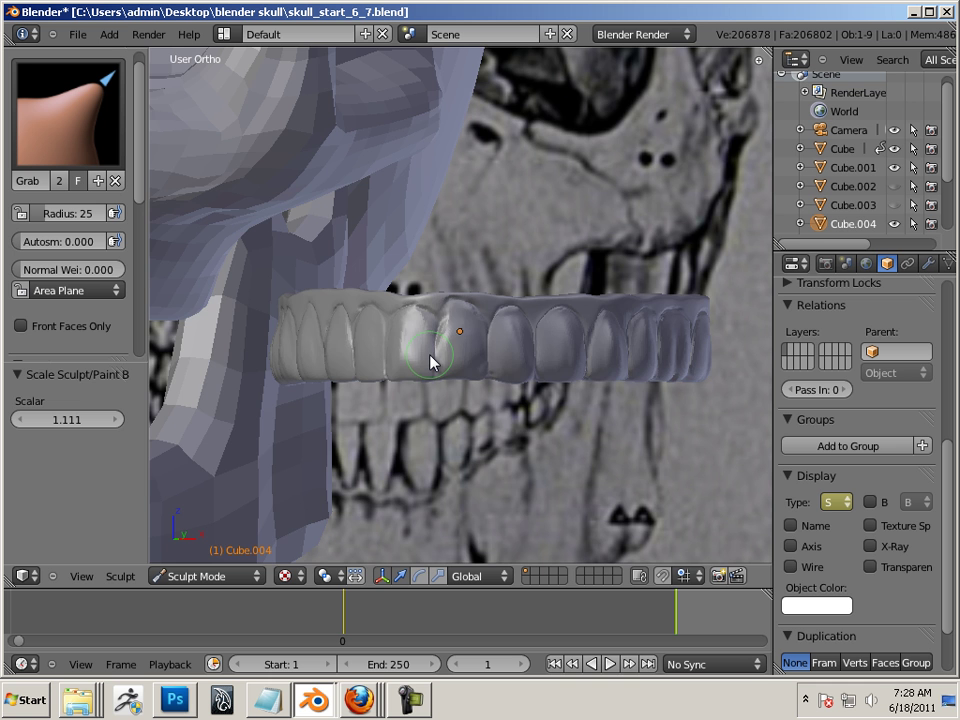
Step: In Object Mode, move the teeth band -0.792 along X under the skull's upper jaw and -0.01188 along Z
scroll(499, 360, "down", 5)
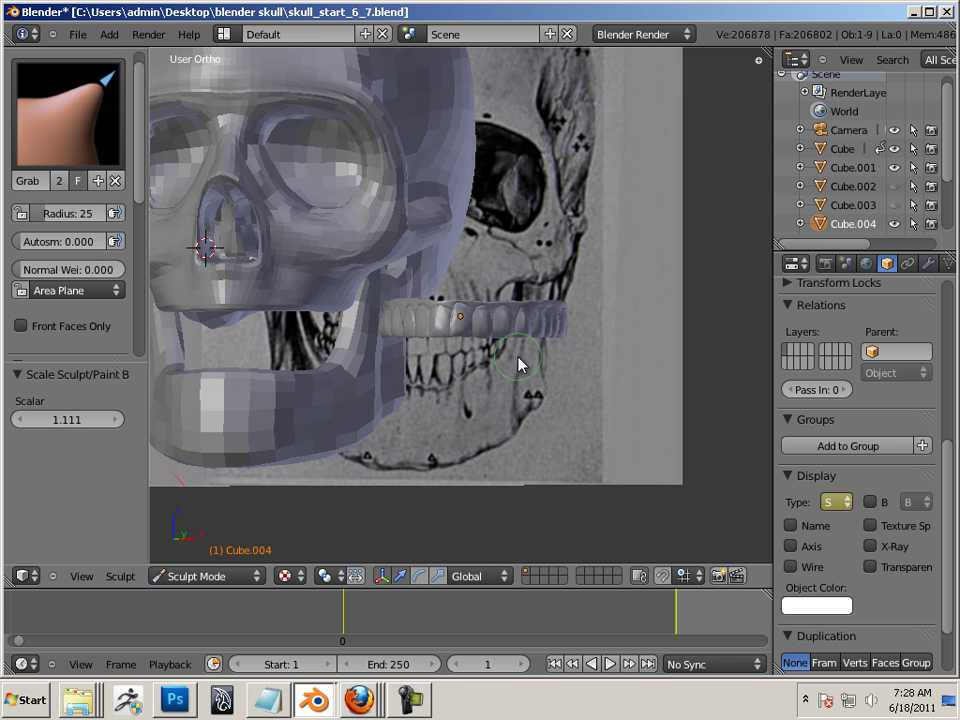
key("Tab")
key("Tab")
left_click(231, 577)
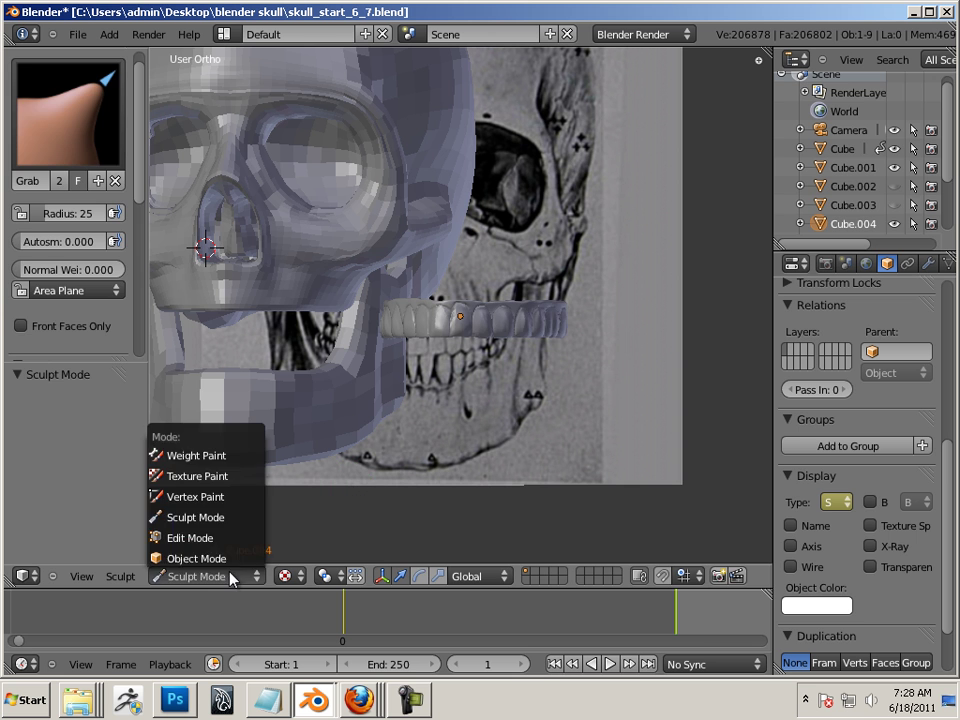
left_click(229, 558)
left_click_drag(507, 326, 306, 315)
middle_click_drag(306, 315, 552, 378)
scroll(446, 327, "up", 4)
left_click_drag(463, 243, 456, 253)
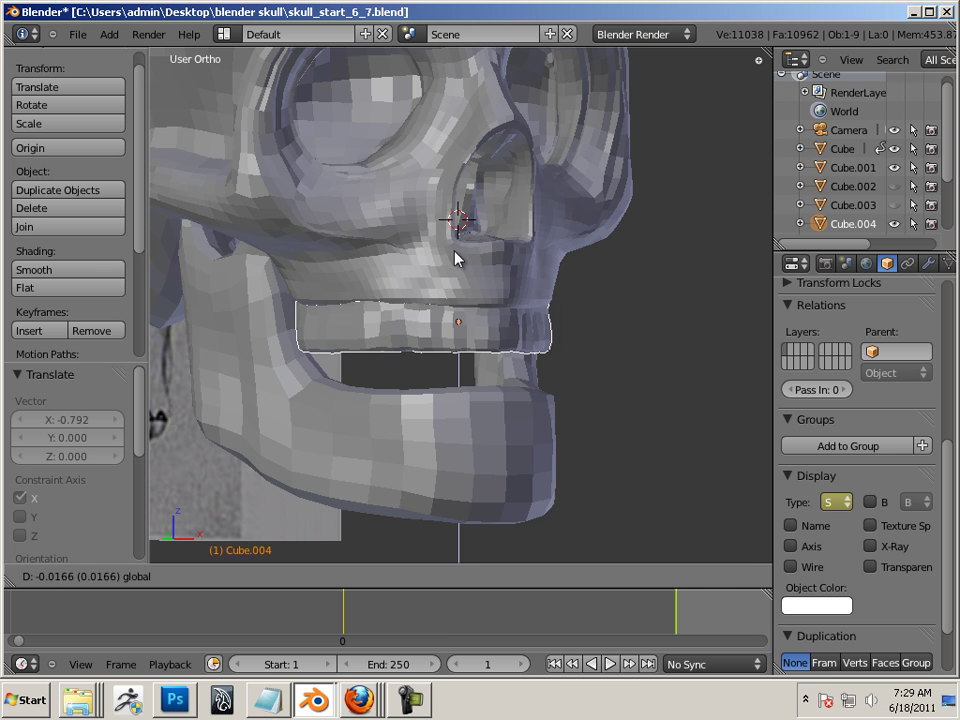
left_click(456, 258)
middle_click_drag(703, 407, 619, 401)
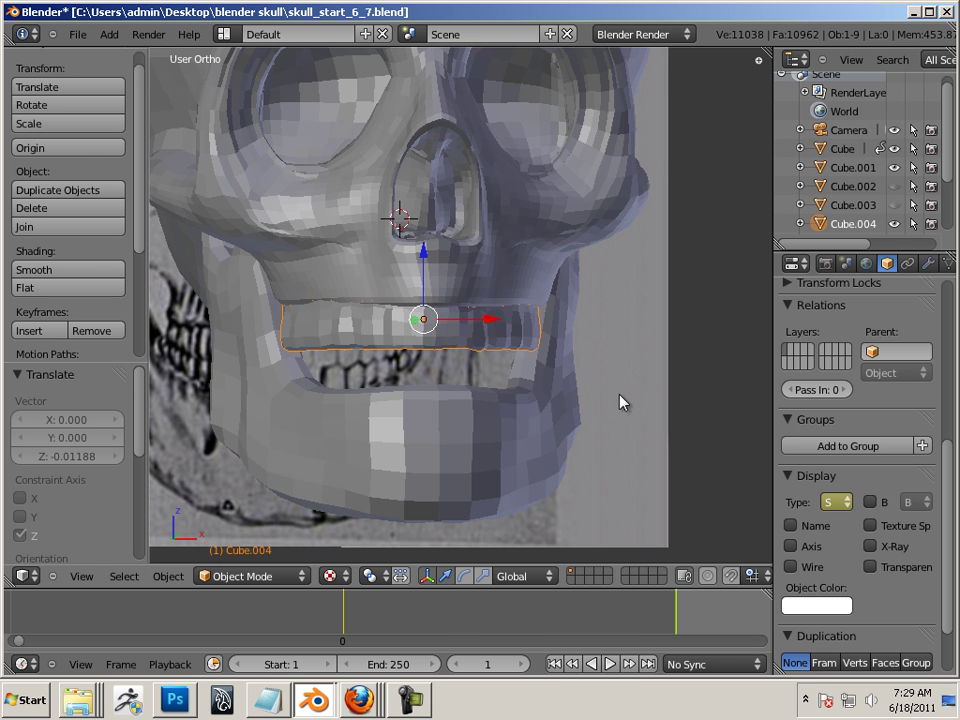
Step: Raise the Multires preview level of the teeth band to 5
left_click(927, 266)
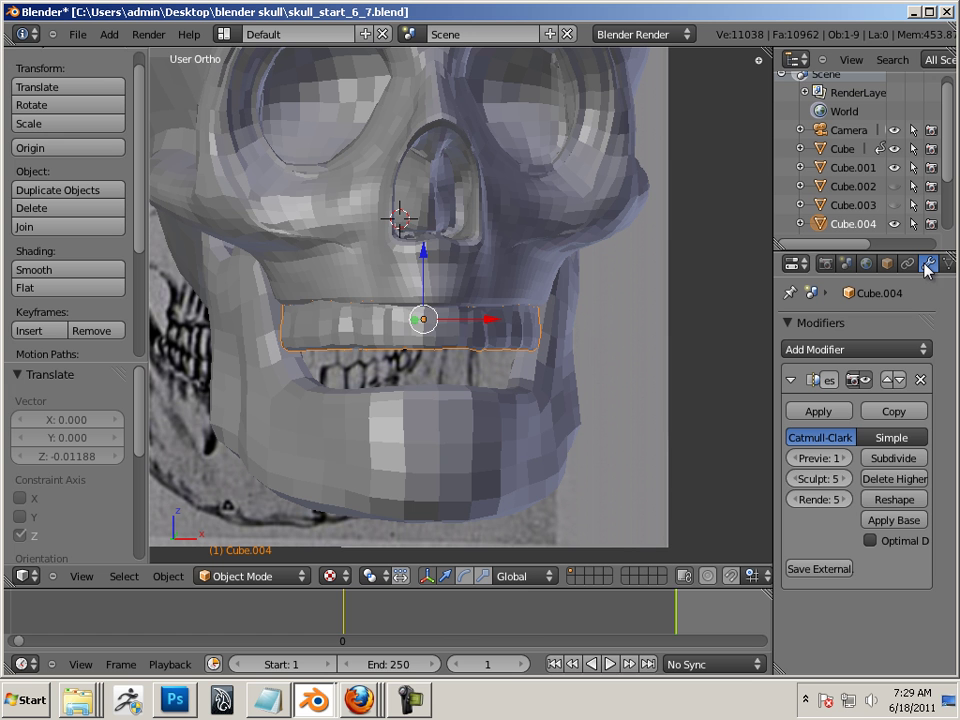
left_click(845, 458)
left_click(845, 458)
left_click(845, 458)
left_click(845, 458)
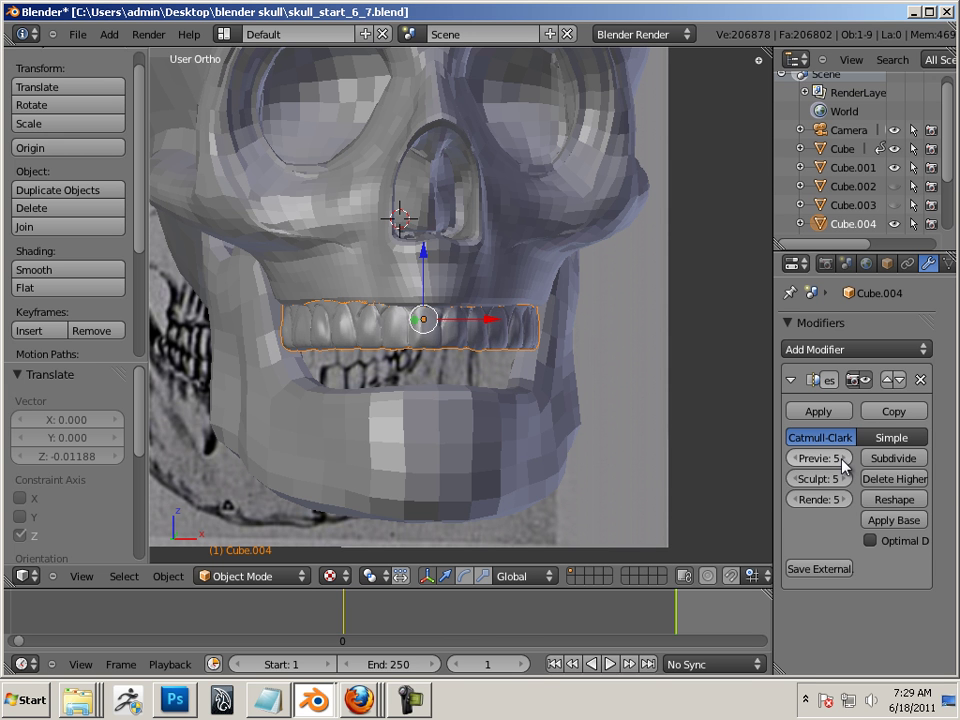
scroll(639, 401, "up", 1)
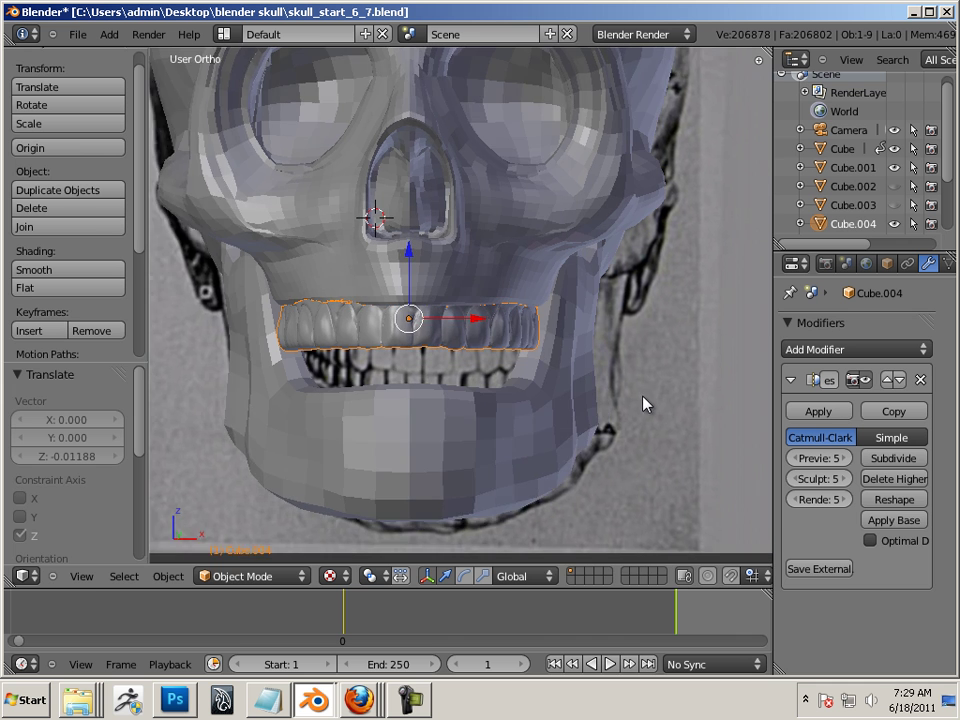
scroll(660, 408, "up", 2)
key("Tab")
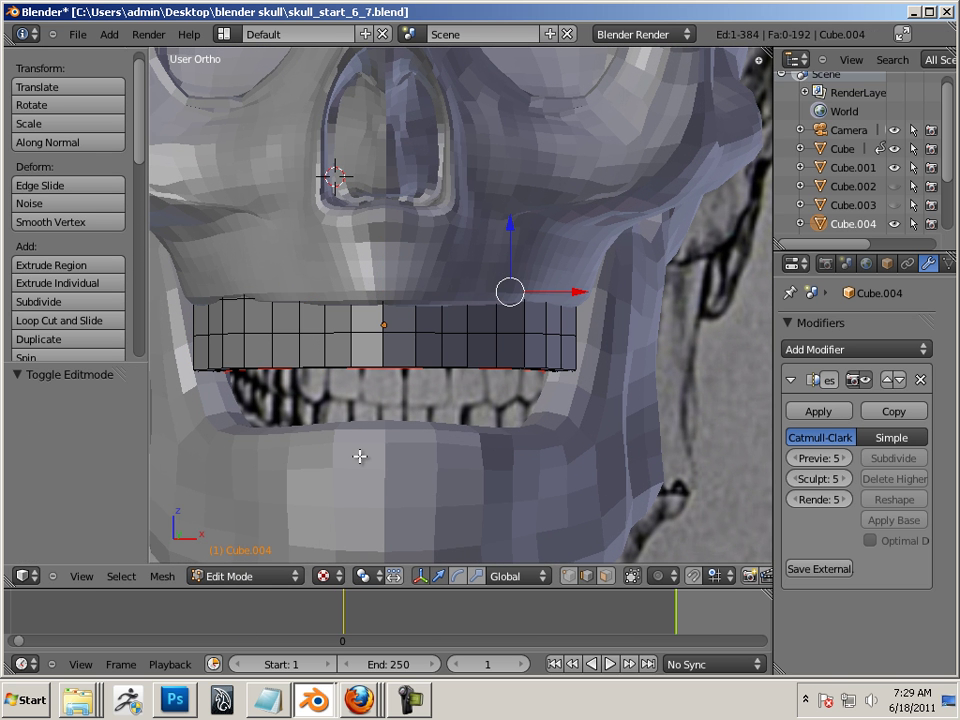
left_click(261, 578)
left_click(250, 556)
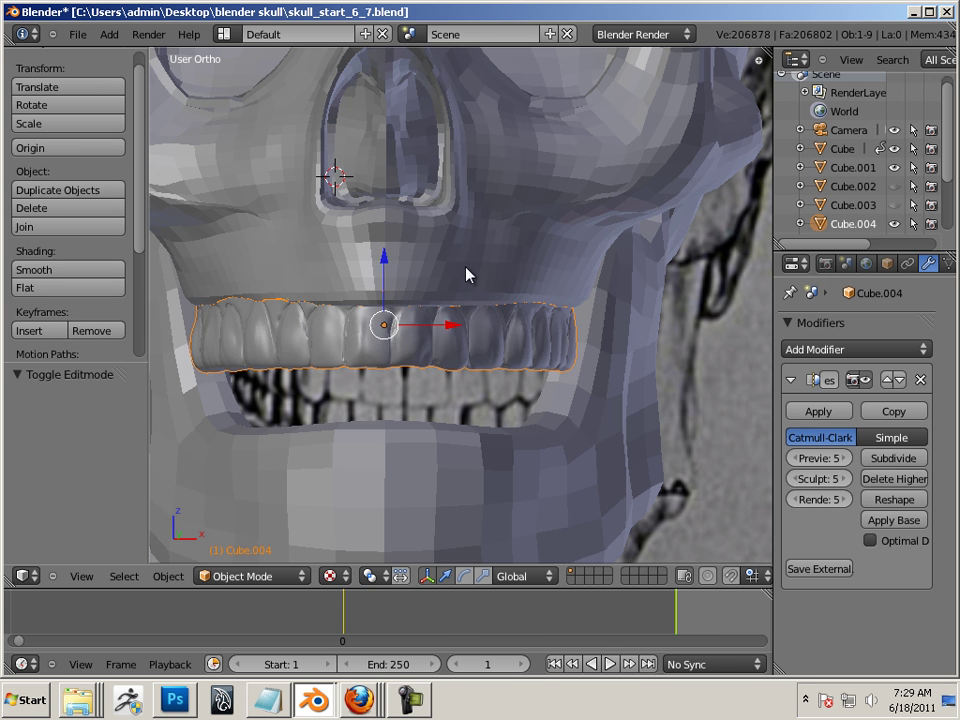
Step: Select the upper skull and raise its Multires preview level to 5
right_click(470, 278)
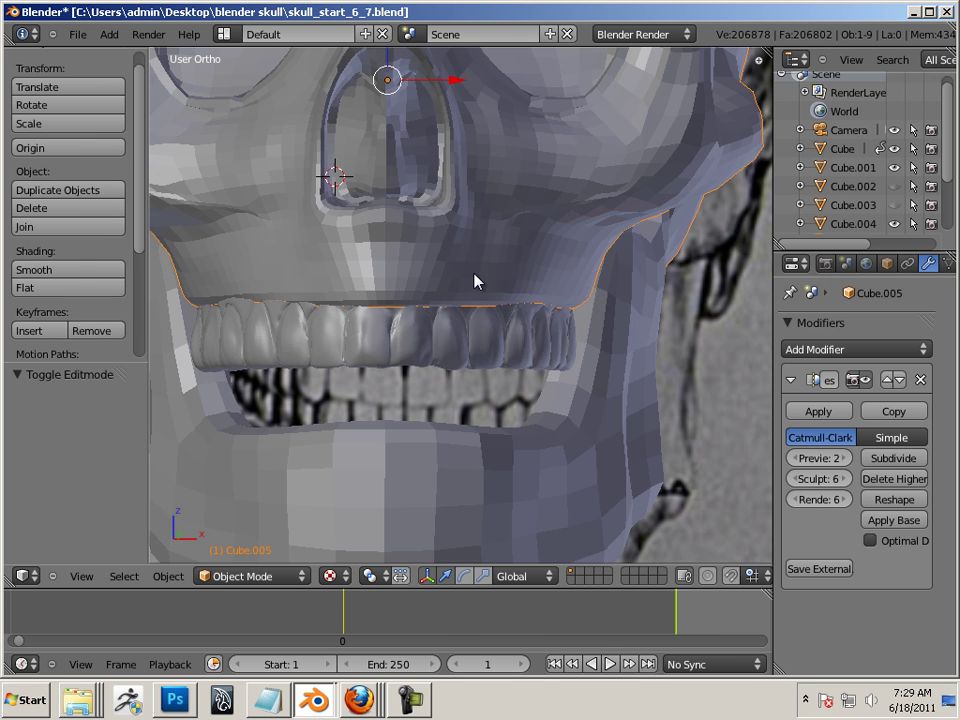
left_click(845, 458)
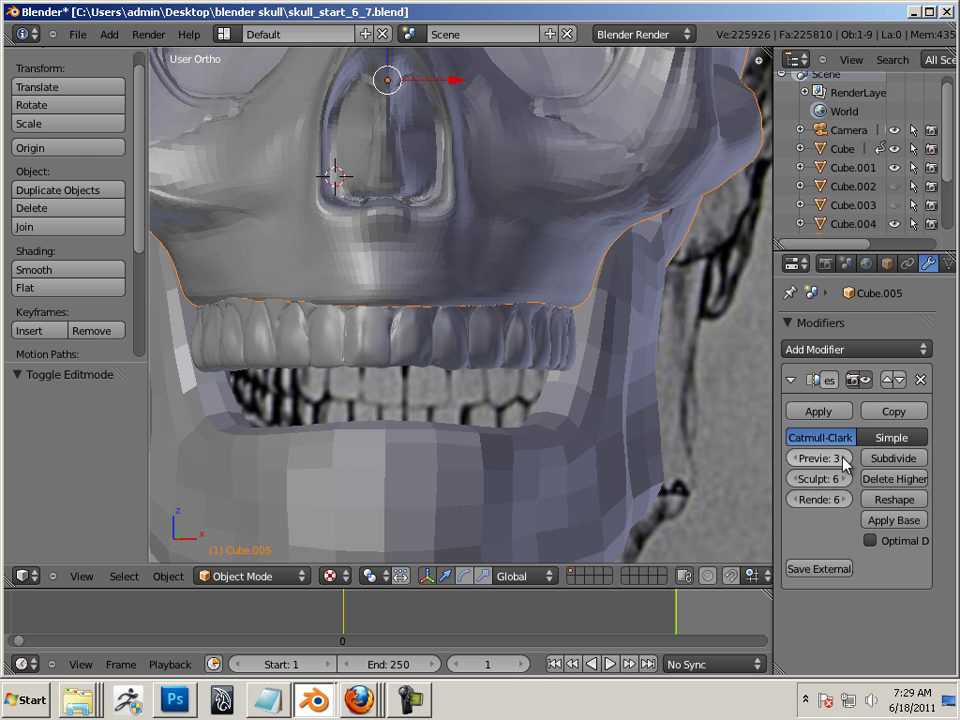
left_click(845, 458)
left_click(845, 458)
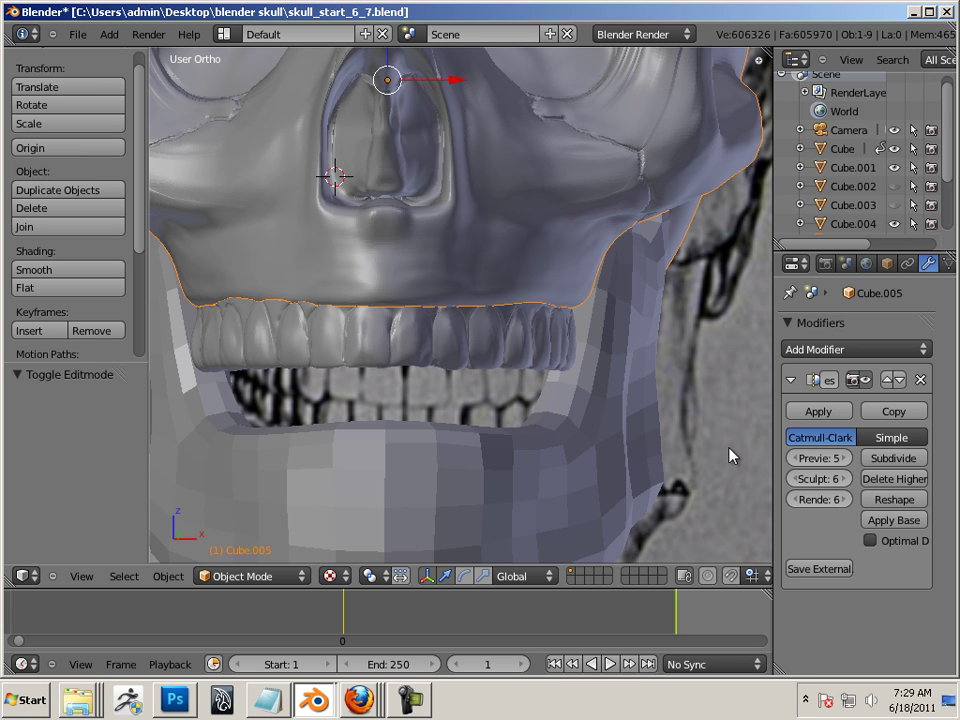
Step: Select the teeth band and set its Multires levels to Sculpt 4 and Preview 3
right_click(467, 354)
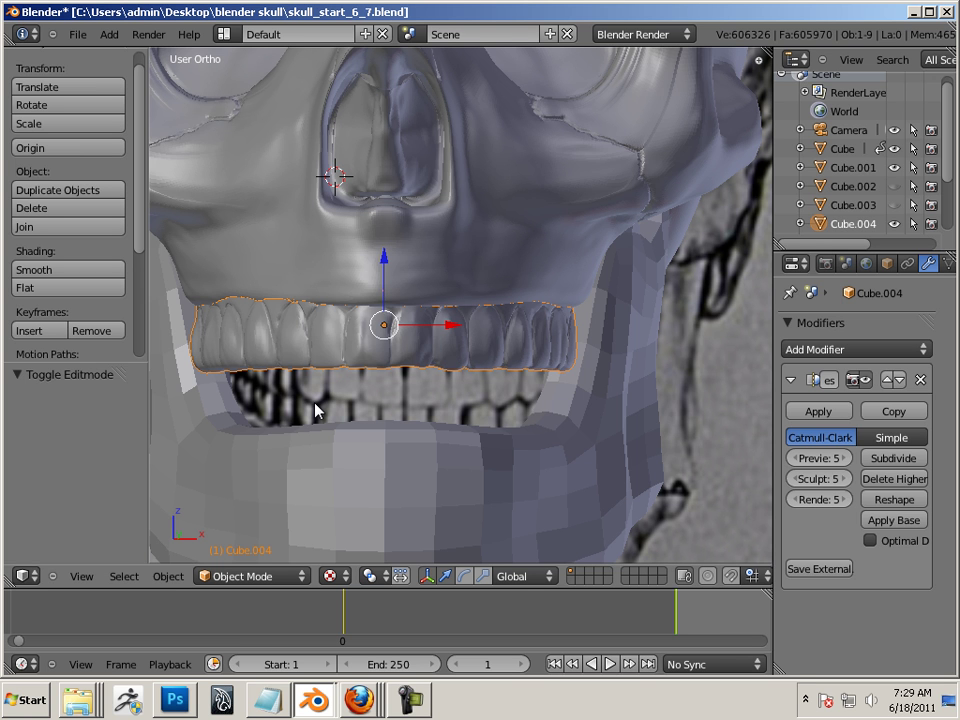
left_click(797, 483)
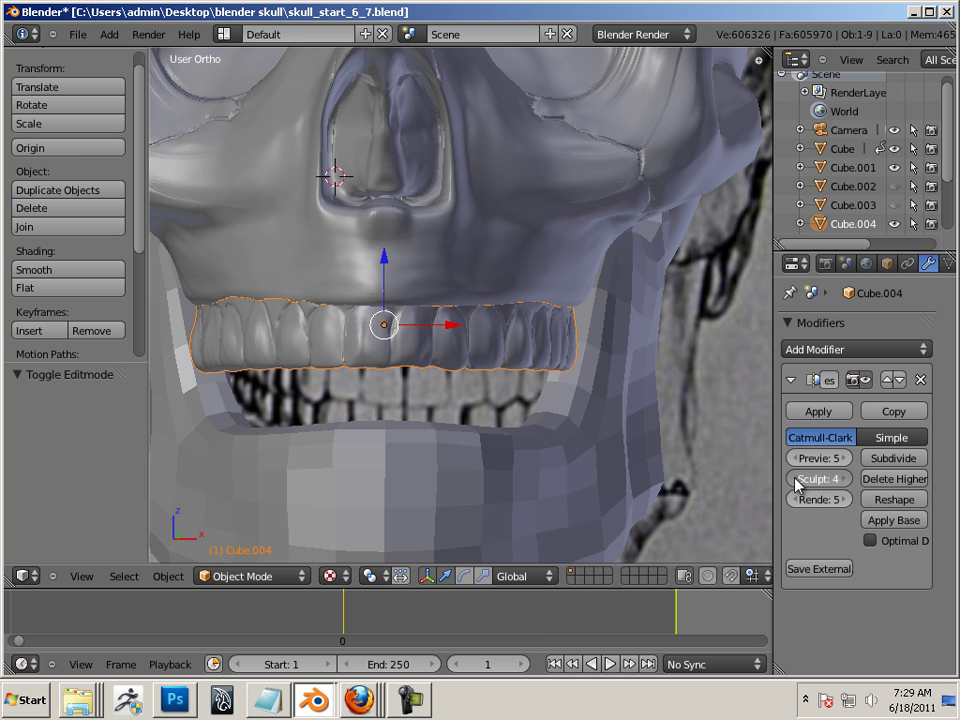
left_click(797, 483)
left_click(797, 483)
left_click(797, 483)
left_click(845, 481)
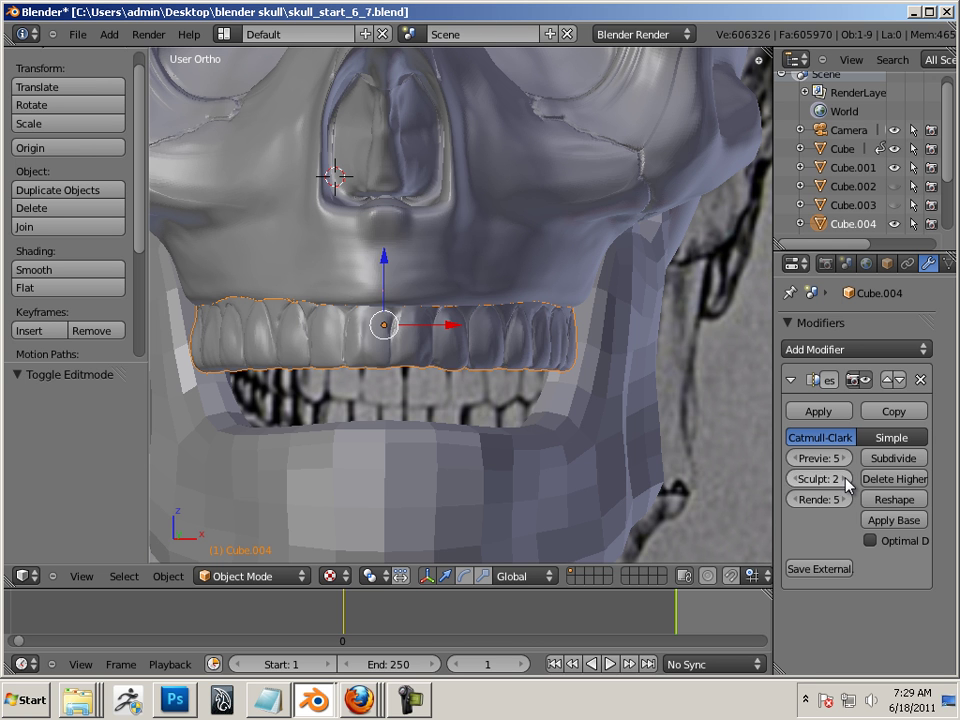
left_click(845, 481)
left_click(845, 481)
left_click(799, 462)
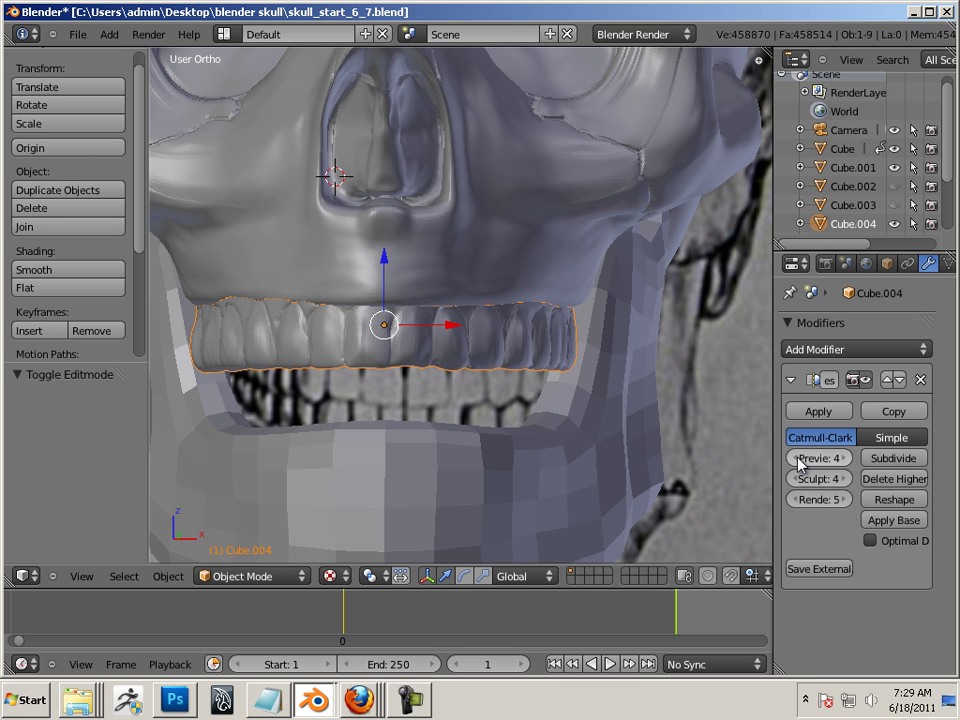
left_click(797, 462)
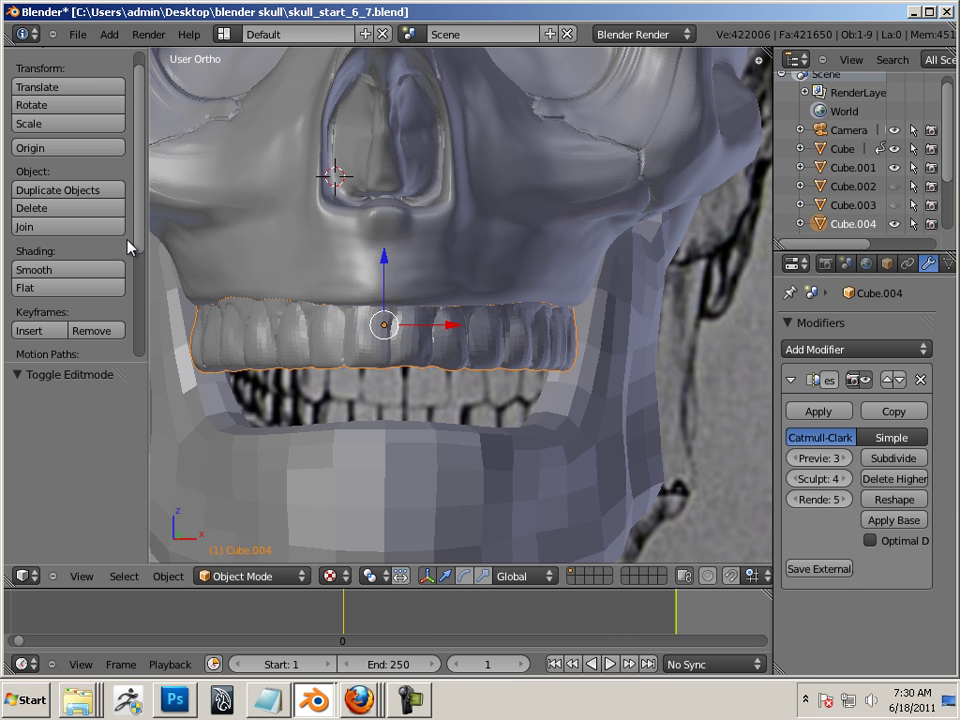
Step: Put the teeth band in Sculpt Mode, enlarge the Grab brush to radius 86, and fit the band to the jaw from the front view
left_click(218, 577)
left_click(266, 516)
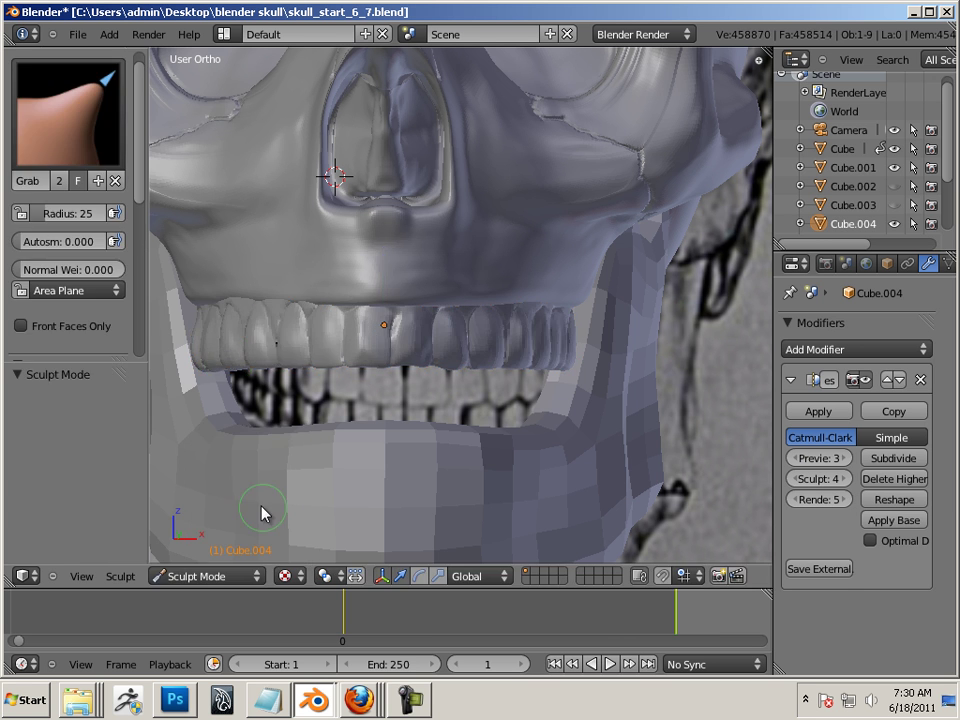
key("bracketright")
key("bracketright")
key("bracketright")
key("bracketright")
key("bracketright")
key("bracketright")
key("bracketright")
key("bracketright")
key("bracketright")
key("bracketright")
key("bracketright")
key("bracketright")
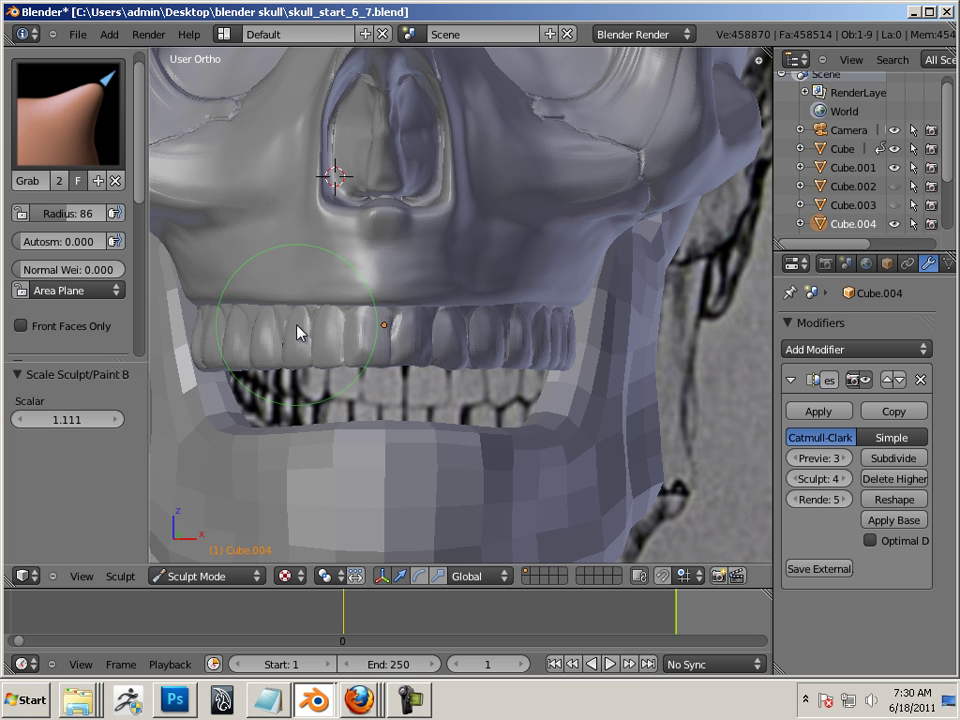
key("KP_1")
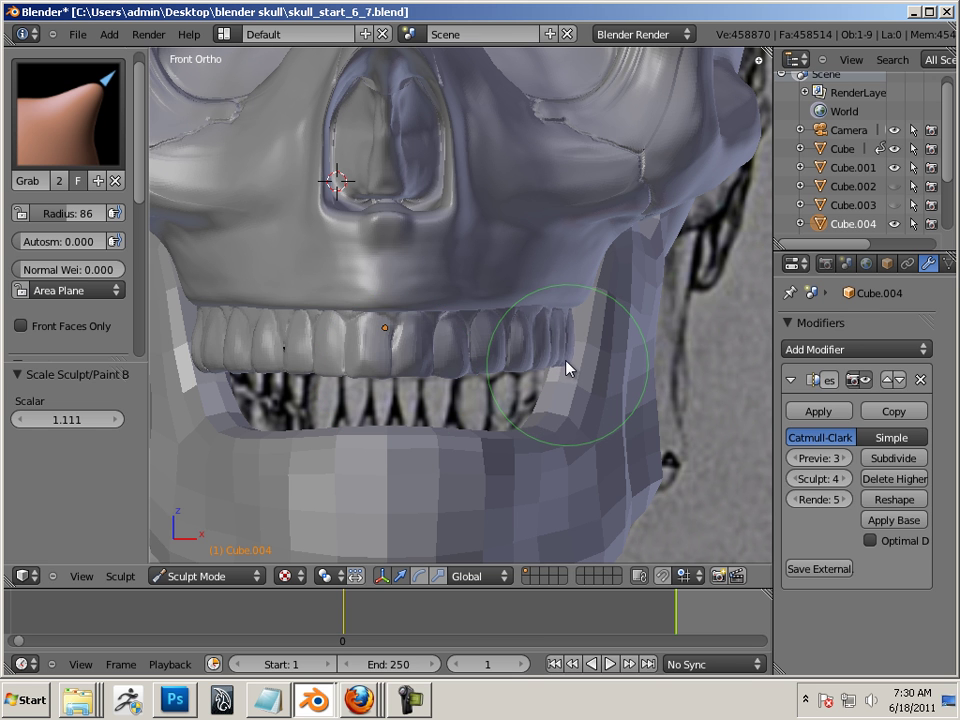
Step: Turn on X mirror symmetry and pull both outer ends of the teeth band inward with the Grab brush
left_click(103, 162)
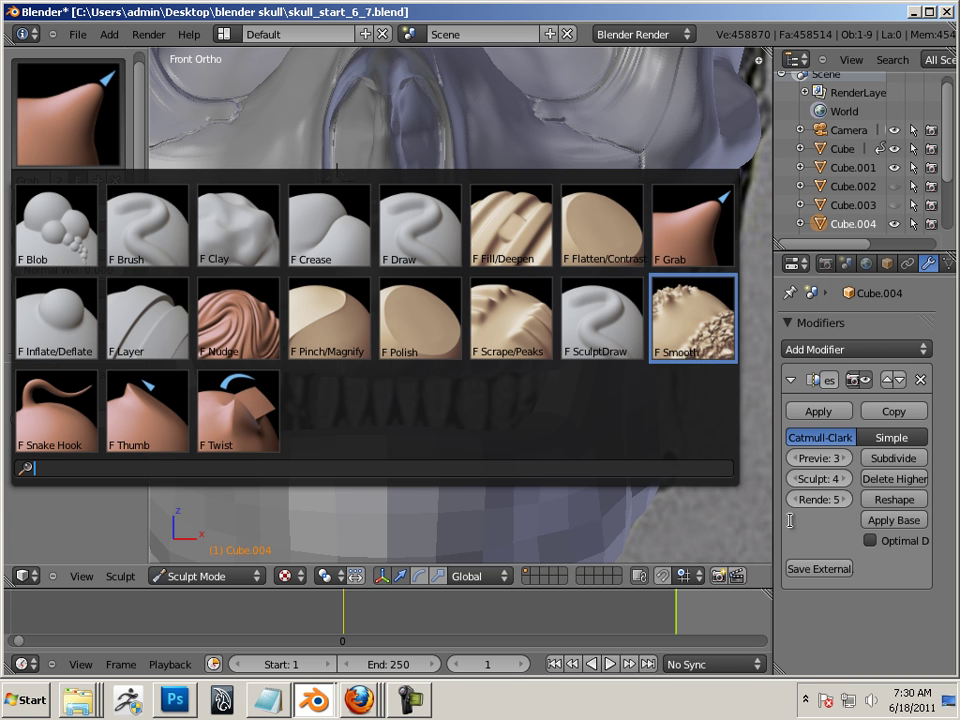
left_click(807, 630)
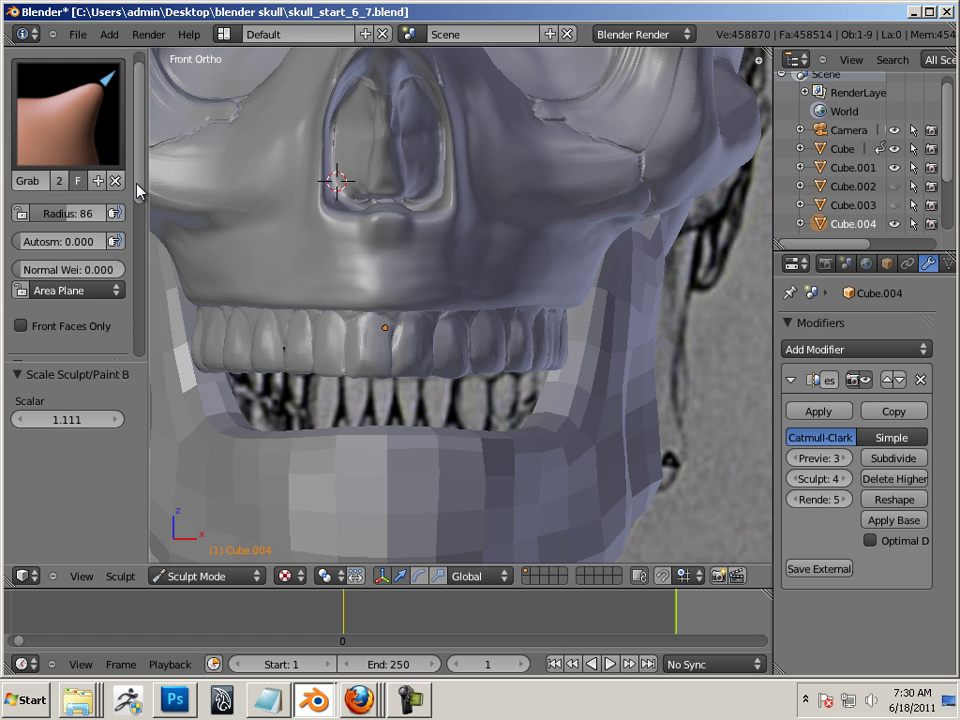
left_click_drag(137, 190, 128, 315)
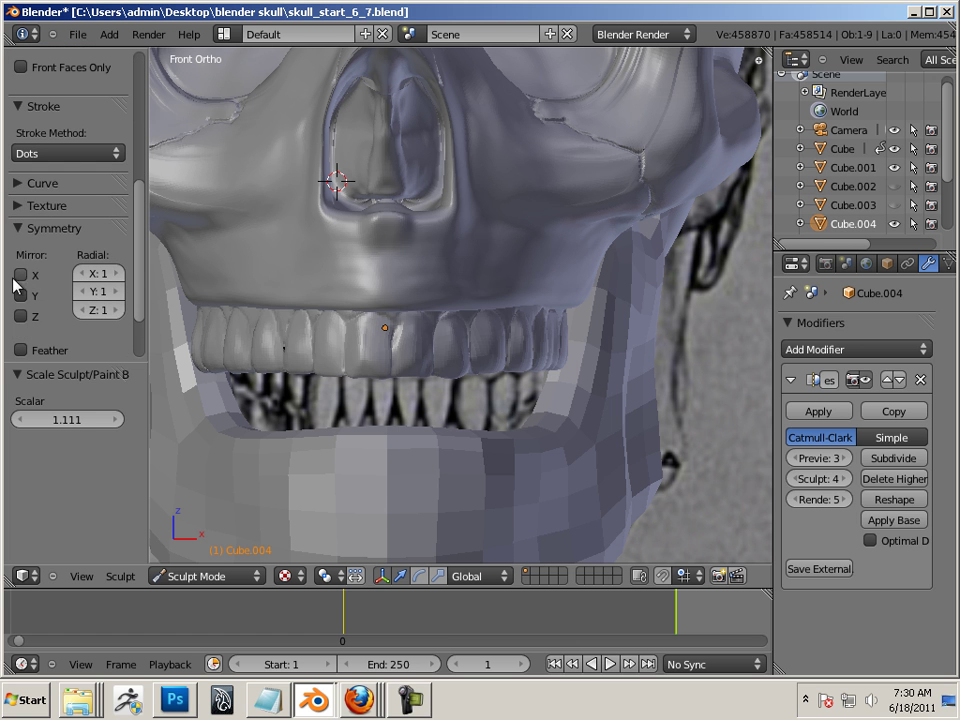
left_click(535, 366)
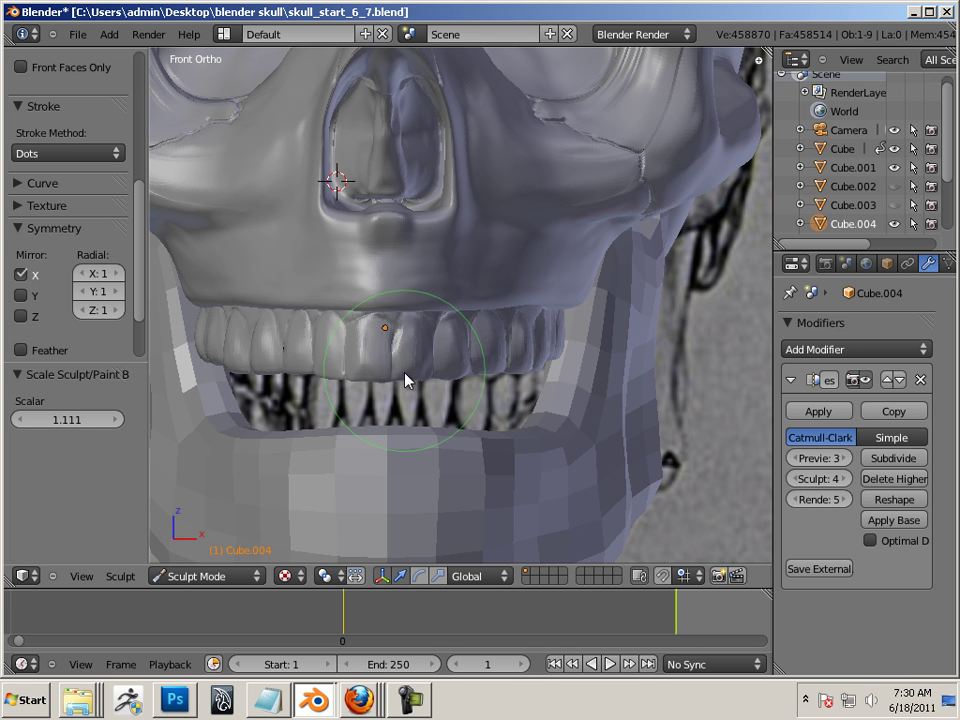
Step: Pull the lower edges of the central front teeth down with a smaller mirrored Grab brush
key("bracketleft")
key("bracketleft")
key("bracketleft")
key("bracketleft")
key("bracketleft")
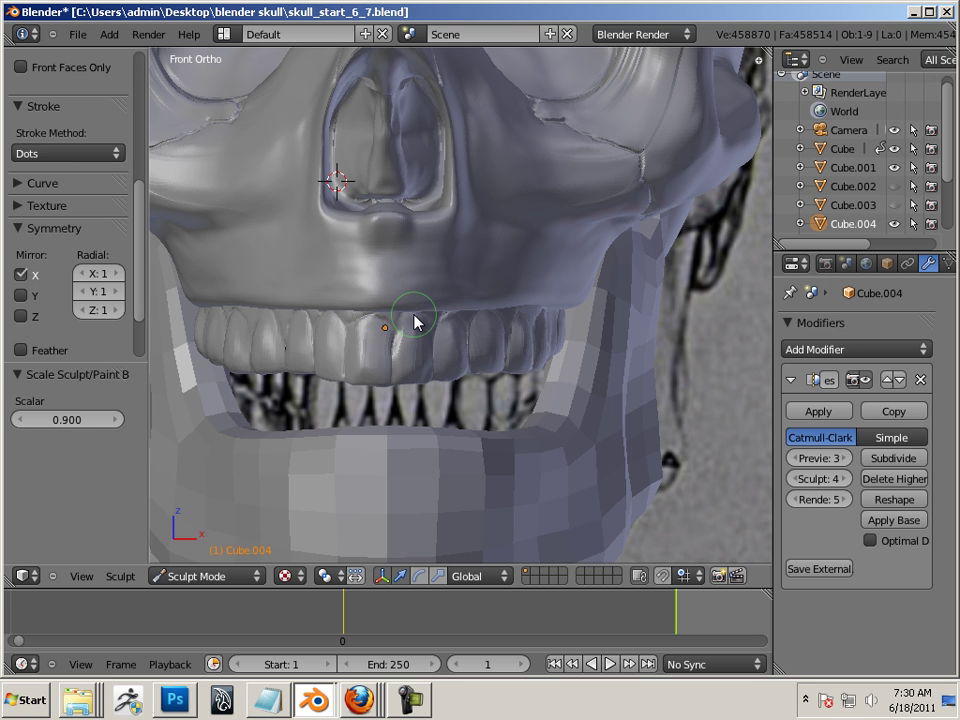
Step: Turn off X mirror symmetry for sculpting and set the teeth band's Multires Sculpt level to 5
left_click(21, 275)
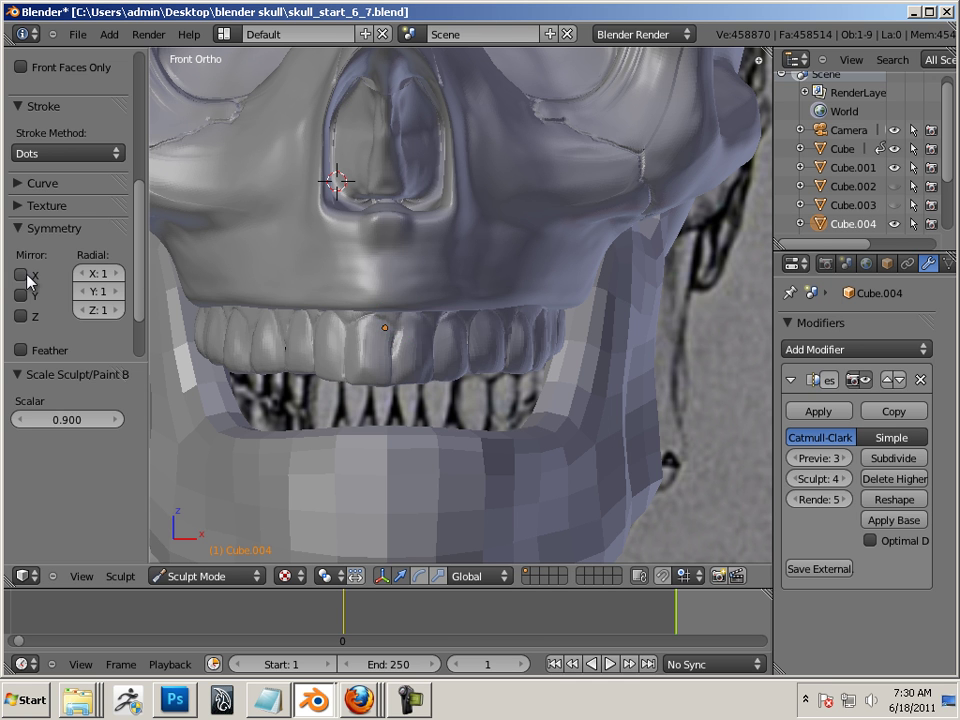
key("bracketright")
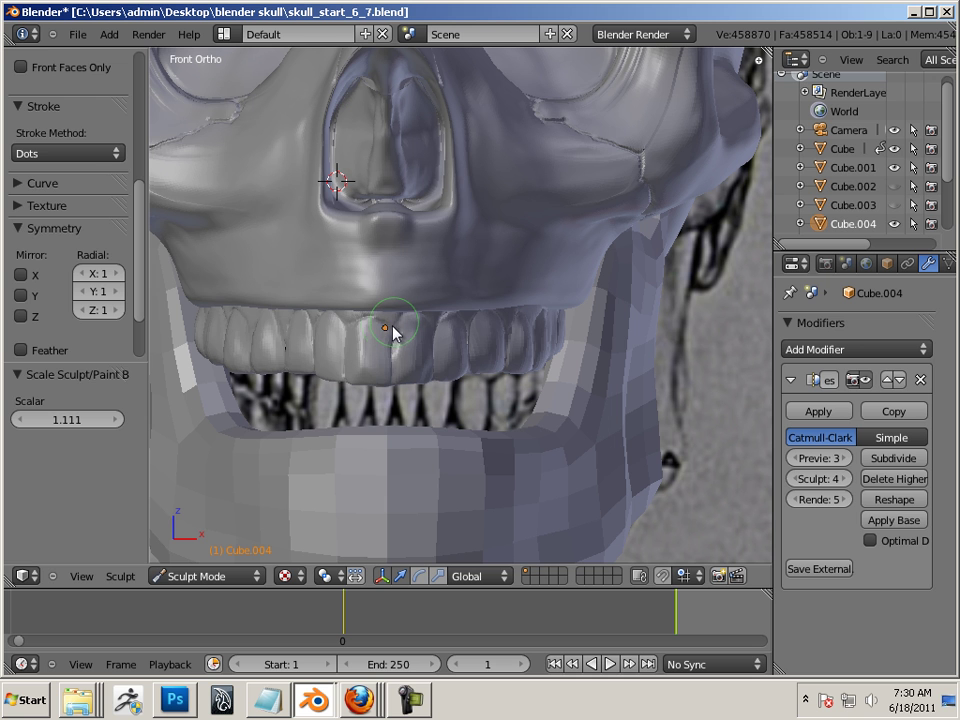
key("bracketleft")
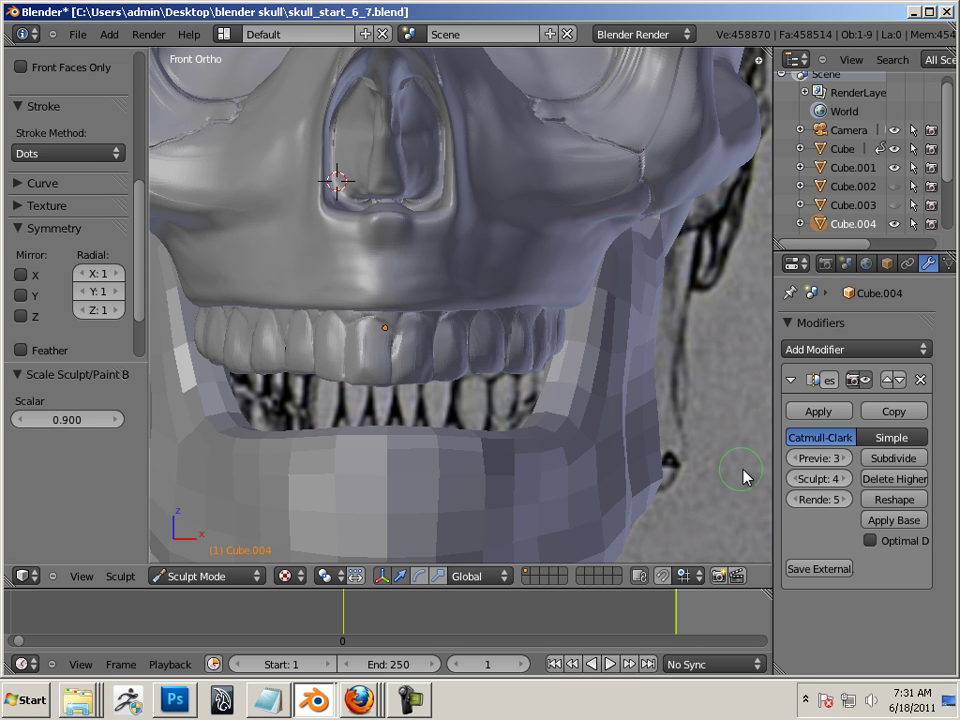
left_click(797, 481)
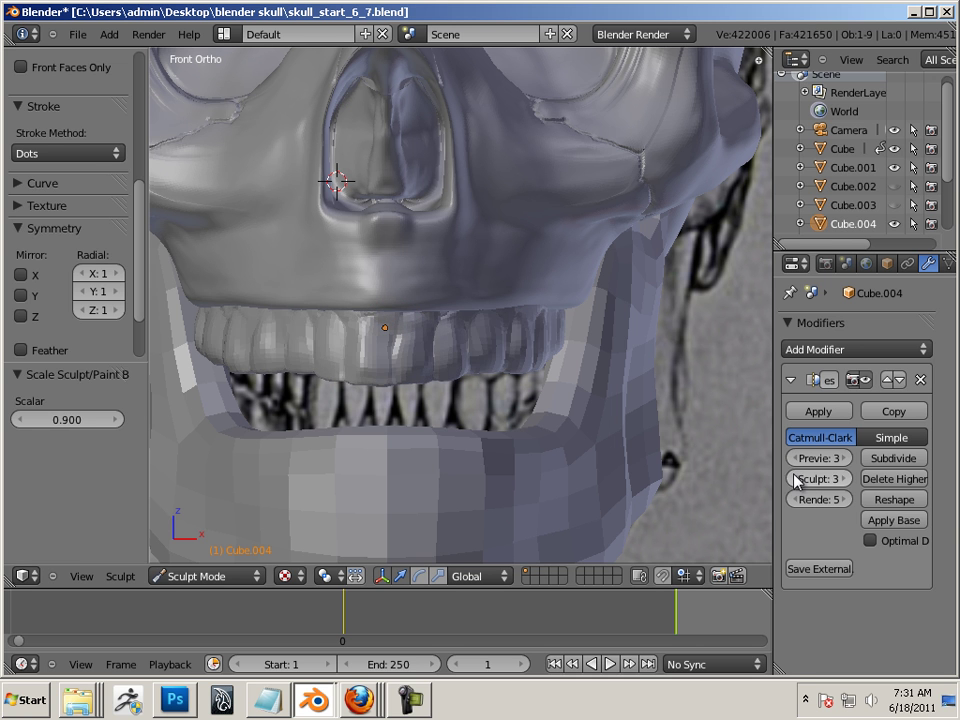
left_click(797, 481)
left_click(840, 479)
key("bracketright")
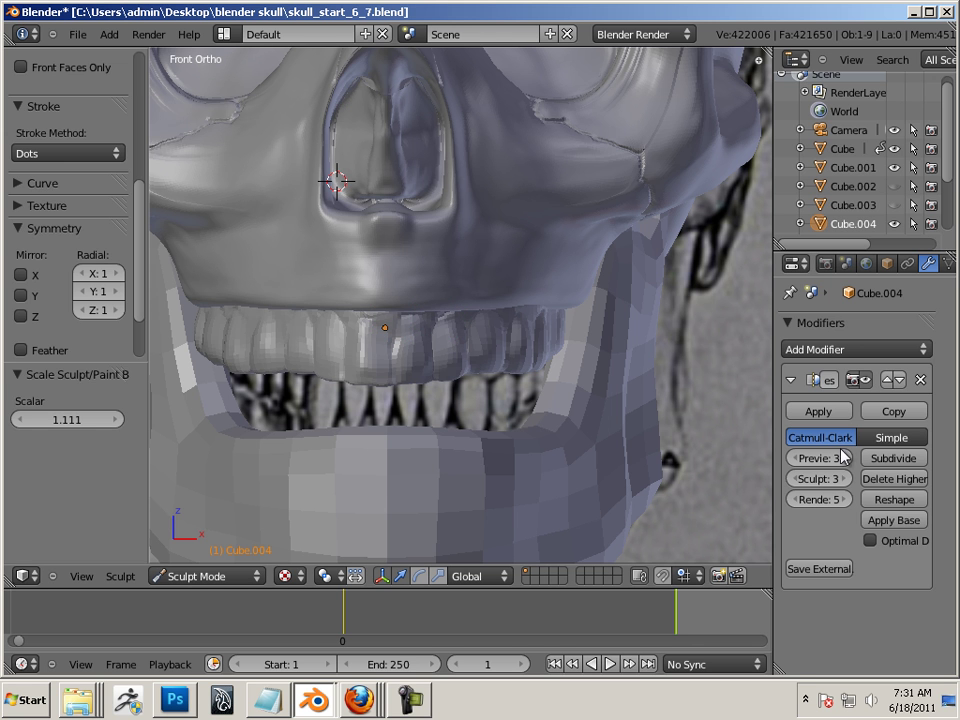
left_click(846, 480)
left_click(846, 480)
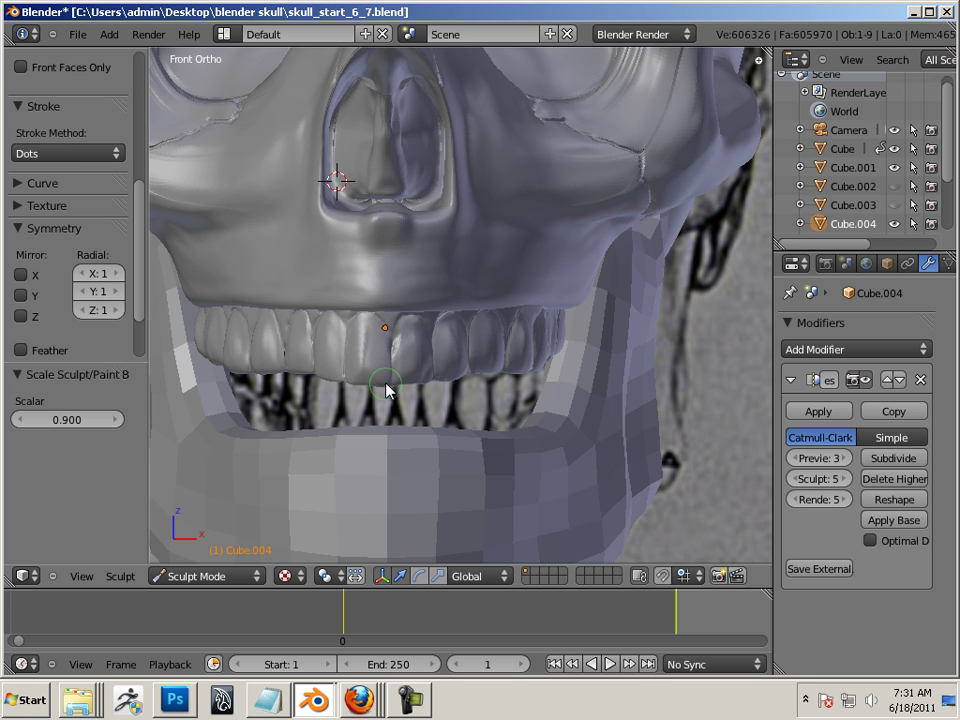
Step: Reshape the central front tooth beside the midline with an enlarged, unmirrored Grab brush
key("bracketright")
key("bracketright")
key("bracketright")
key("bracketright")
key("bracketright")
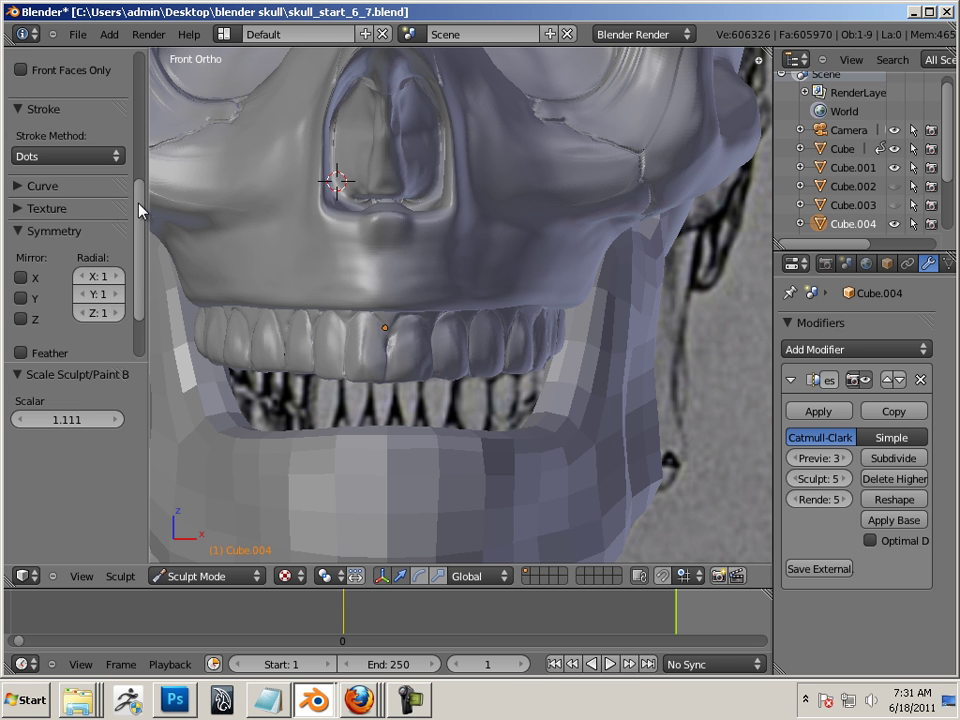
Step: Set the Multires Preview level to 5 and polish the central front tooth with the Polish brush at radius 13
left_click_drag(139, 208, 122, 60)
left_click(93, 148)
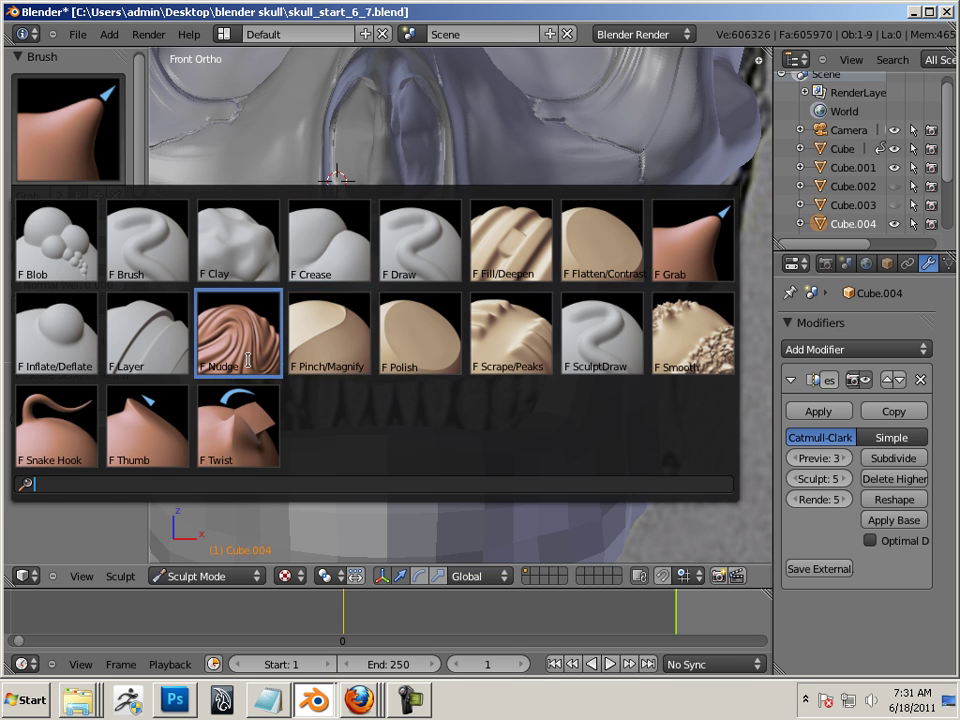
left_click(416, 347)
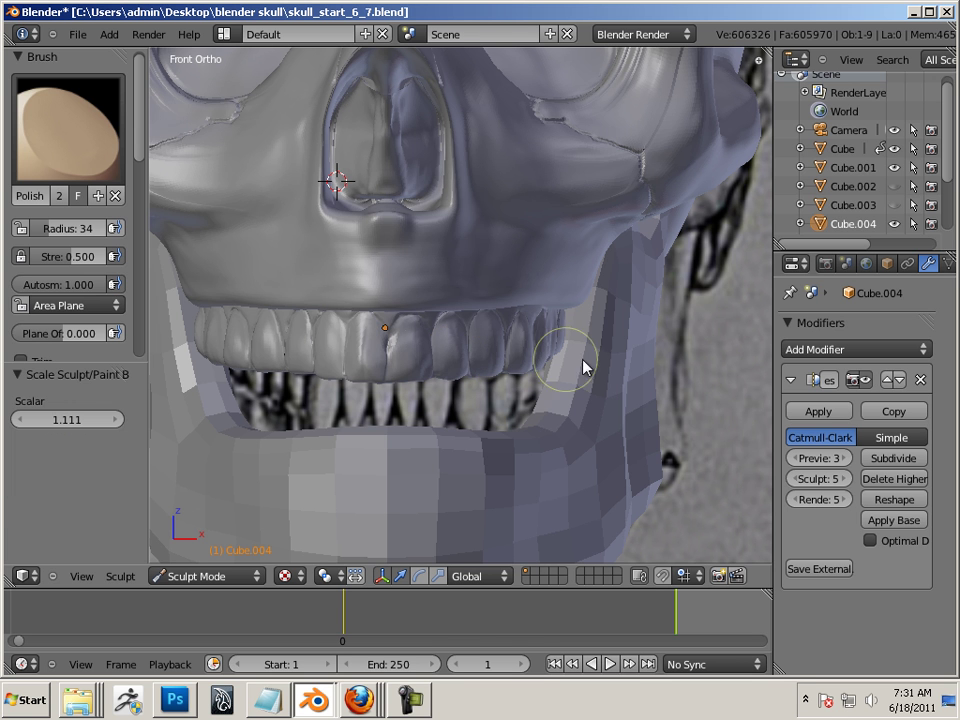
left_click(845, 459)
left_click(845, 459)
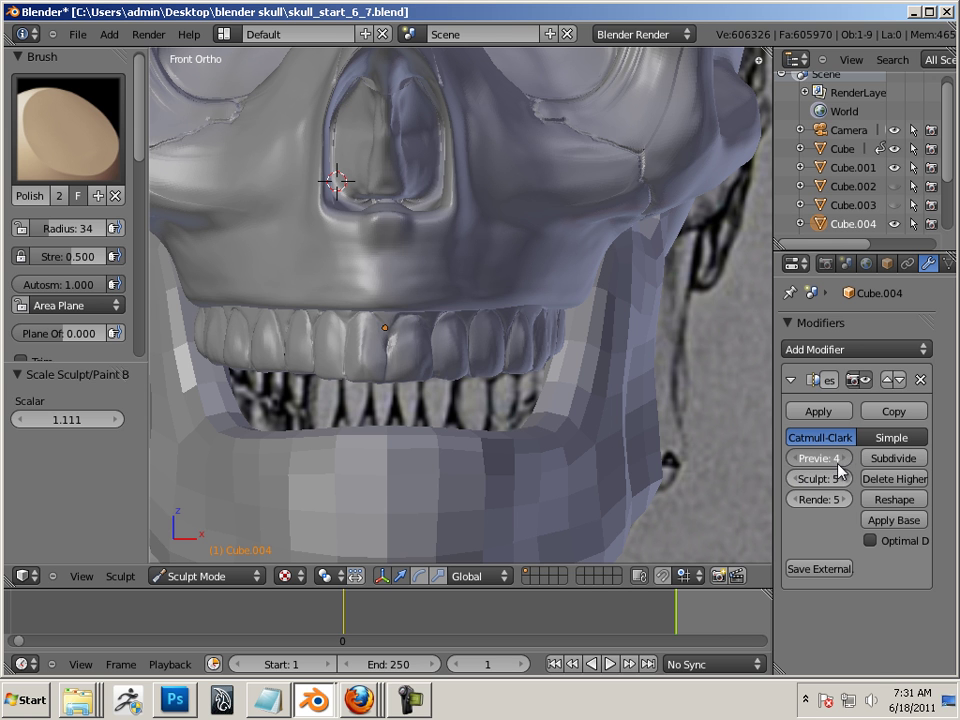
key("bracketleft")
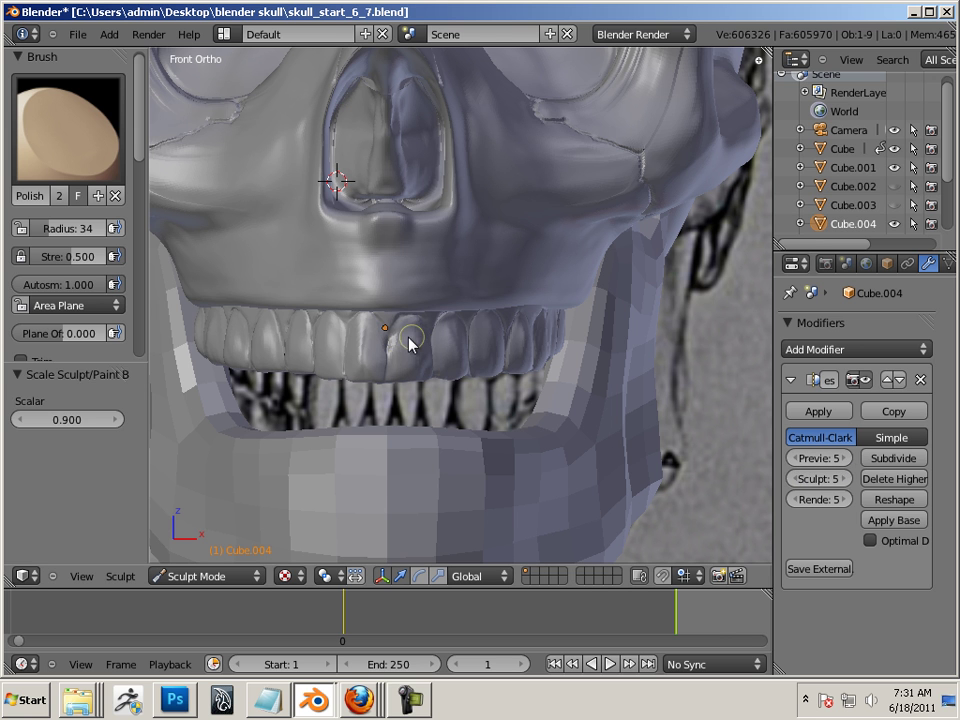
mouse_move(406, 353)
left_mouse_down()
mouse_move(416, 338)
mouse_move(416, 373)
mouse_move(424, 362)
left_mouse_up()
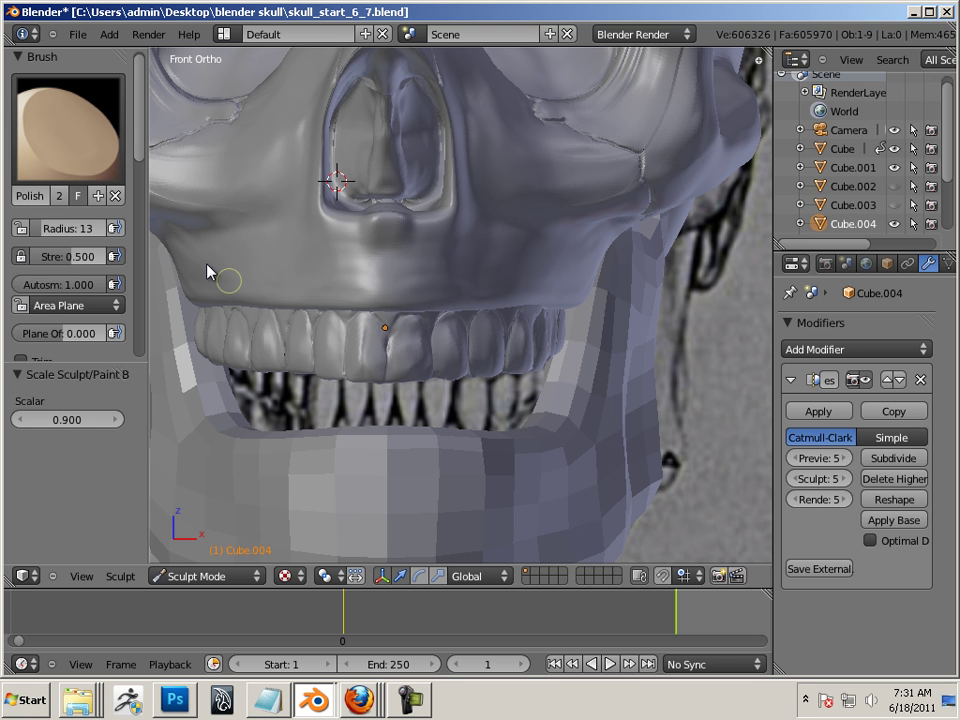
Step: Lower the Polish brush strength to 0.253 and polish the tooth surfaces along both sides of the band
left_click_drag(64, 257, 45, 257)
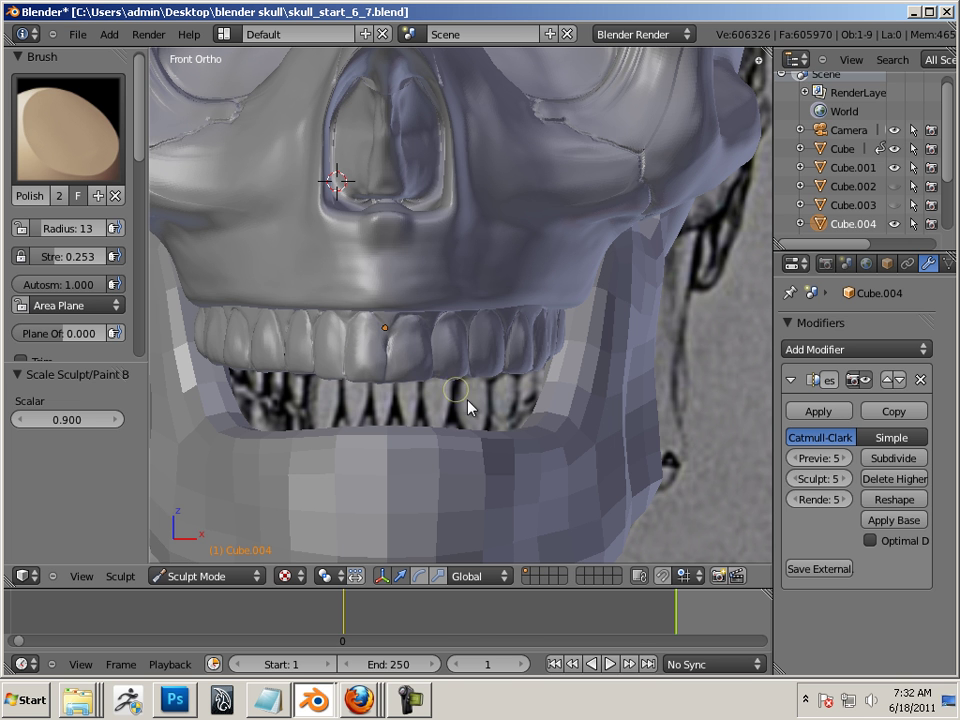
middle_click_drag(484, 420, 399, 369)
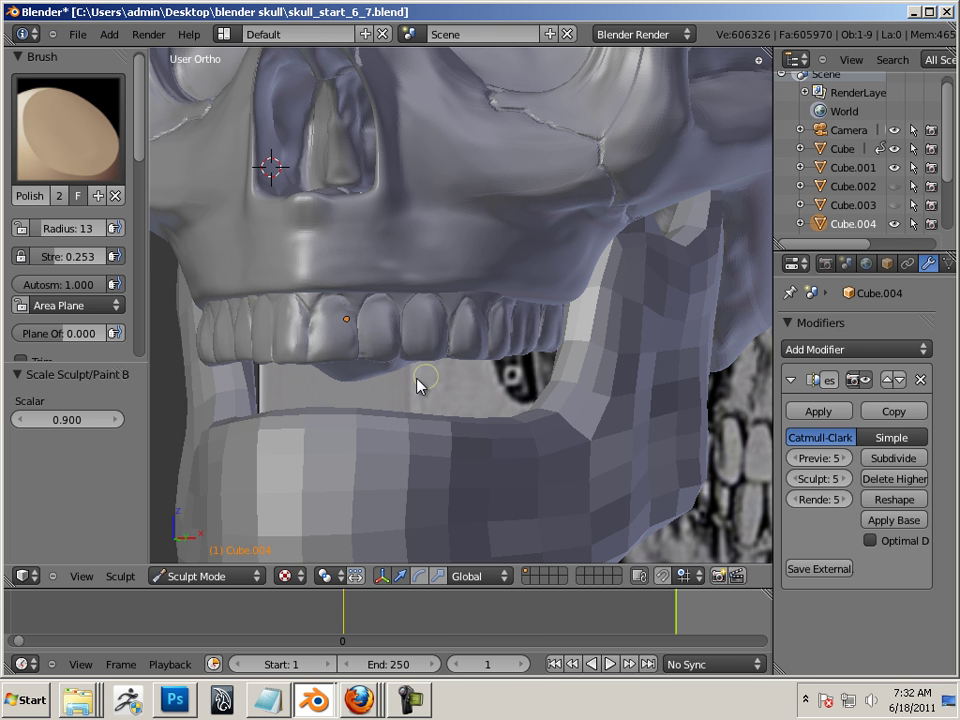
middle_click_drag(418, 385, 371, 349)
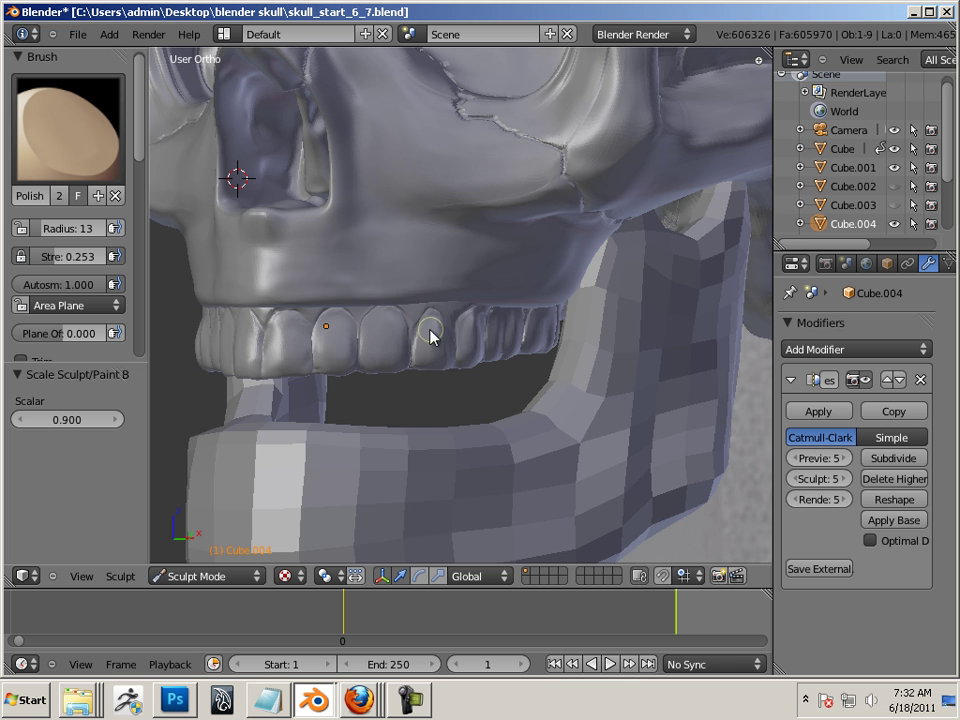
middle_click_drag(435, 390, 426, 343)
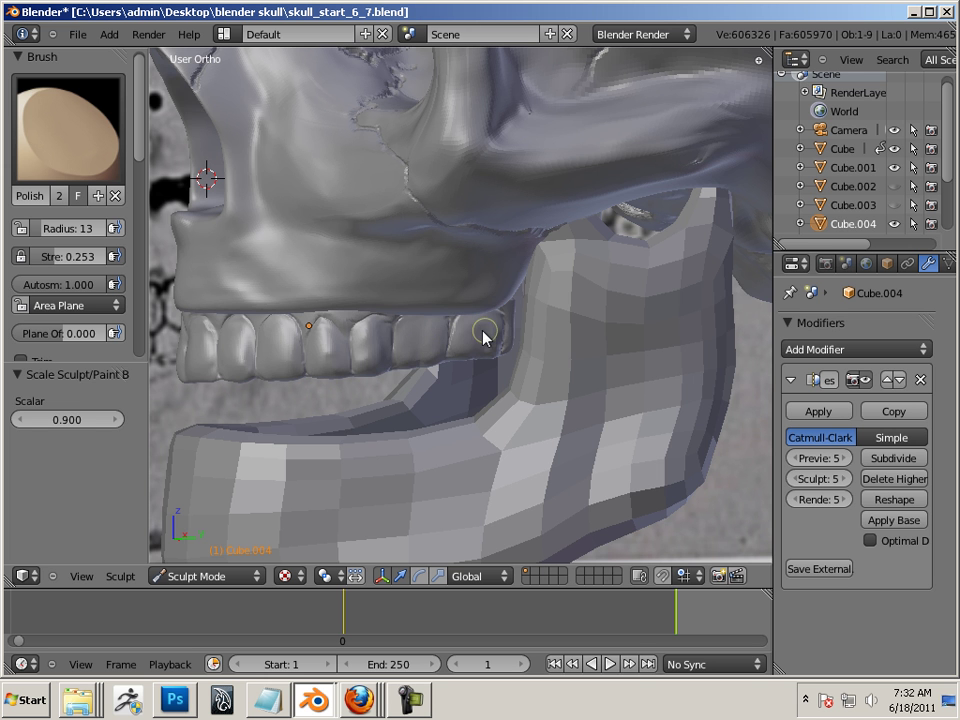
middle_click_drag(313, 418, 435, 347)
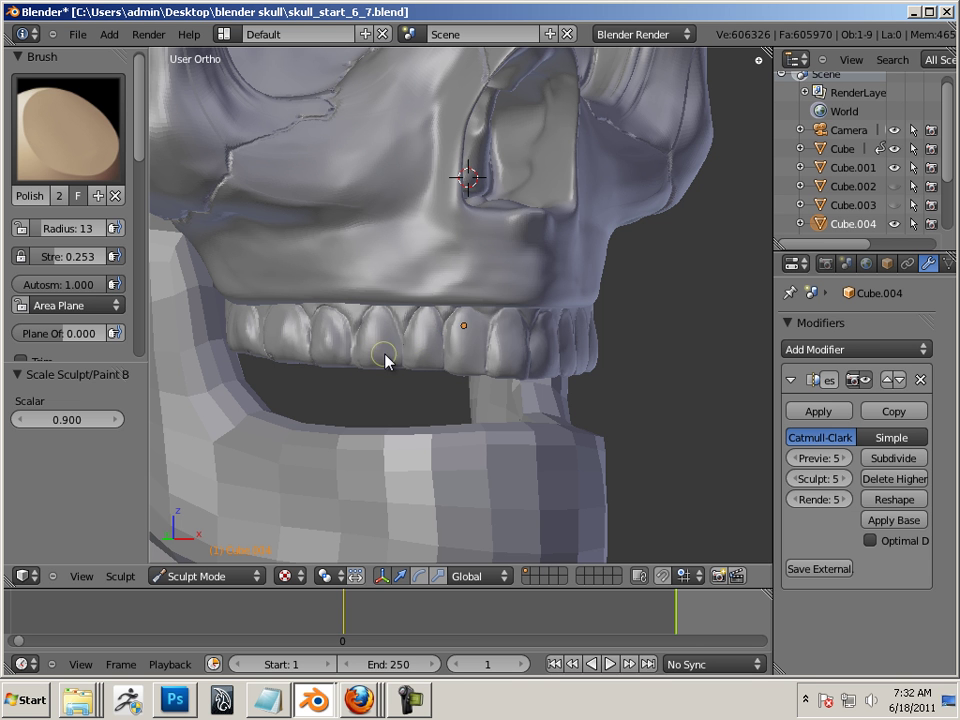
middle_click_drag(385, 362, 405, 336)
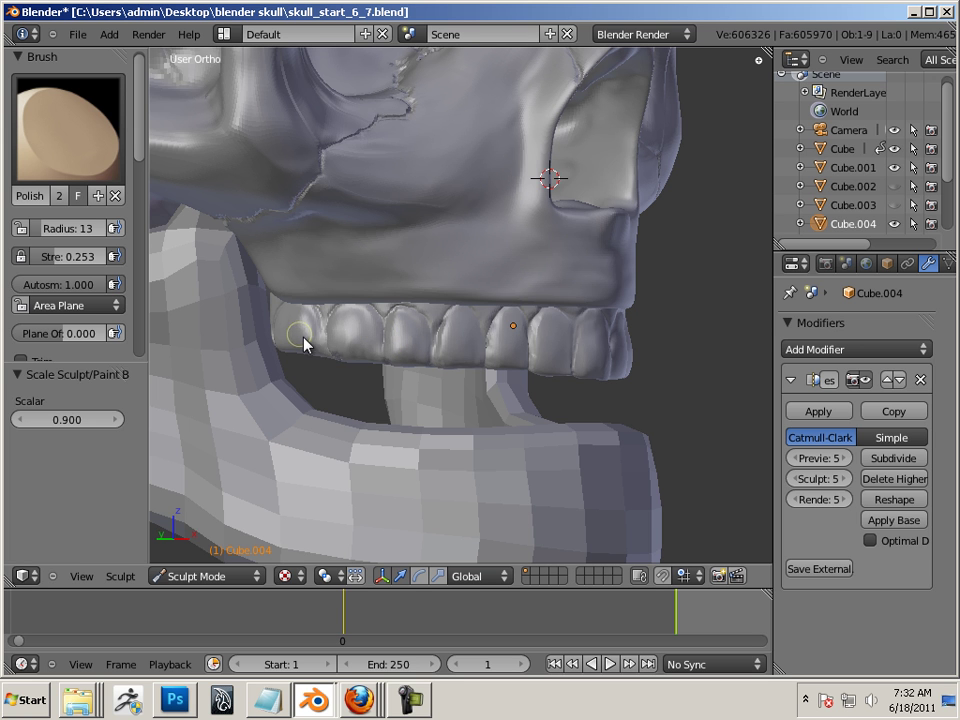
mouse_move(354, 343)
middle_mouse_down()
mouse_move(364, 401)
mouse_move(291, 386)
mouse_move(306, 360)
middle_mouse_up()
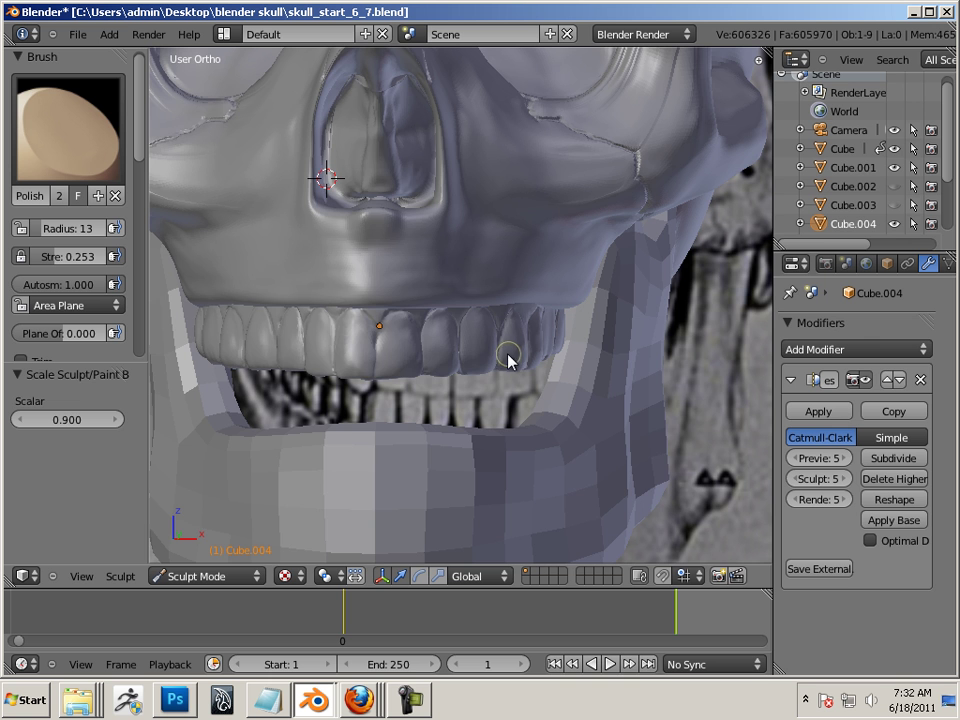
Step: Carve a deeper groove between the two central front teeth from the front view, using a small Draw brush in Subtract mode
scroll(595, 365, "down", 2)
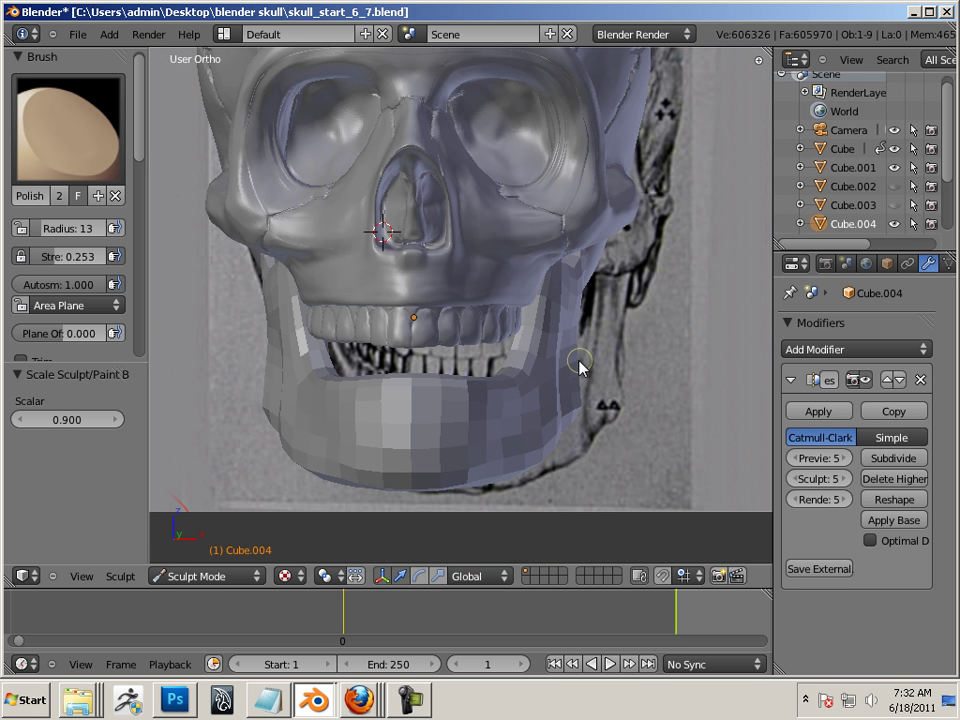
scroll(579, 366, "down", 1)
key("KP_1")
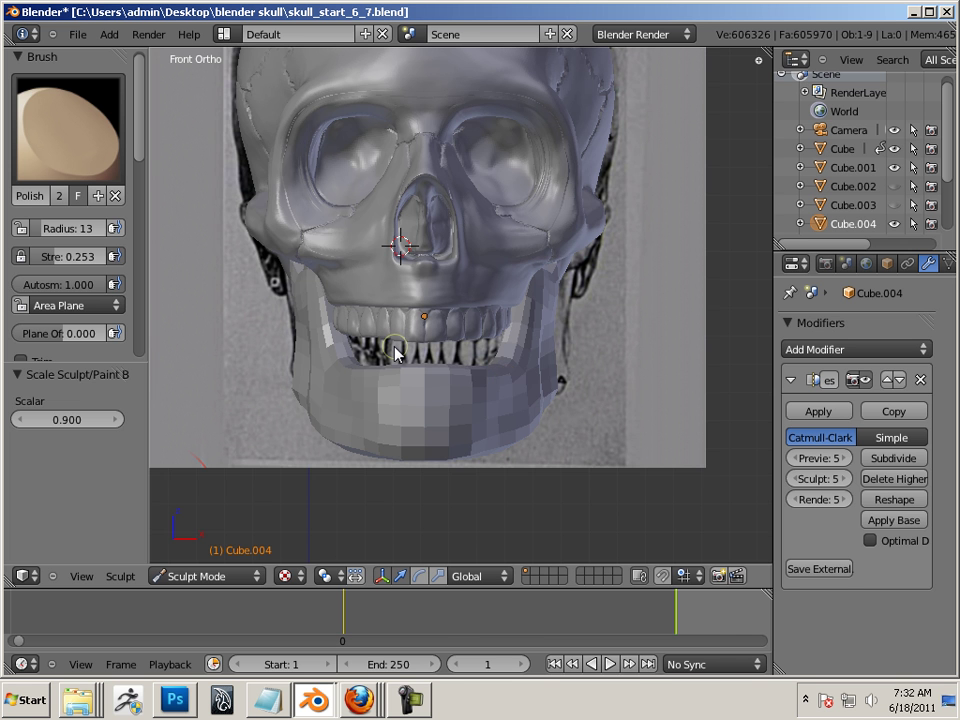
scroll(505, 385, "up", 3)
middle_click_drag(489, 392, 549, 375, "shift")
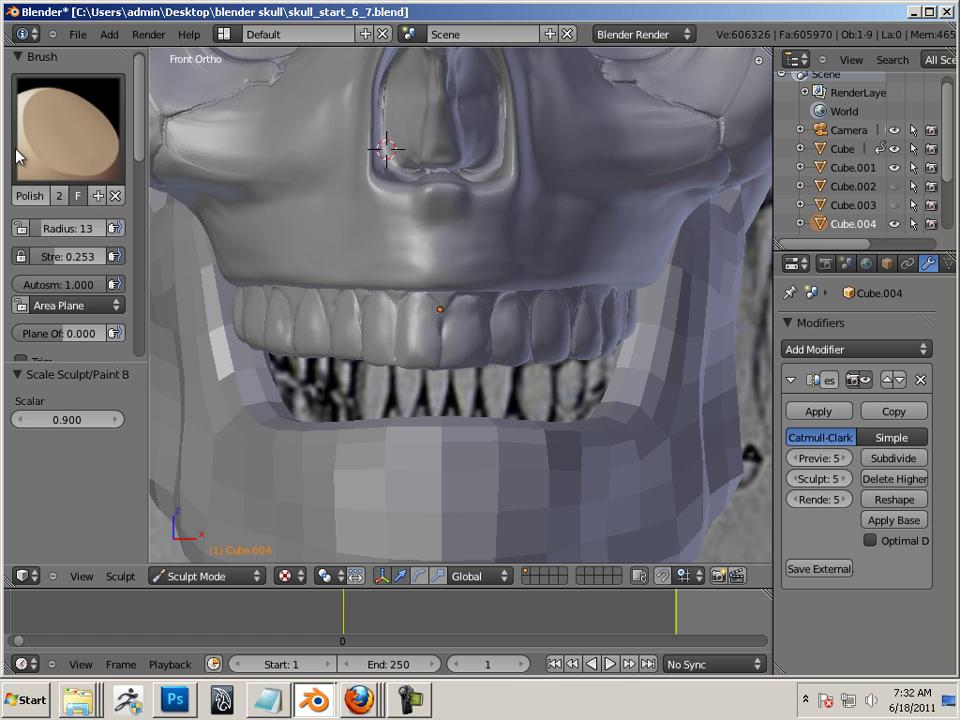
left_click(17, 152)
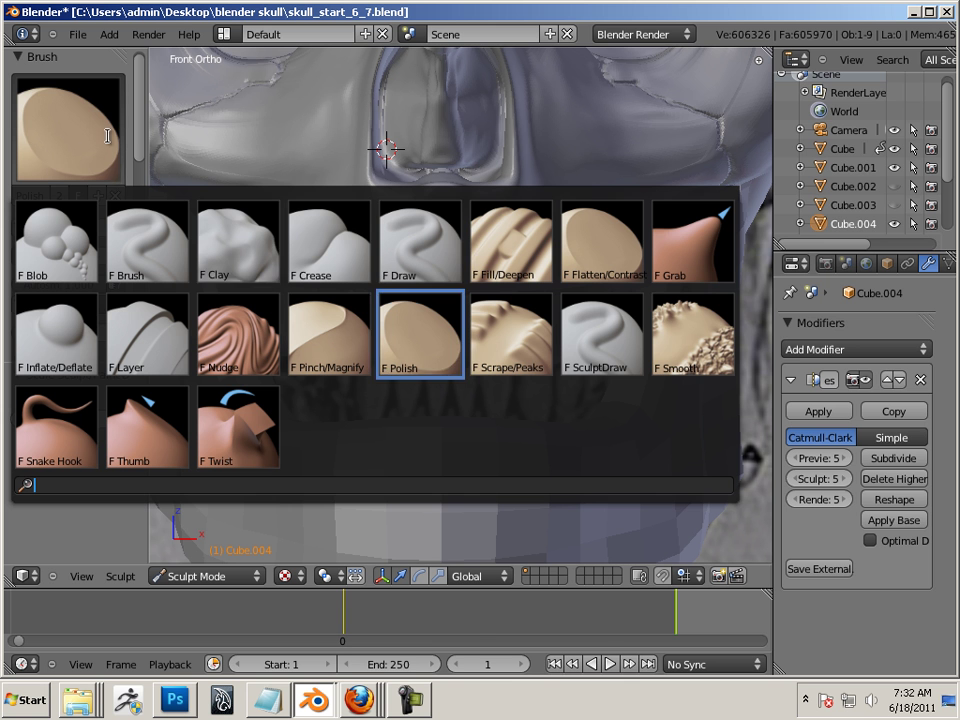
left_click(423, 267)
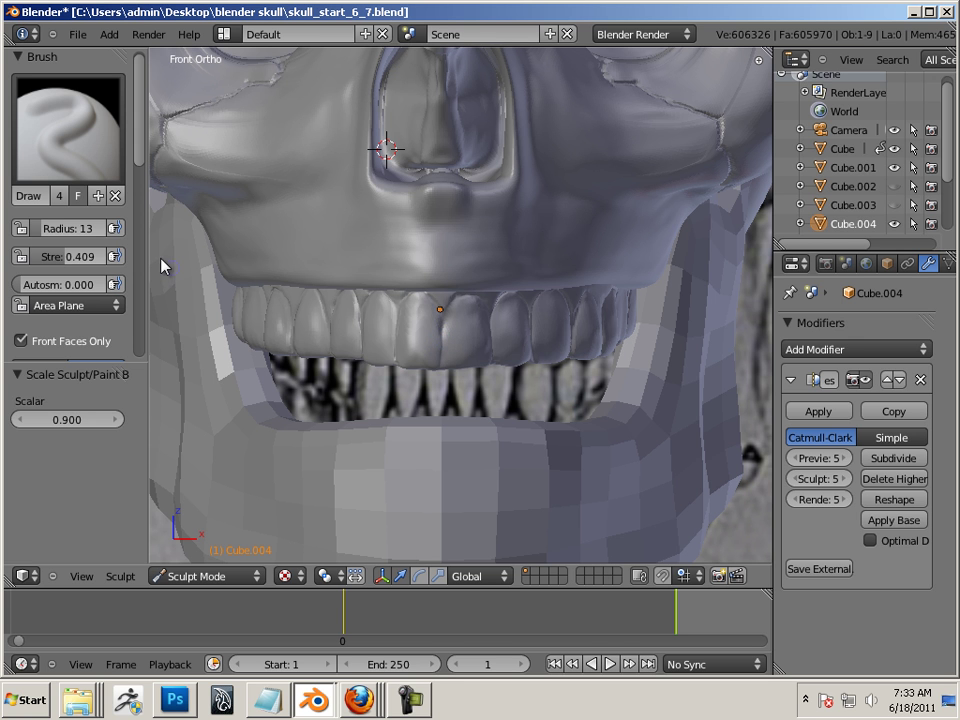
key("bracketleft")
key("bracketleft")
key("bracketleft")
key("bracketleft")
scroll(143, 195, "down", 3)
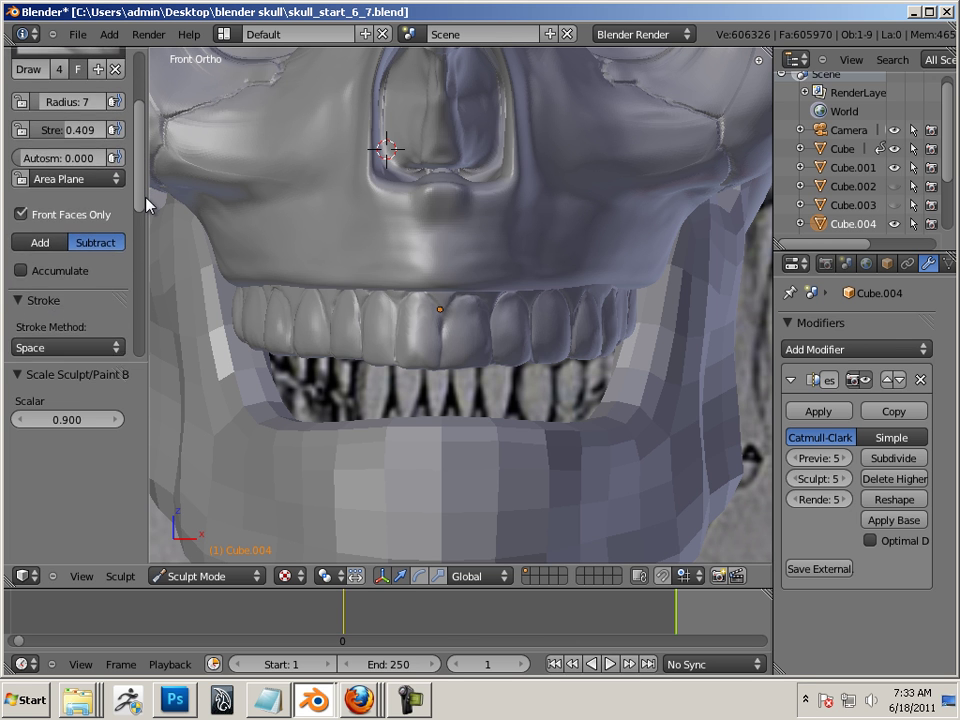
scroll(146, 205, "down", 3)
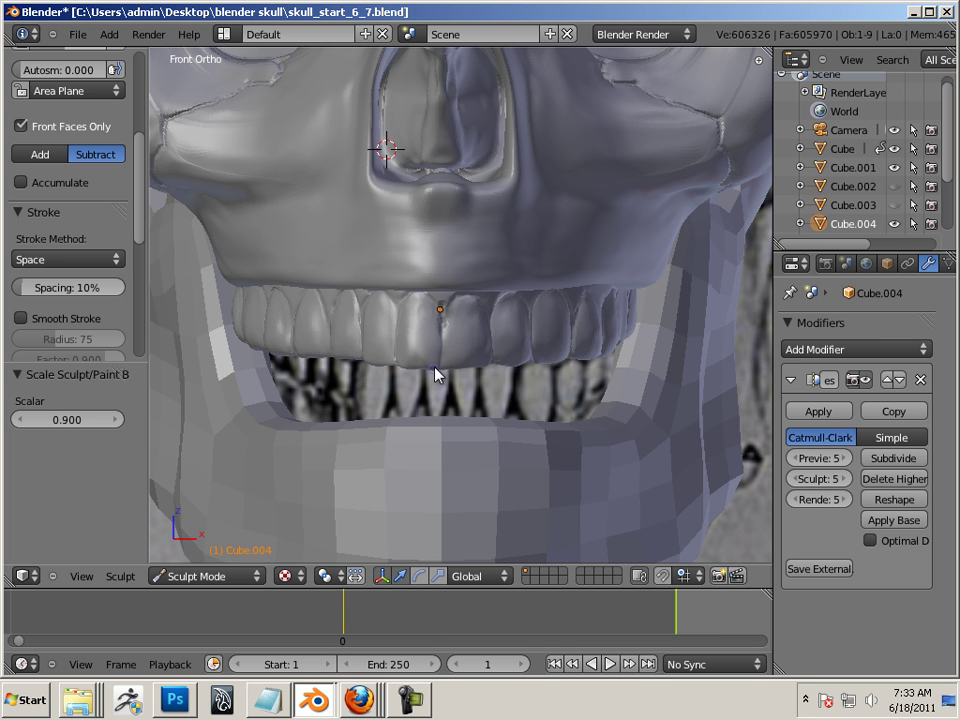
Step: Tighten the upper part of the groove between the central front teeth with an enlarged Pinch/Magnify brush in Pinch mode
scroll(460, 375, "up", 7)
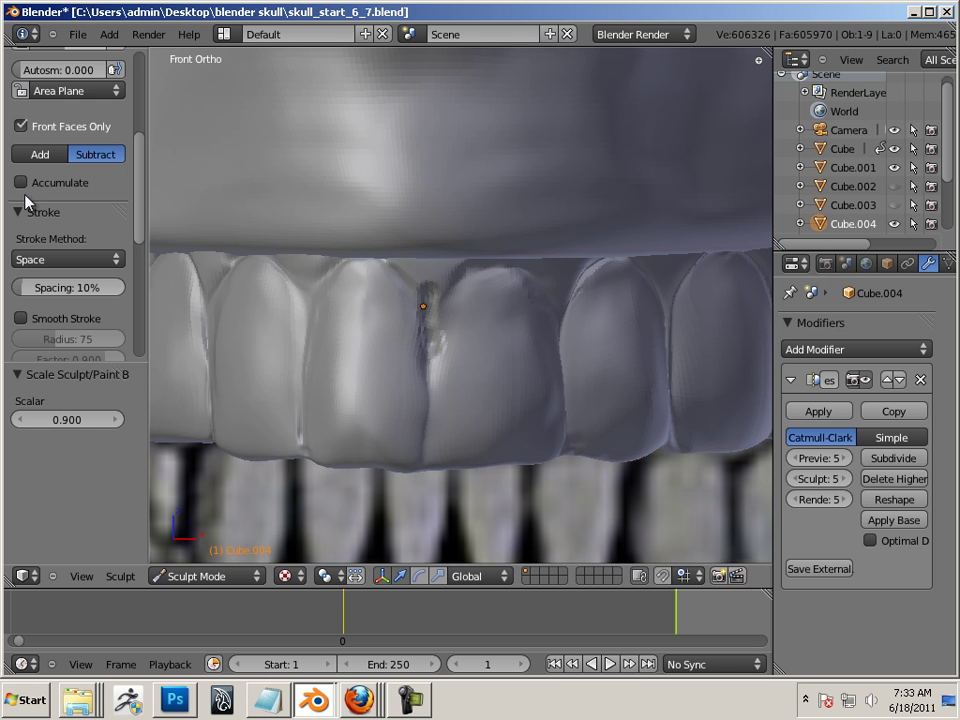
left_click_drag(143, 250, 139, 133)
left_click(105, 130)
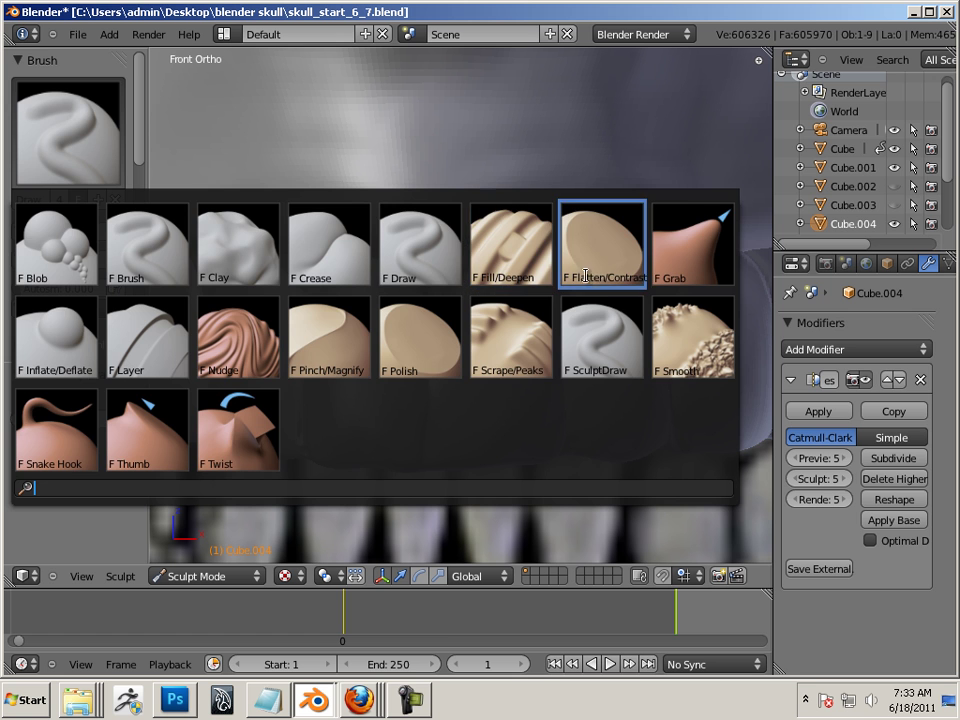
left_click(340, 336)
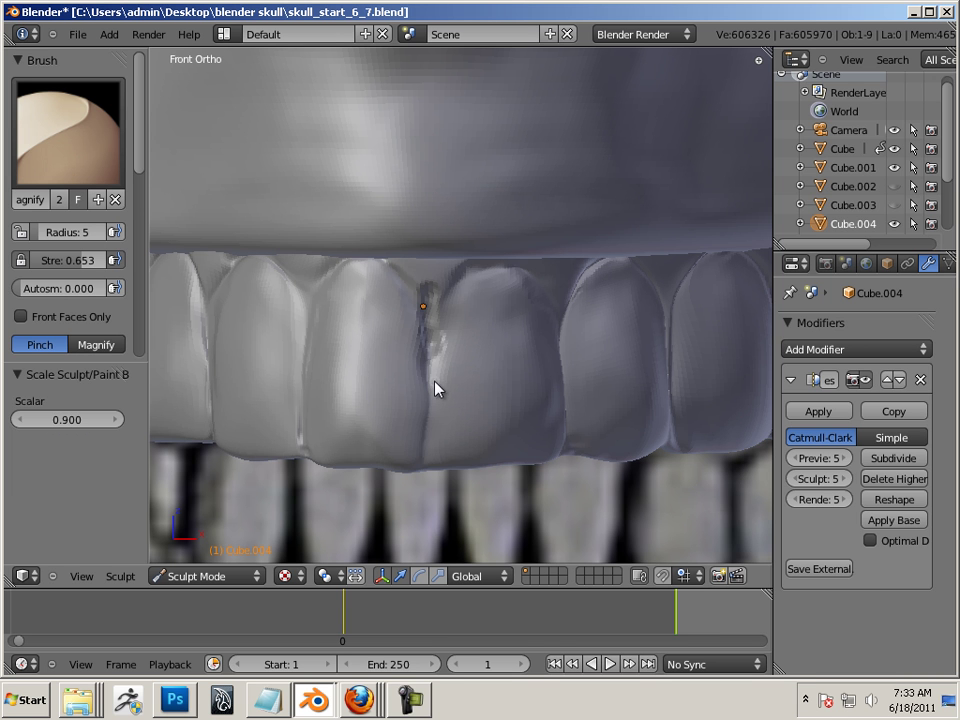
key("bracketright")
key("bracketright")
key("bracketright")
key("bracketright")
key("bracketright")
key("bracketright")
mouse_move(432, 330)
left_mouse_down()
mouse_move(444, 347)
mouse_move(424, 396)
mouse_move(426, 268)
mouse_move(429, 369)
mouse_move(438, 282)
left_mouse_up()
Step: Reduce the Pinch/Magnify brush to radius 23 and sharpen the rest of the groove between the central front teeth
key("bracketleft")
key("bracketleft")
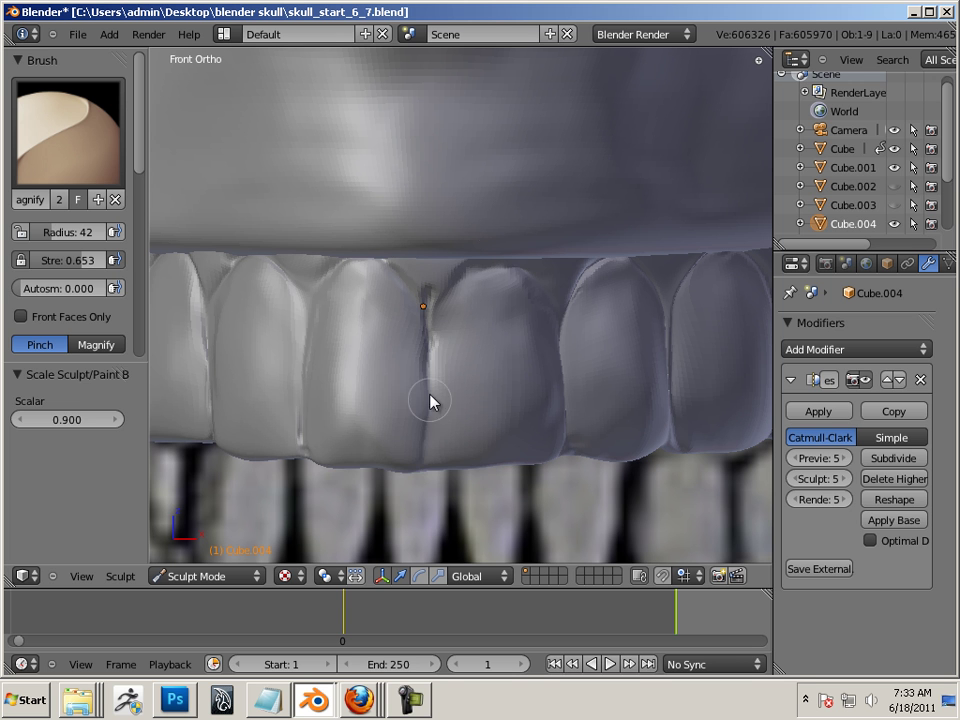
key("bracketleft")
key("bracketleft")
key("bracketleft")
key("bracketleft")
key("bracketleft")
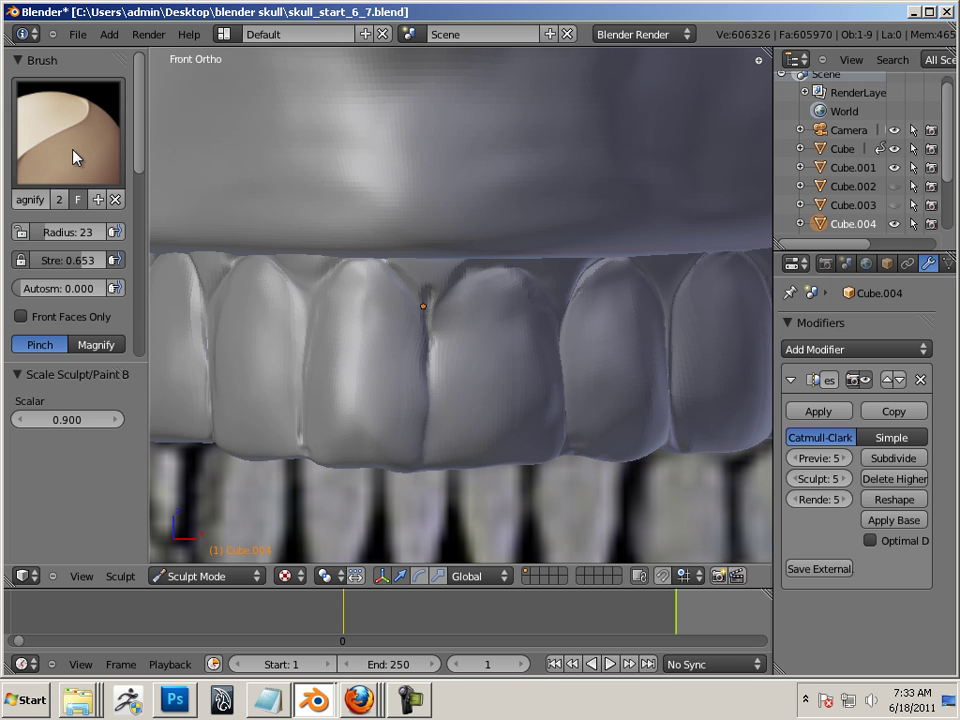
Step: Smooth the rough upper end of the groove between the central front teeth with the Smooth brush at radius 13
left_click(72, 152)
left_click(692, 337)
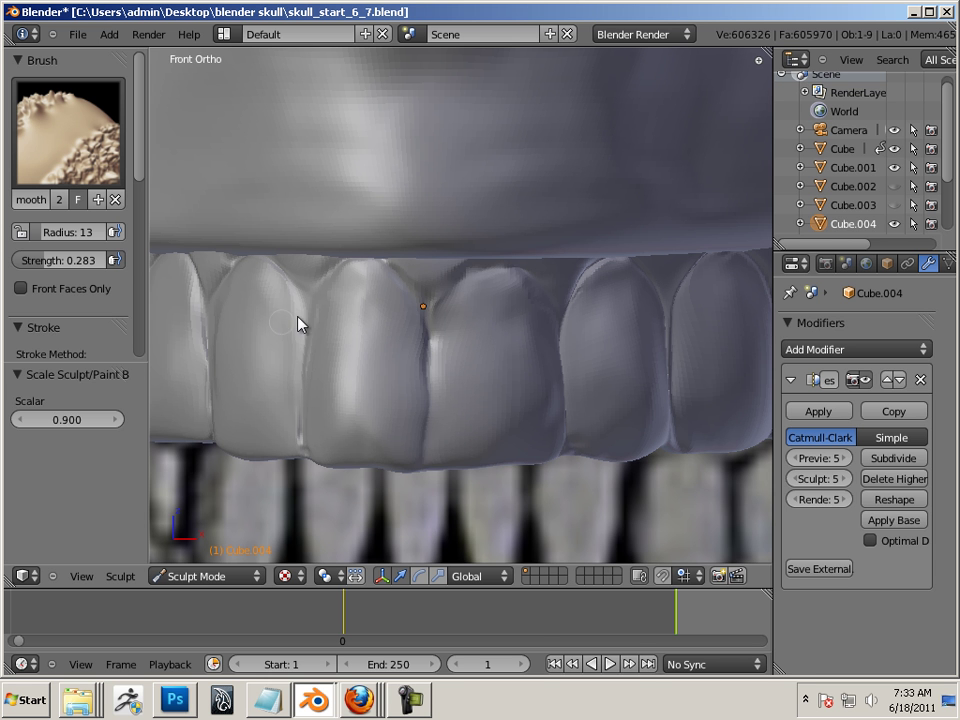
scroll(262, 330, "down", 2)
scroll(260, 330, "down", 5)
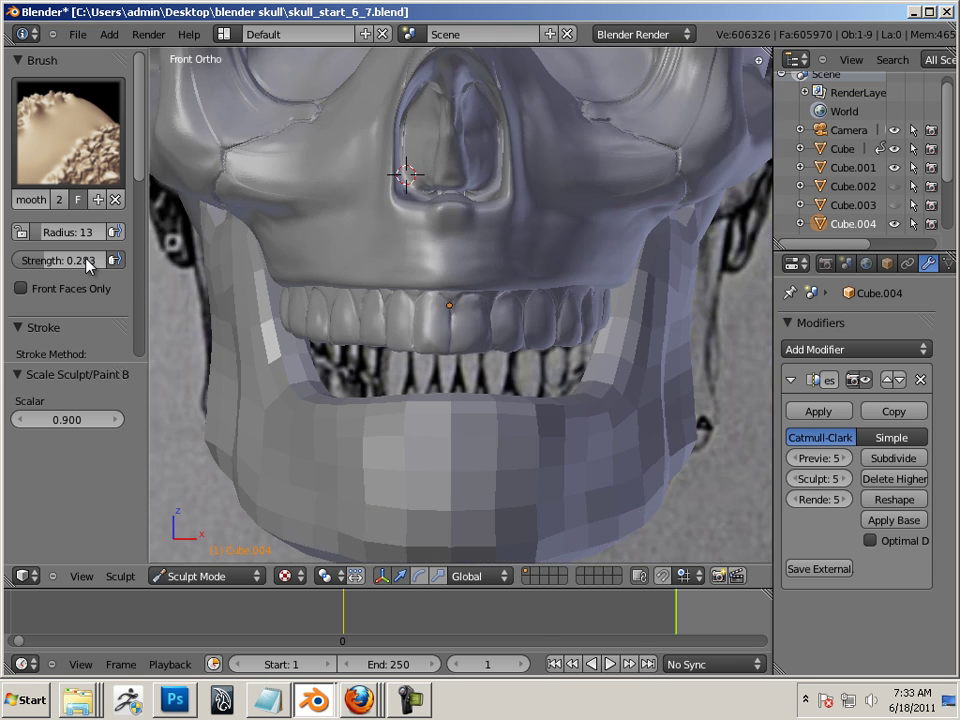
Step: Open the selection of sculpting brushes to replace the Smooth brush
scroll(356, 371, "up", 5)
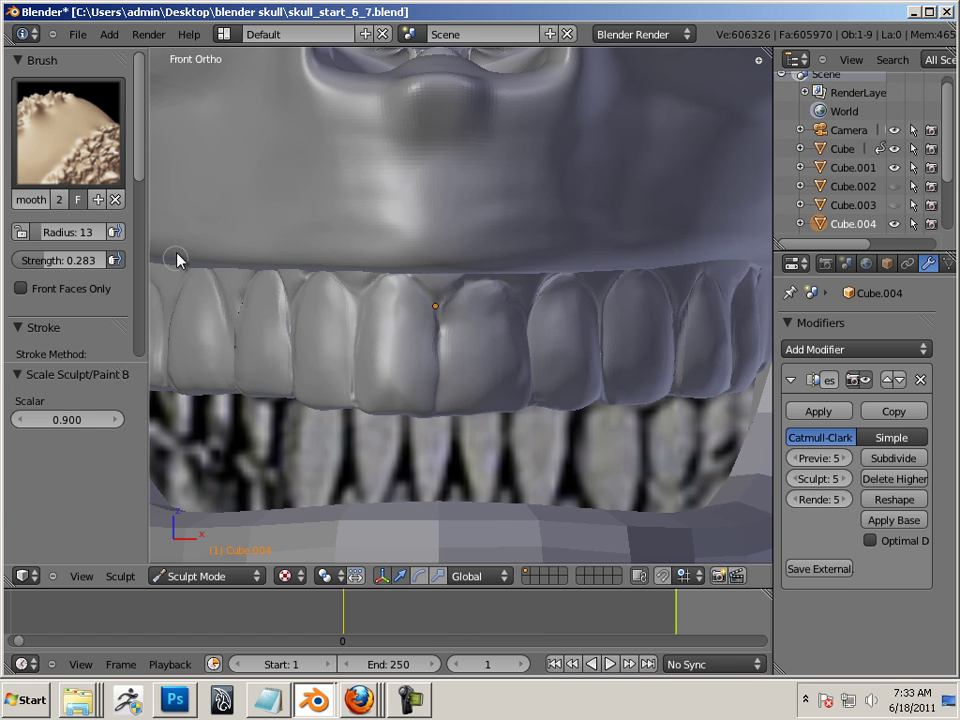
left_click(68, 130)
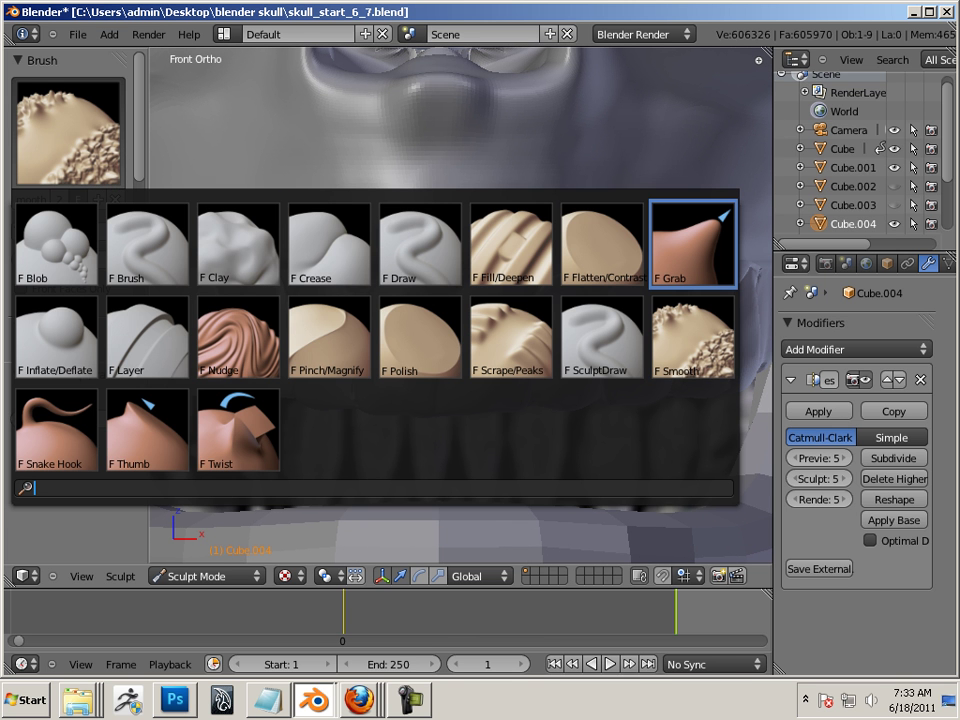